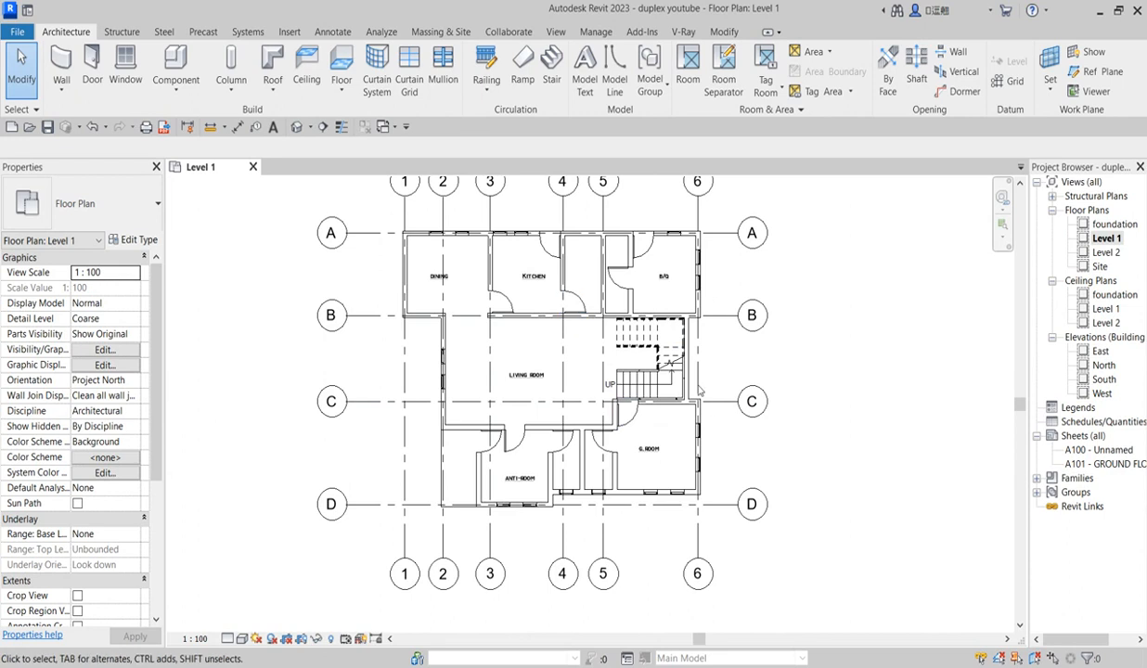
- Examine the Level 1 floor plan's rooms, labels, doors and staircase
{"action": "scroll", "coordinate": [642, 367], "scroll_direction": "up", "scroll_amount": 2}
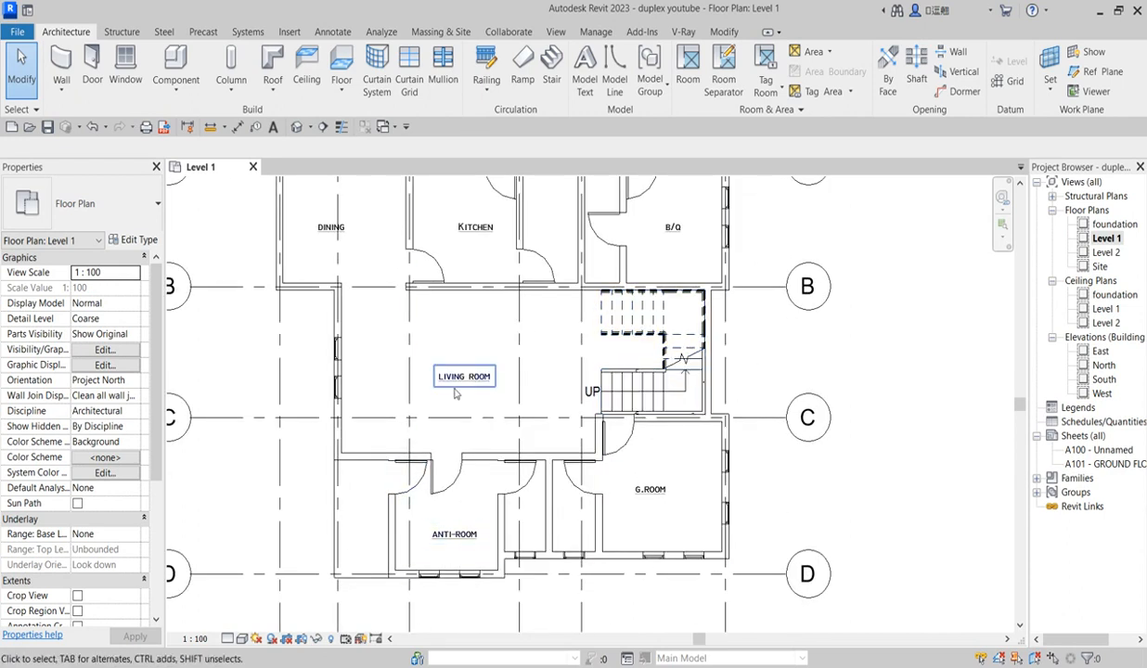
{"action": "scroll", "coordinate": [460, 303], "scroll_direction": "down", "scroll_amount": 3}
{"action": "scroll", "coordinate": [438, 296], "scroll_direction": "up", "scroll_amount": 4}
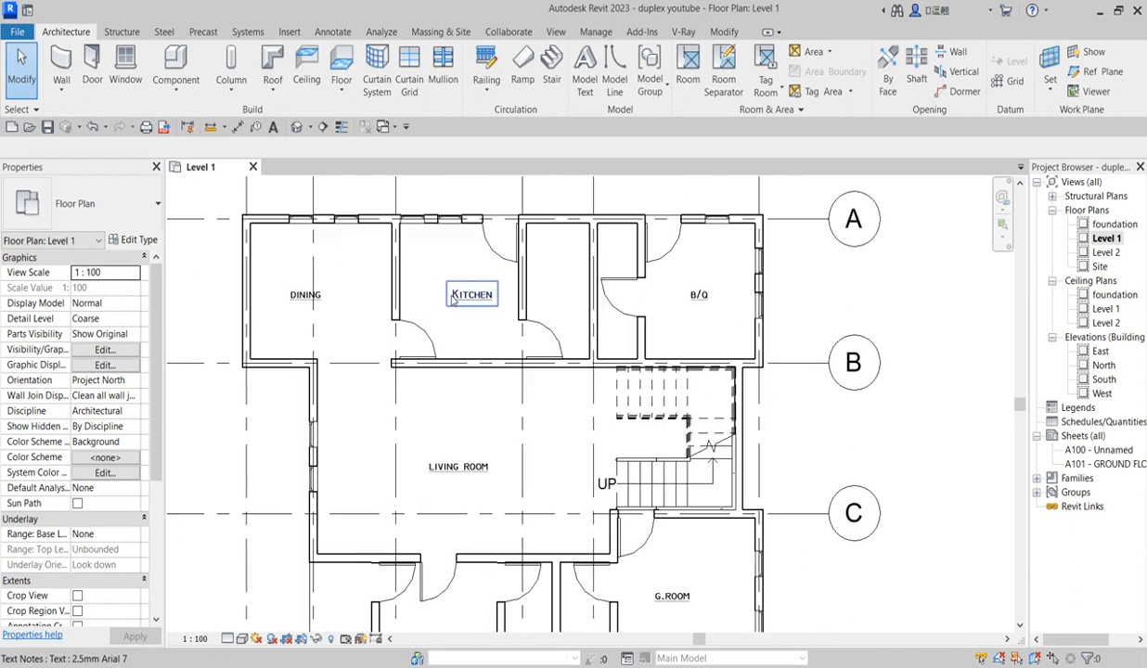
{"action": "scroll", "coordinate": [452, 264], "scroll_direction": "down", "scroll_amount": 2}
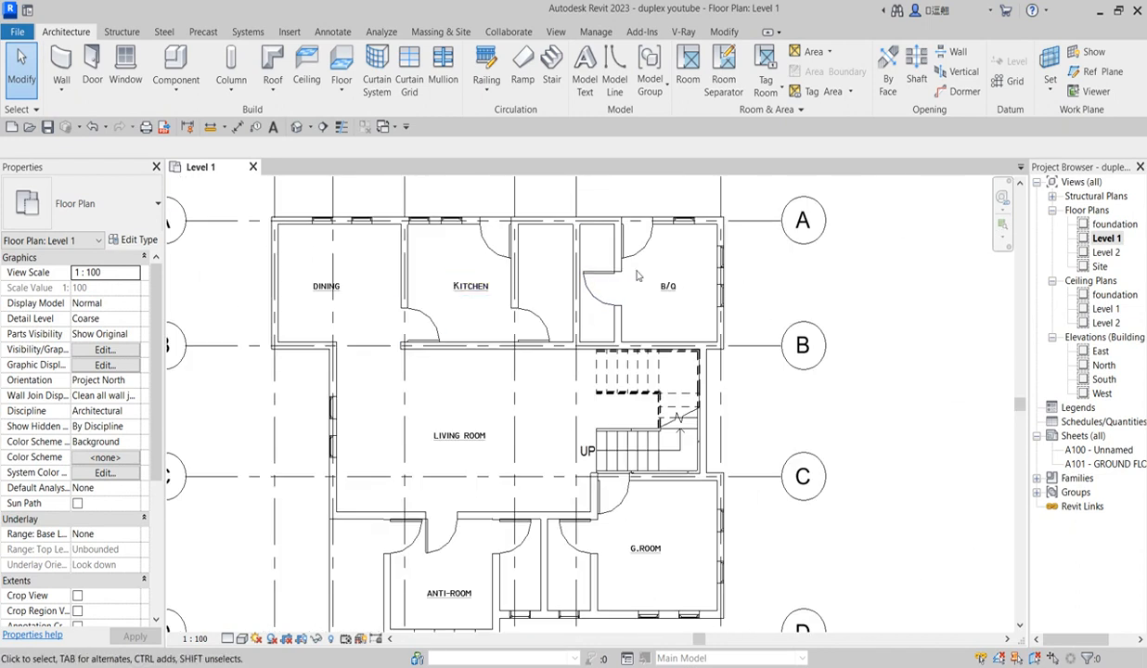
{"action": "scroll", "coordinate": [577, 320], "scroll_direction": "up", "scroll_amount": 2}
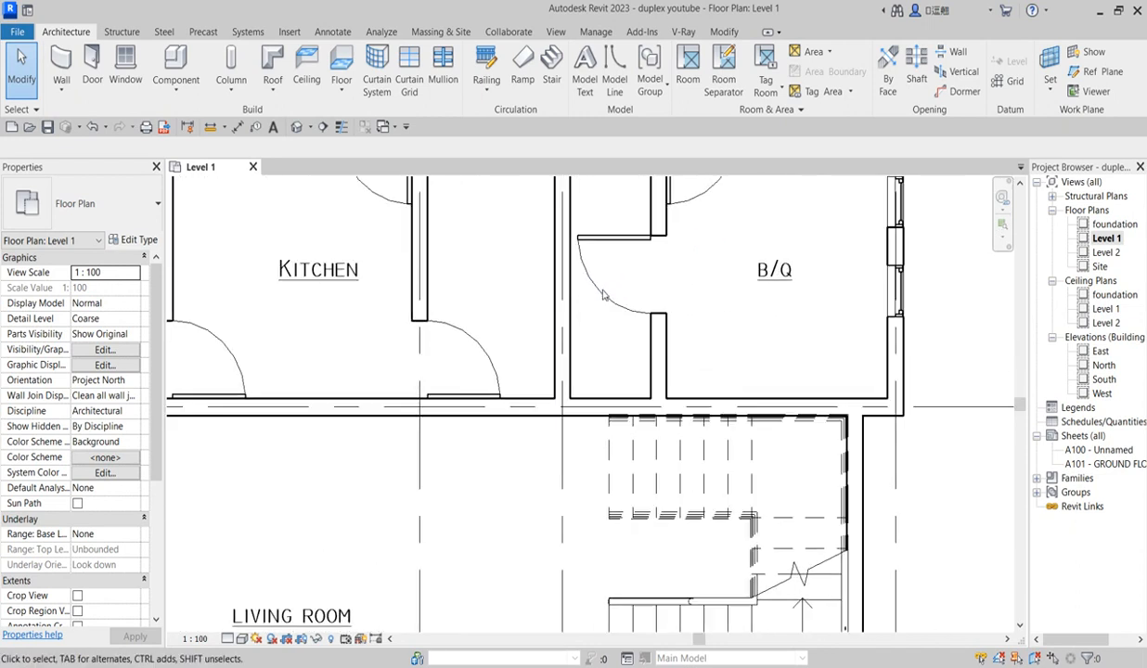
{"action": "scroll", "coordinate": [532, 350], "scroll_direction": "down", "scroll_amount": 1}
{"action": "scroll", "coordinate": [470, 339], "scroll_direction": "down", "scroll_amount": 2}
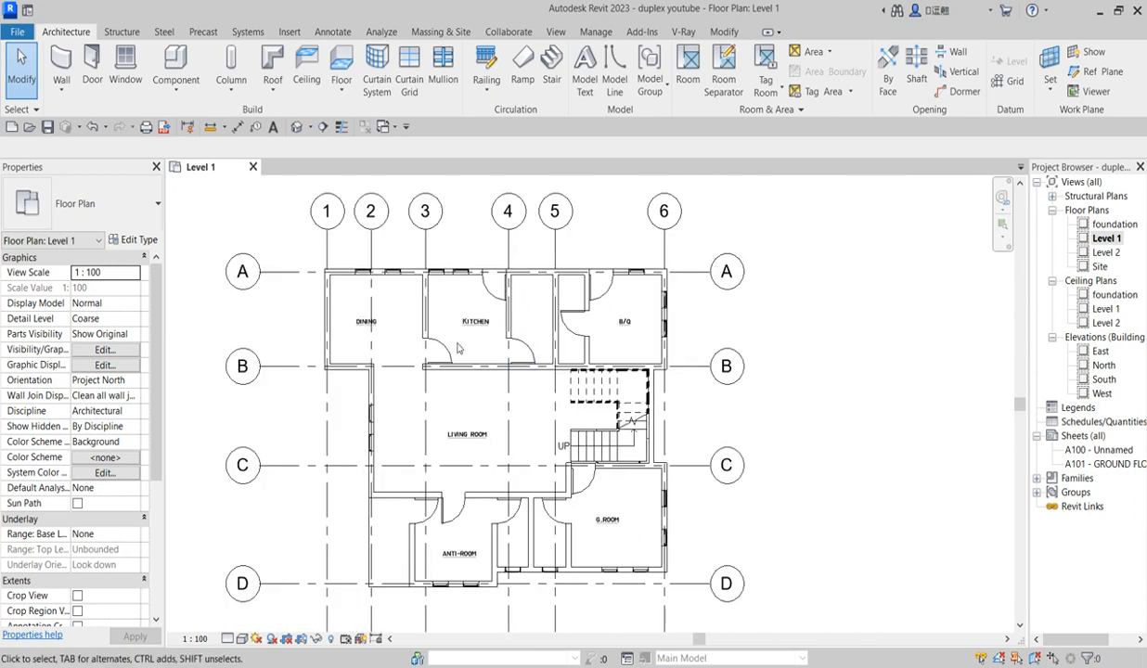
{"action": "scroll", "coordinate": [422, 339], "scroll_direction": "up", "scroll_amount": 3}
{"action": "scroll", "coordinate": [278, 341], "scroll_direction": "up", "scroll_amount": 1}
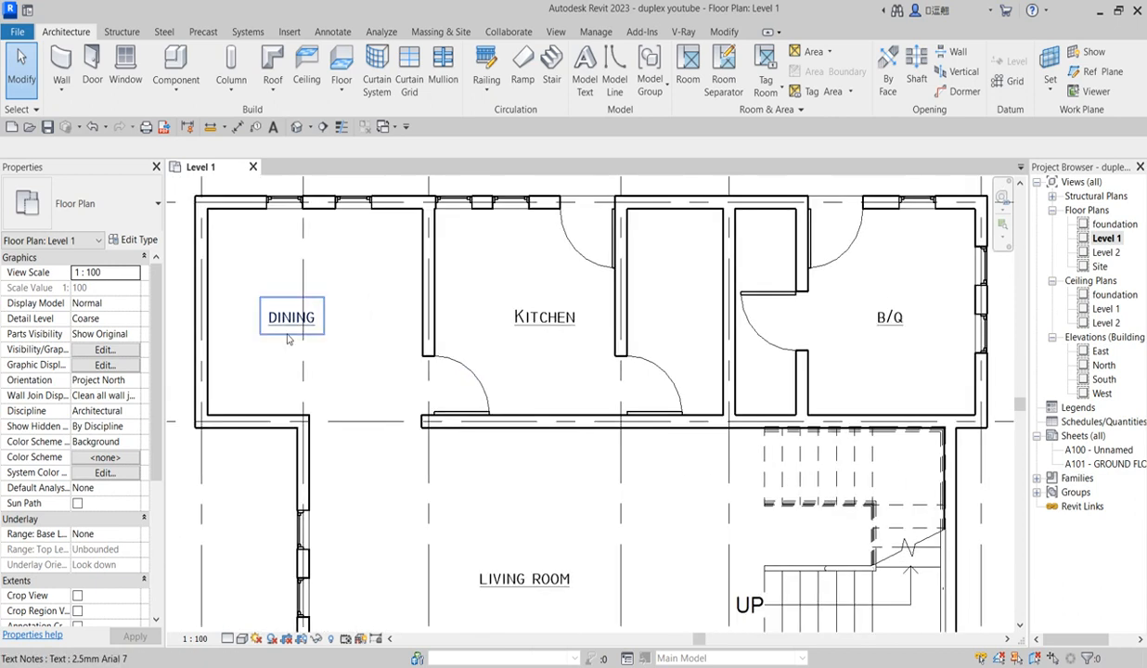
- Move the DINING label slightly up and right, and the LIVING ROOM label slightly up within its room
{"action": "left_click", "coordinate": [289, 336]}
{"action": "mouse_move", "coordinate": [263, 296]}
{"action": "left_mouse_down"}
{"action": "mouse_move", "coordinate": [256, 289]}
{"action": "mouse_move", "coordinate": [278, 284]}
{"action": "left_mouse_up"}
{"action": "scroll", "coordinate": [461, 451], "scroll_direction": "down", "scroll_amount": 2}
{"action": "scroll", "coordinate": [483, 540], "scroll_direction": "down", "scroll_amount": 1}
{"action": "scroll", "coordinate": [492, 505], "scroll_direction": "up", "scroll_amount": 2}
{"action": "left_click", "coordinate": [401, 432]}
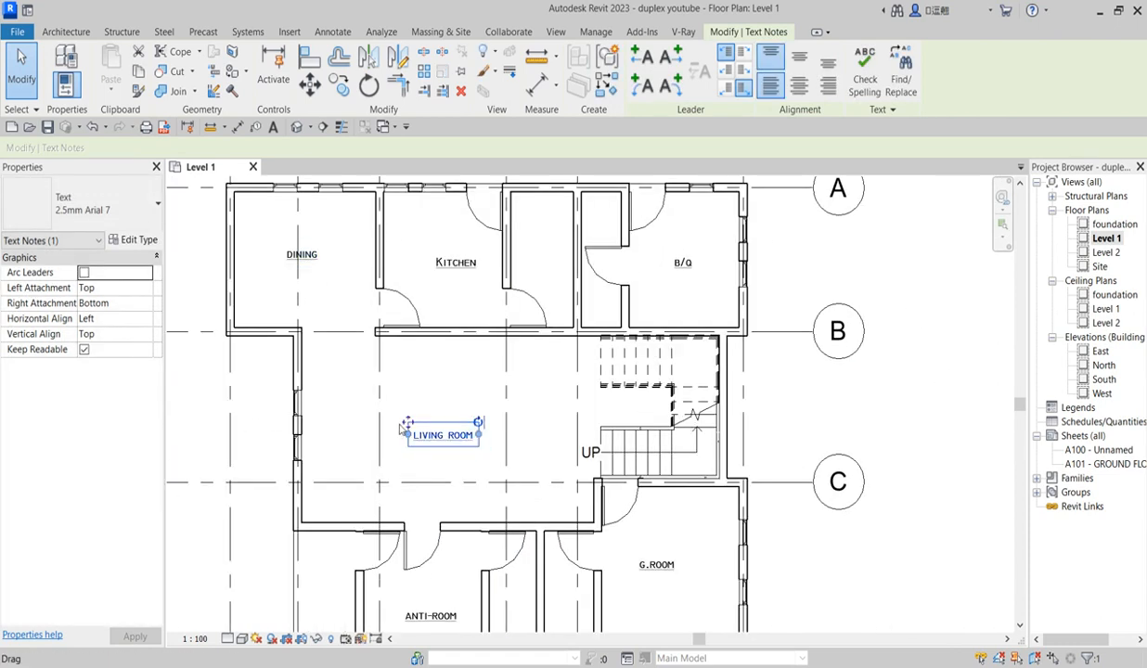
{"action": "left_click_drag", "start_coordinate": [408, 424], "coordinate": [409, 405]}
{"action": "left_click", "coordinate": [495, 382]}
- Re-host the G.ROOM door from the wall under the stairs onto the short wall between G.ROOM and the living room
{"action": "scroll", "coordinate": [501, 381], "scroll_direction": "down", "scroll_amount": 5}
{"action": "scroll", "coordinate": [546, 499], "scroll_direction": "up", "scroll_amount": 4}
{"action": "scroll", "coordinate": [556, 434], "scroll_direction": "down", "scroll_amount": 3}
{"action": "scroll", "coordinate": [548, 436], "scroll_direction": "up", "scroll_amount": 3}
{"action": "scroll", "coordinate": [531, 444], "scroll_direction": "up", "scroll_amount": 2}
{"action": "scroll", "coordinate": [531, 444], "scroll_direction": "down", "scroll_amount": 3}
{"action": "scroll", "coordinate": [617, 397], "scroll_direction": "up", "scroll_amount": 2}
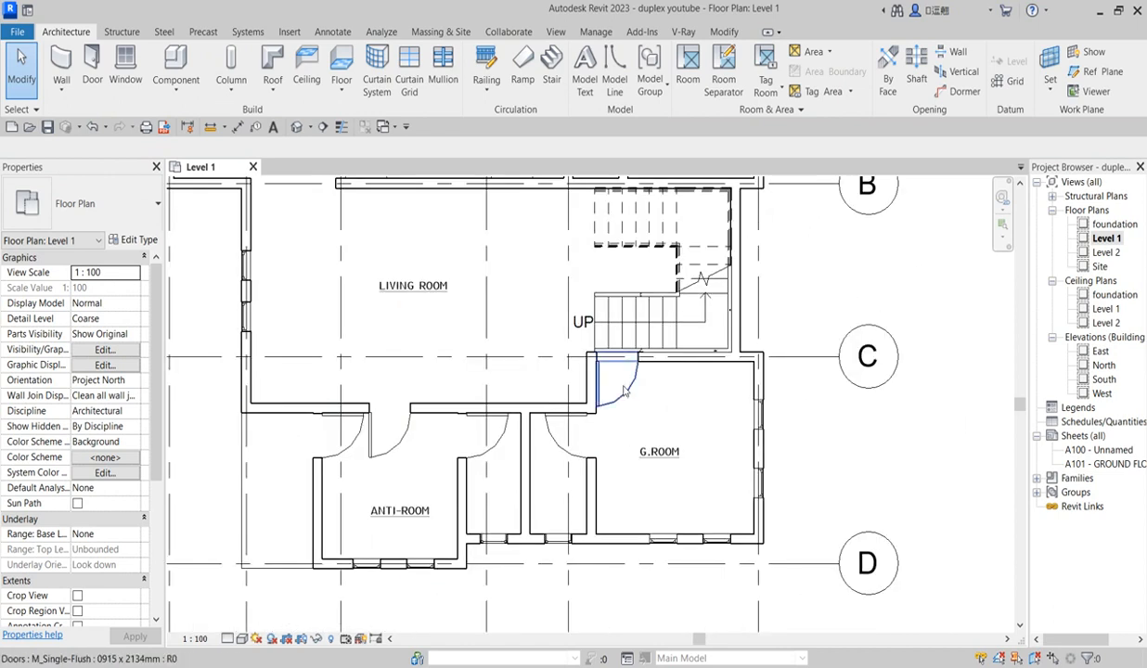
{"action": "left_click", "coordinate": [624, 391]}
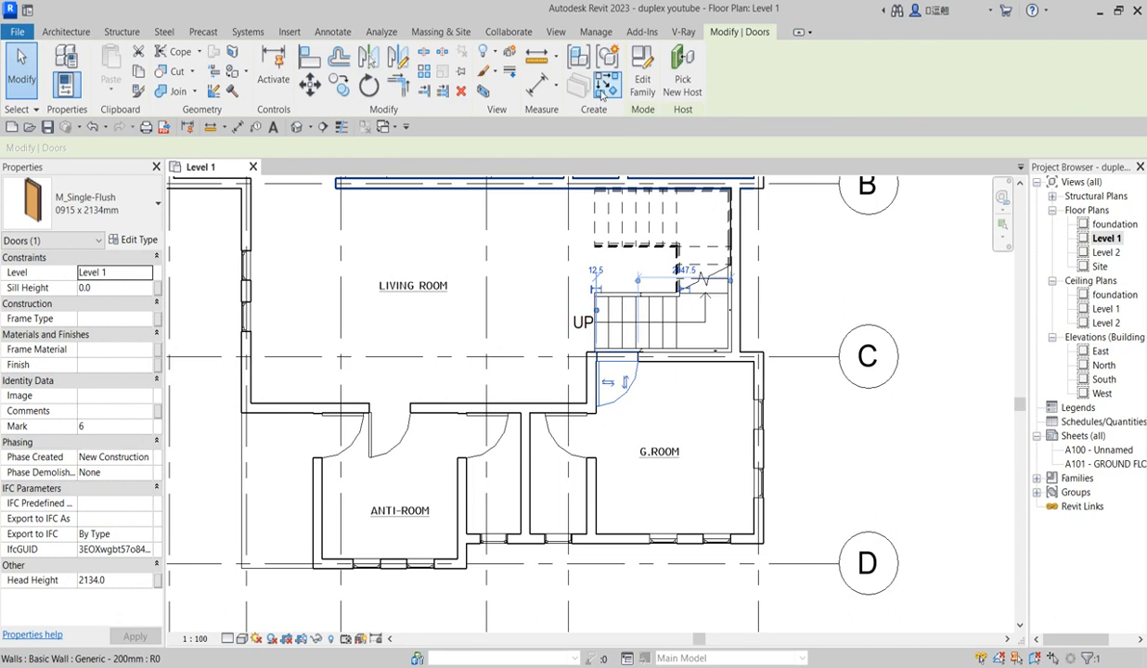
{"action": "left_click", "coordinate": [682, 79]}
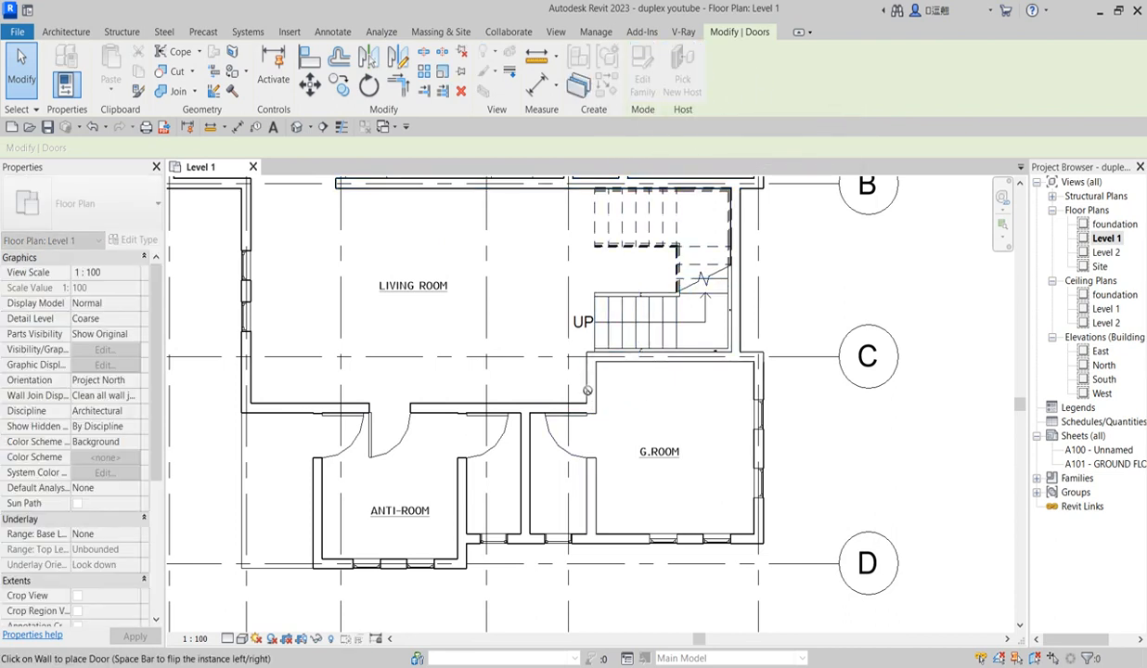
{"action": "scroll", "coordinate": [586, 372], "scroll_direction": "up", "scroll_amount": 3}
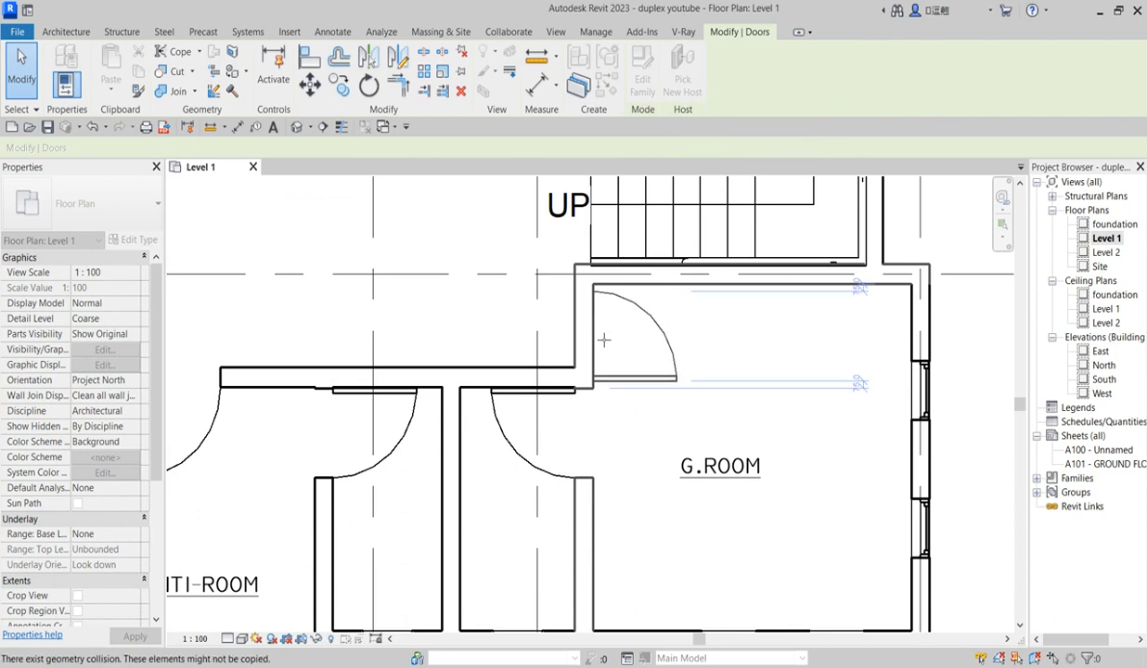
{"action": "left_click", "coordinate": [589, 325]}
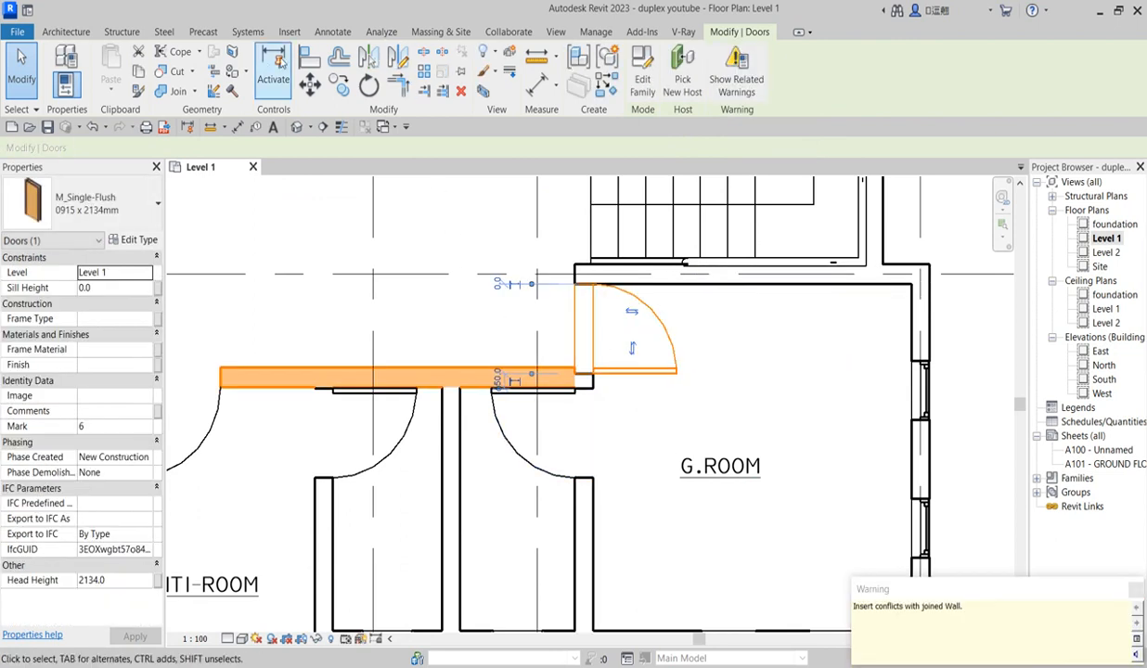
- Align the upper face of the living room's lower wall with the lower edge of the G.ROOM door
{"action": "left_click", "coordinate": [309, 58]}
{"action": "left_click", "coordinate": [650, 374]}
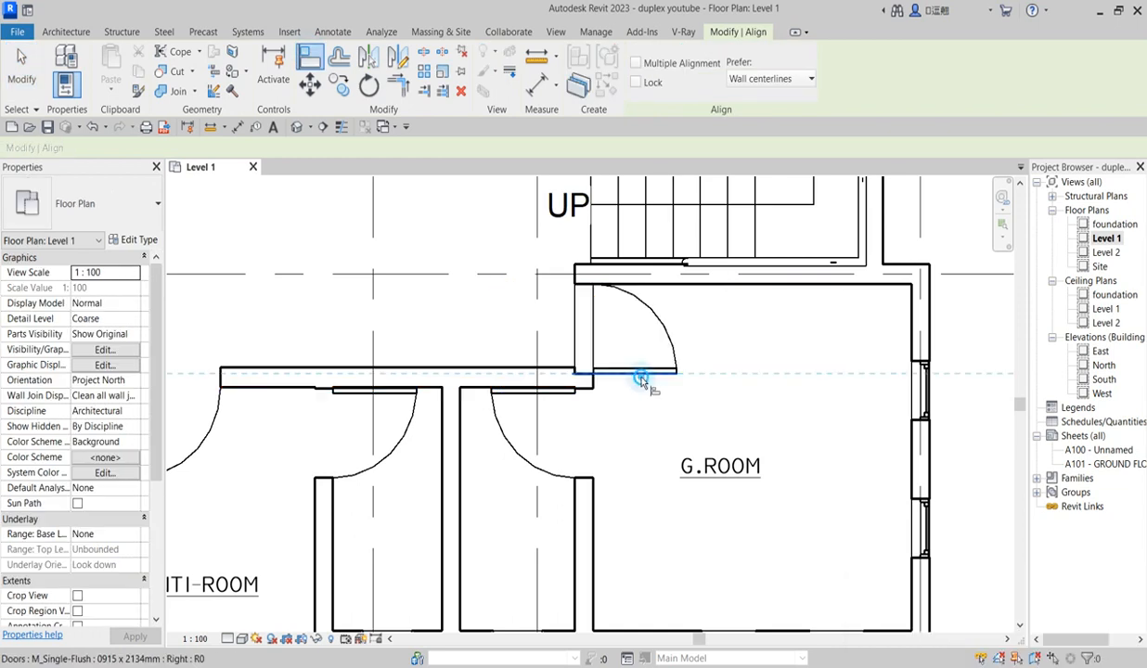
{"action": "left_click", "coordinate": [491, 374]}
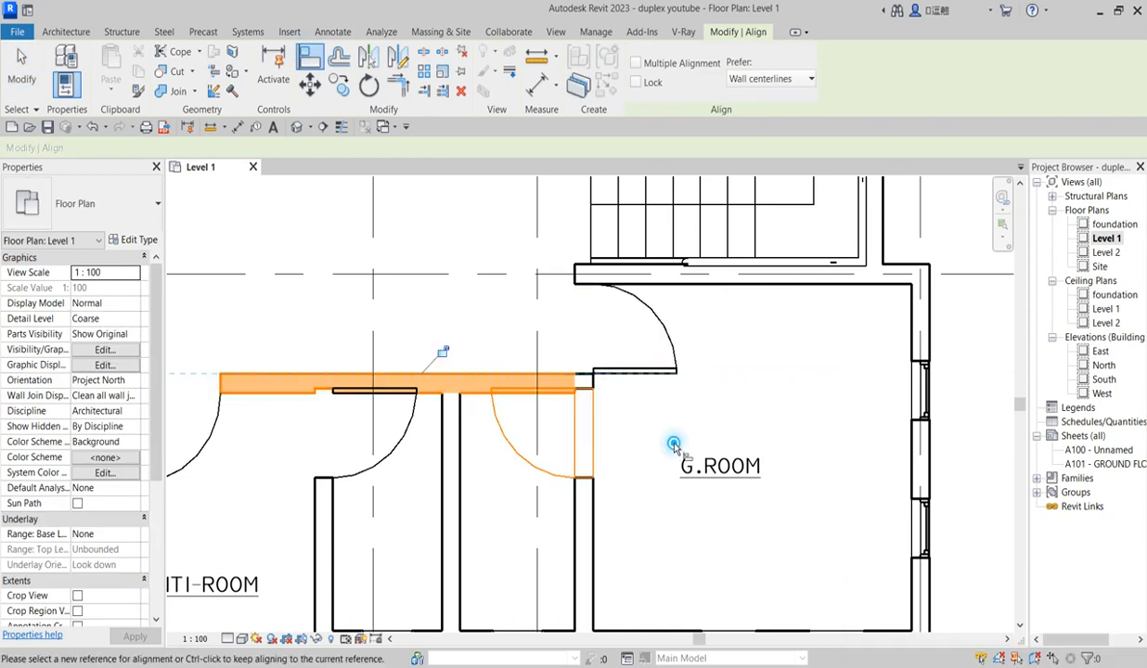
- Align the three side doors below the living room with the lower face of the living room's lower wall
{"action": "left_click", "coordinate": [471, 391]}
{"action": "left_click", "coordinate": [512, 392]}
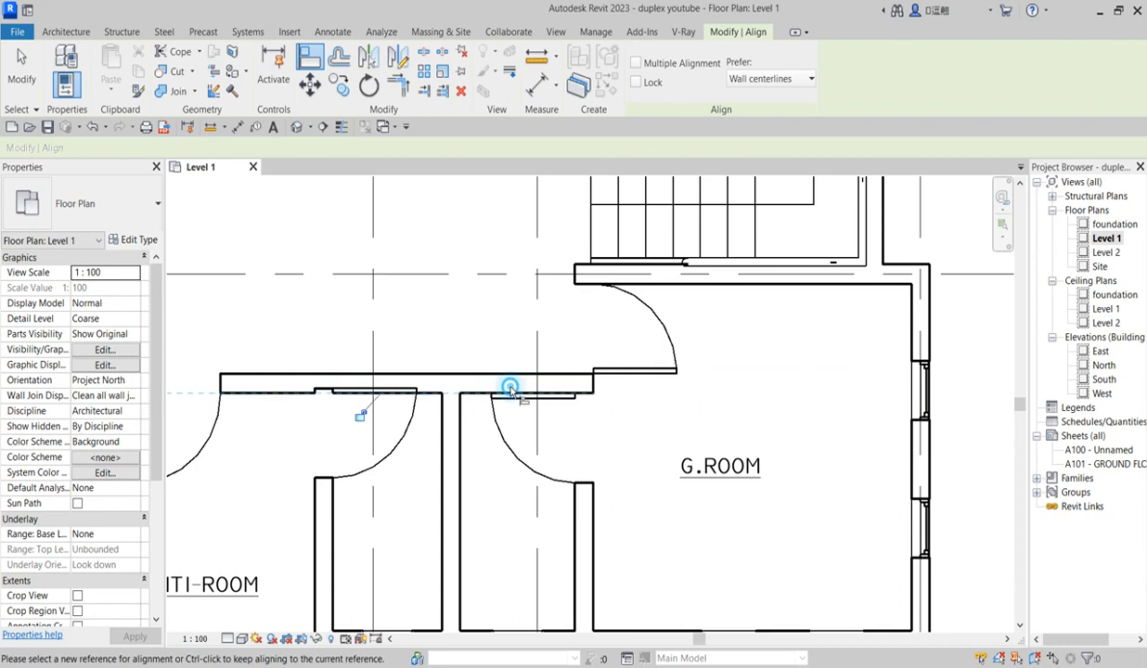
{"action": "left_click", "coordinate": [430, 399]}
{"action": "left_click", "coordinate": [387, 392]}
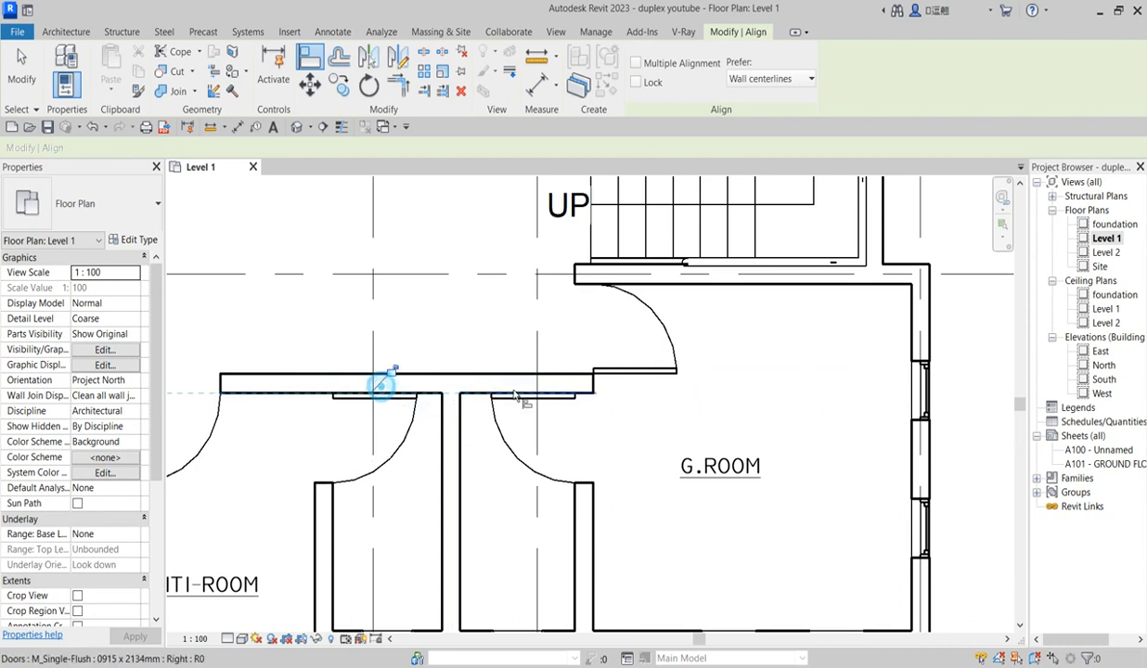
{"action": "scroll", "coordinate": [549, 409], "scroll_direction": "down", "scroll_amount": 2}
{"action": "scroll", "coordinate": [305, 418], "scroll_direction": "up", "scroll_amount": 1}
{"action": "scroll", "coordinate": [329, 426], "scroll_direction": "up", "scroll_amount": 1}
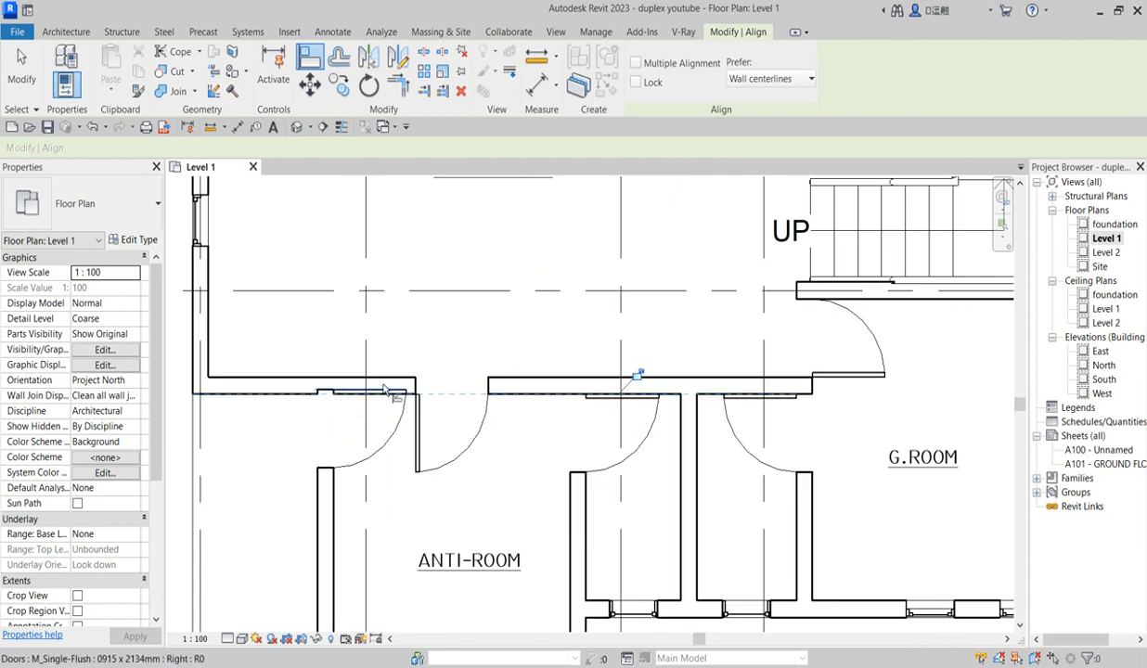
{"action": "left_click", "coordinate": [508, 397]}
{"action": "left_click", "coordinate": [376, 394]}
{"action": "scroll", "coordinate": [585, 479], "scroll_direction": "down", "scroll_amount": 3}
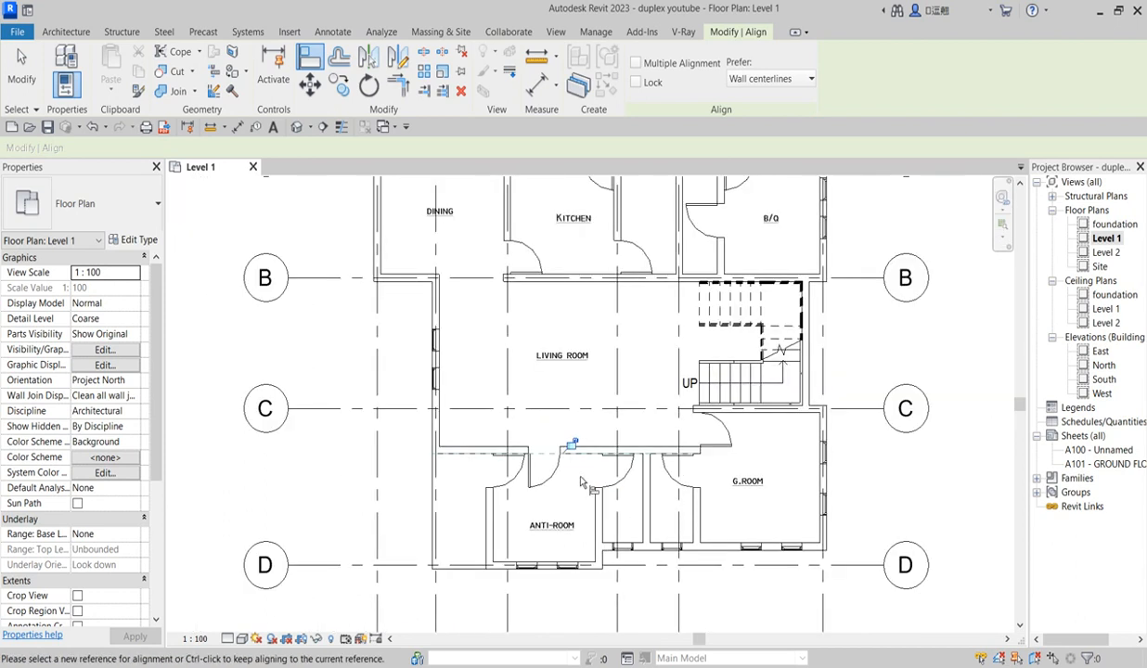
{"action": "scroll", "coordinate": [560, 354], "scroll_direction": "up", "scroll_amount": 2}
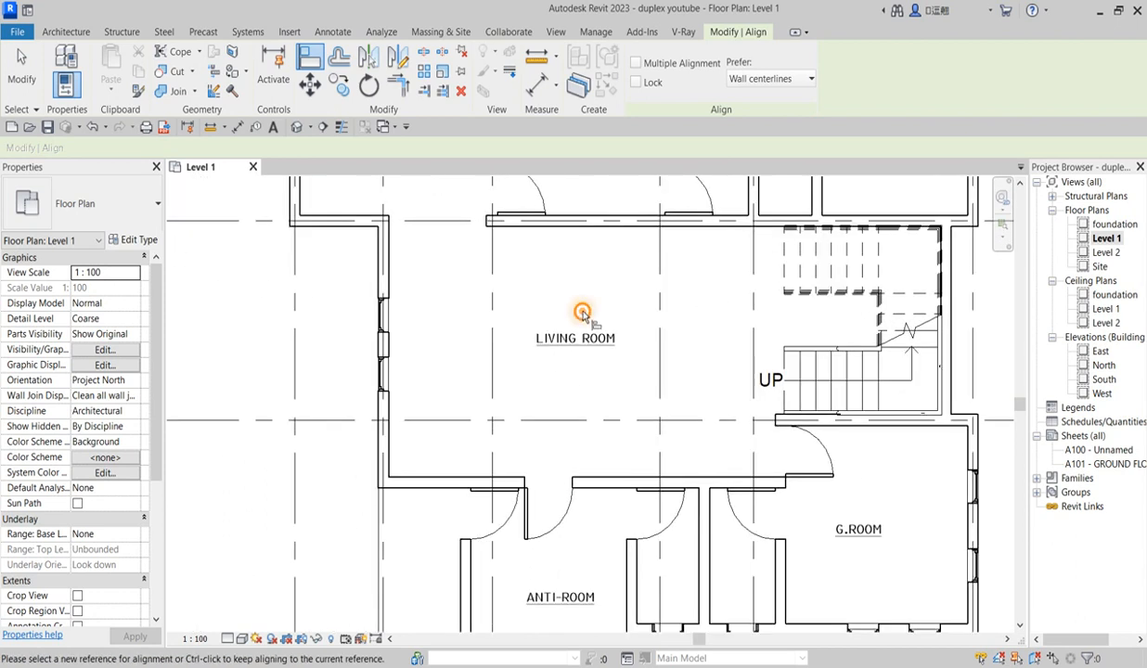
{"action": "right_click", "coordinate": [582, 311]}
{"action": "left_click", "coordinate": [615, 312]}
- Flip the G.ROOM door so its leaf hinges at the grid C wall
{"action": "scroll", "coordinate": [574, 353], "scroll_direction": "down", "scroll_amount": 1}
{"action": "middle_click_drag", "start_coordinate": [799, 461], "coordinate": [688, 375]}
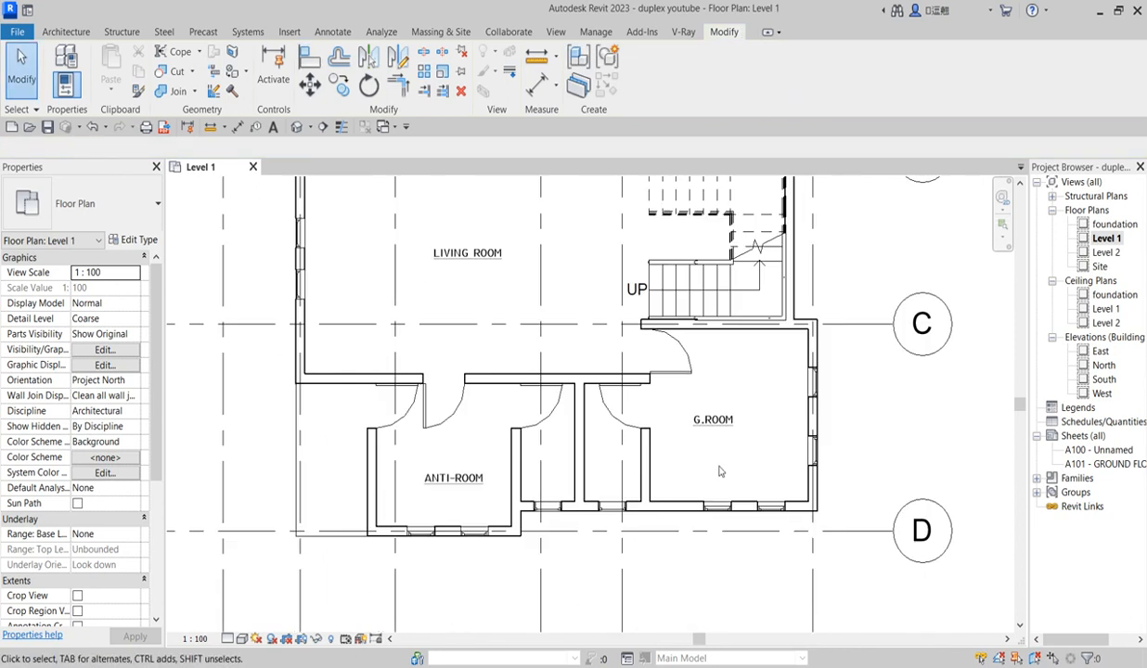
{"action": "left_click", "coordinate": [668, 361]}
{"action": "left_click", "coordinate": [670, 360]}
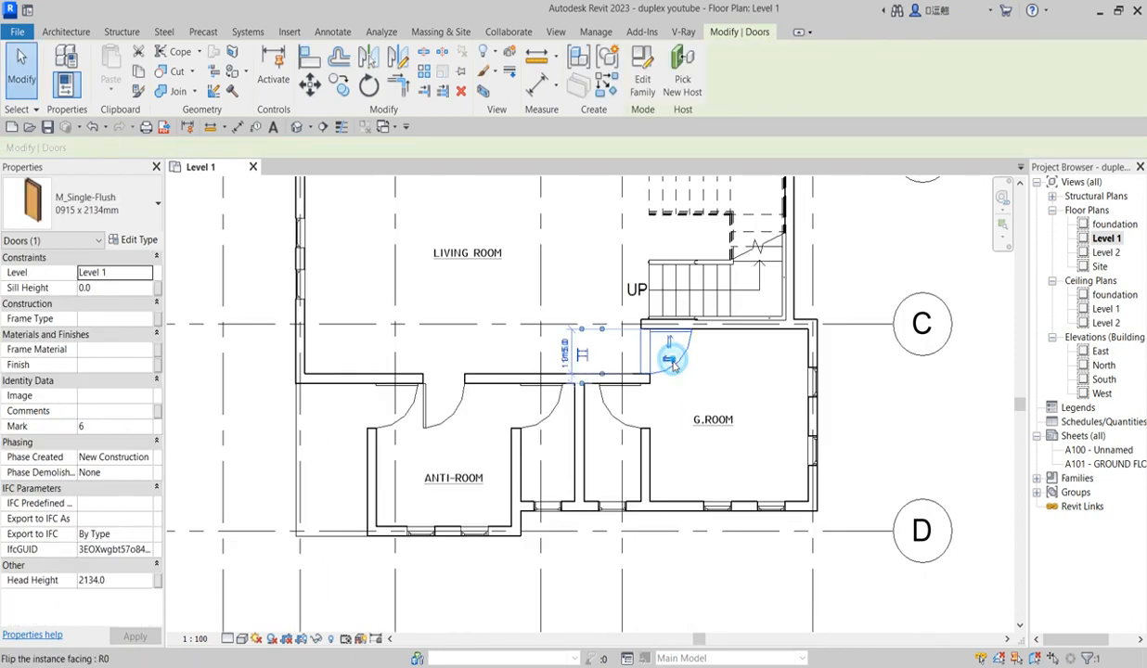
{"action": "left_click", "coordinate": [564, 290]}
{"action": "scroll", "coordinate": [549, 520], "scroll_direction": "down", "scroll_amount": 2}
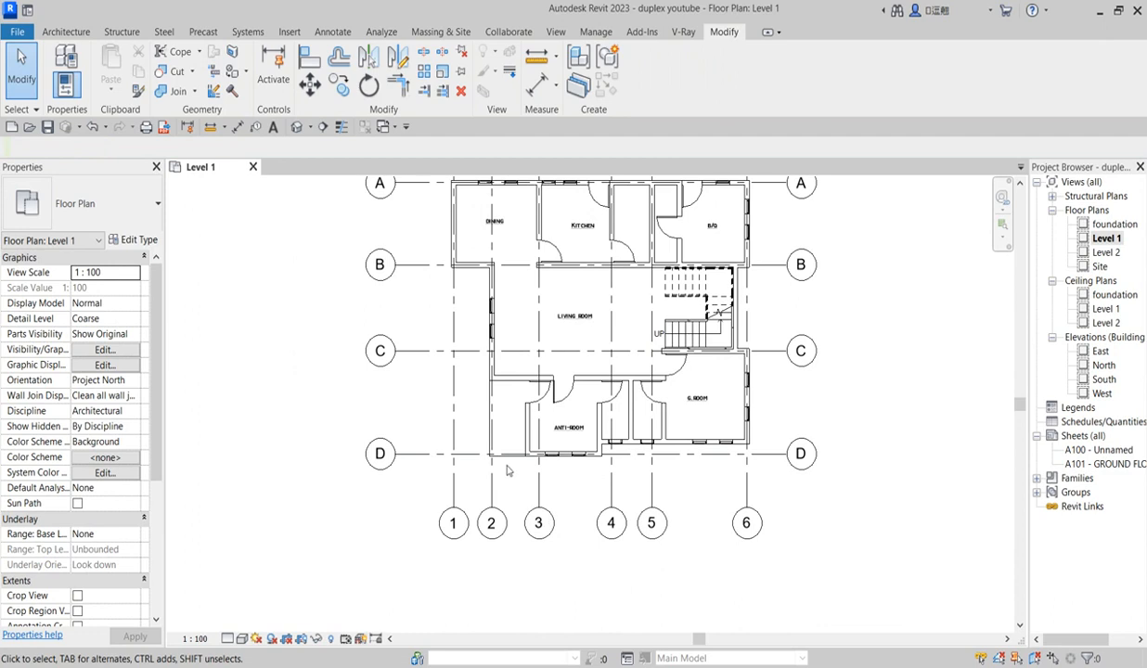
- Check the door types available for the anti-room's outer door
{"action": "scroll", "coordinate": [520, 400], "scroll_direction": "up", "scroll_amount": 3}
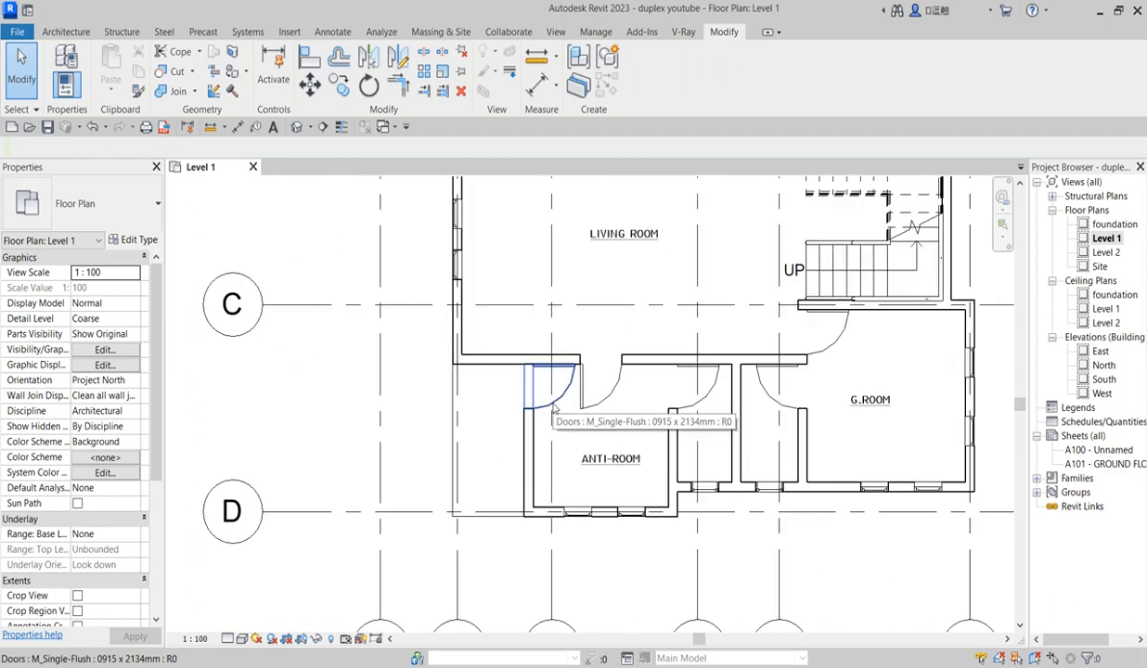
{"action": "left_click", "coordinate": [553, 408]}
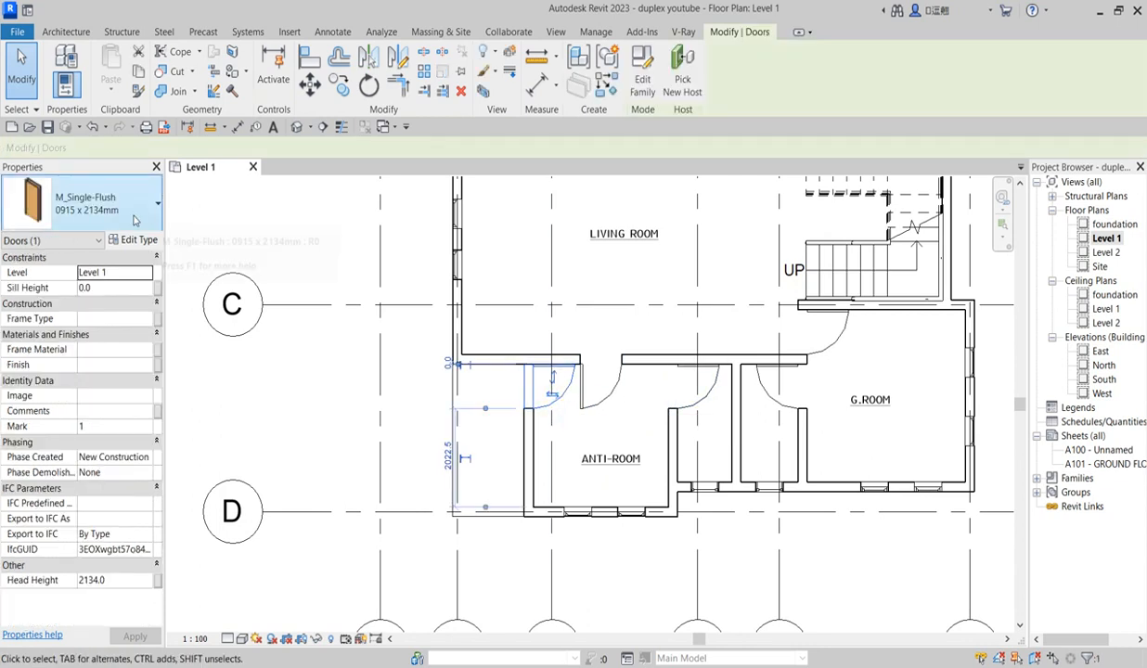
{"action": "left_click", "coordinate": [158, 208]}
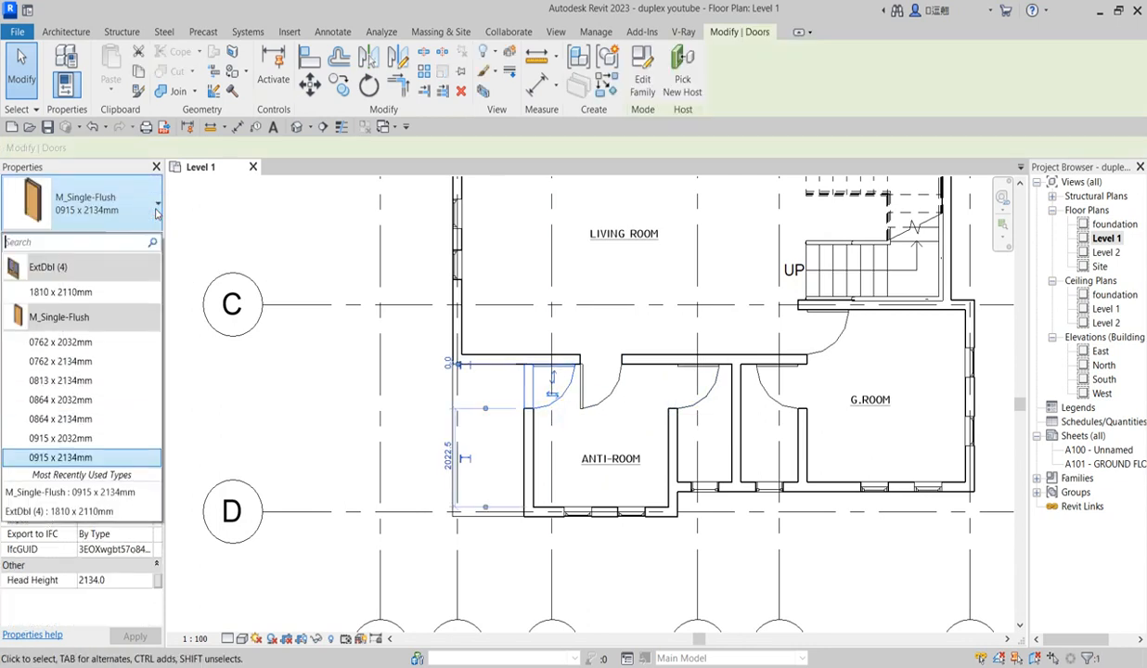
{"action": "left_click", "coordinate": [276, 197]}
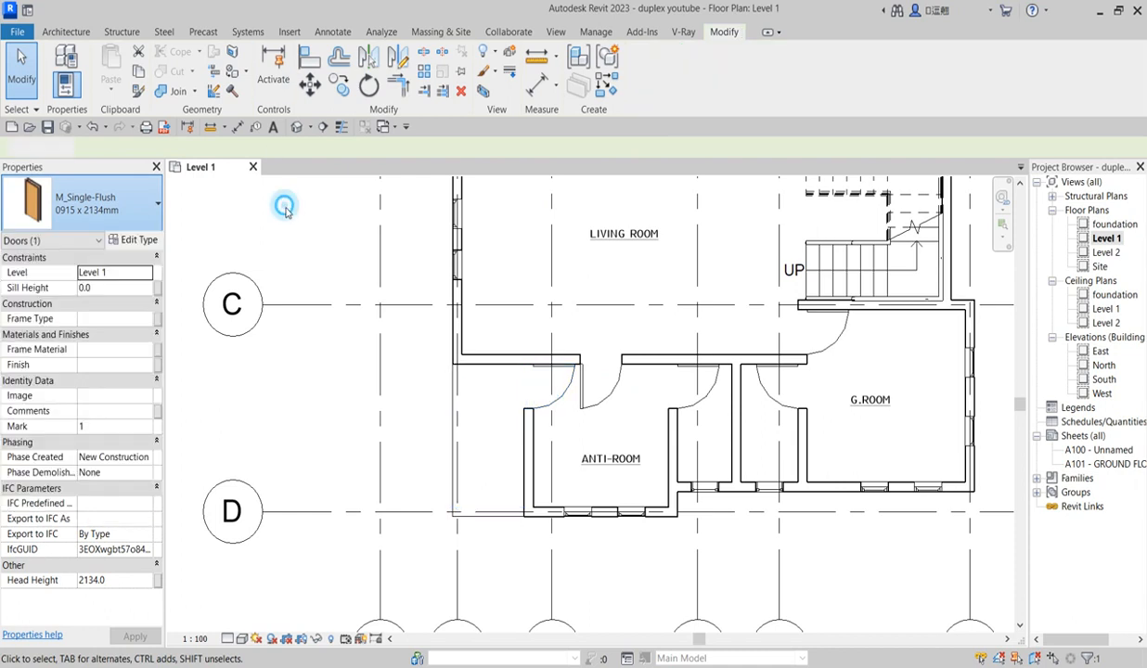
- Browse the family Libraries folder for a door family to load, and leave door placement without loading one
{"action": "left_click", "coordinate": [559, 406]}
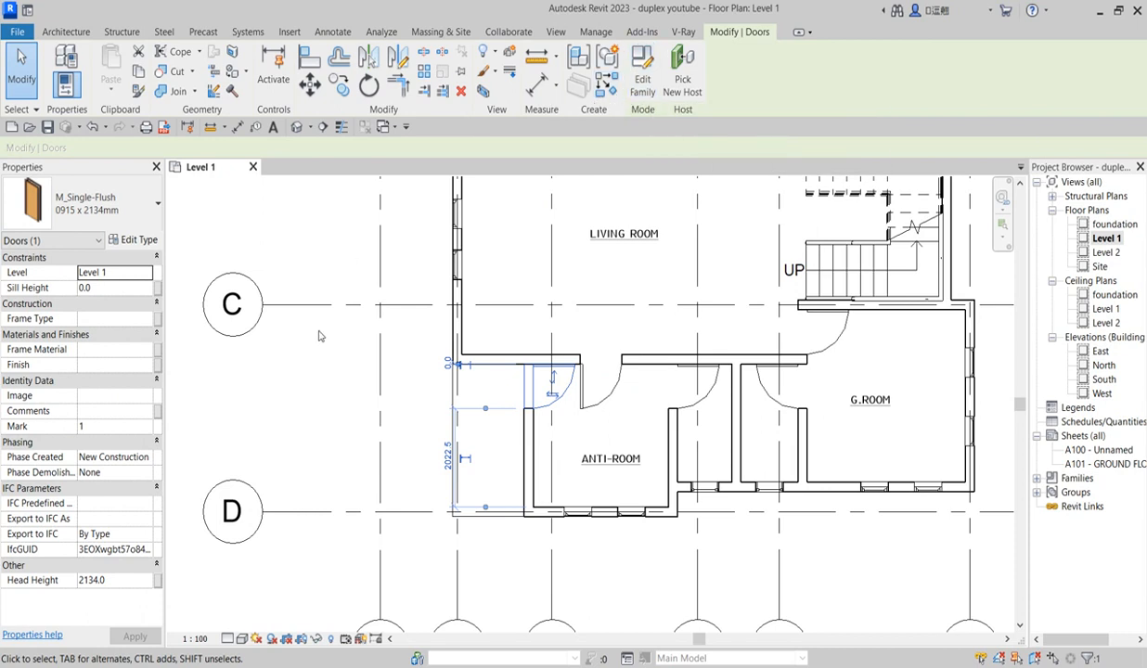
{"action": "left_click", "coordinate": [76, 33]}
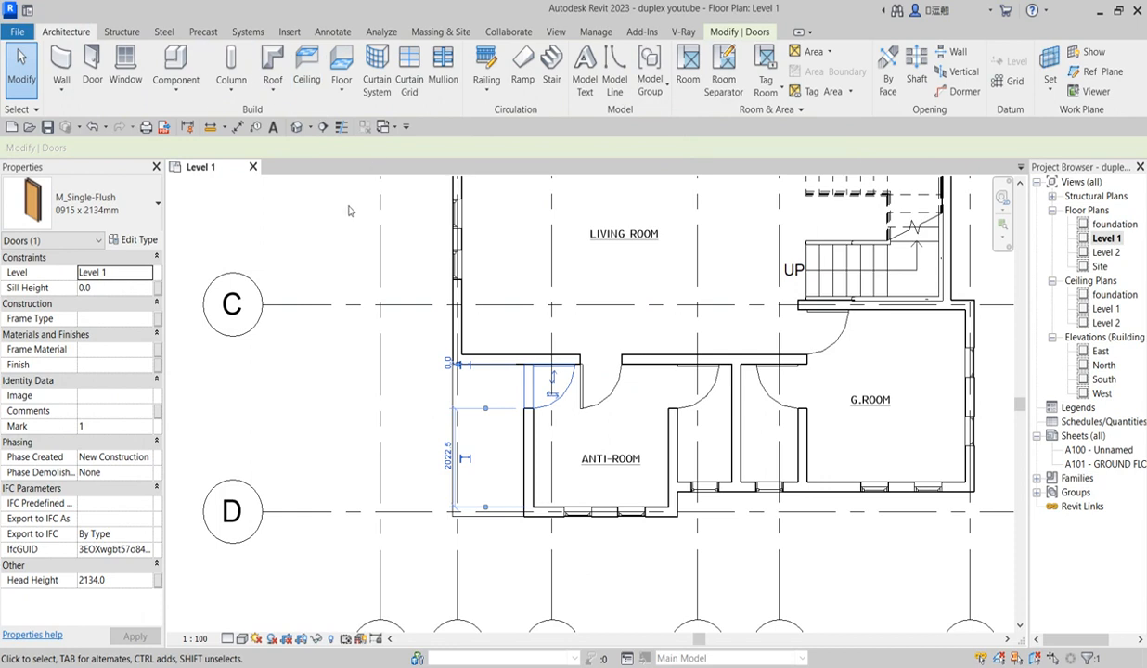
{"action": "left_click", "coordinate": [99, 65]}
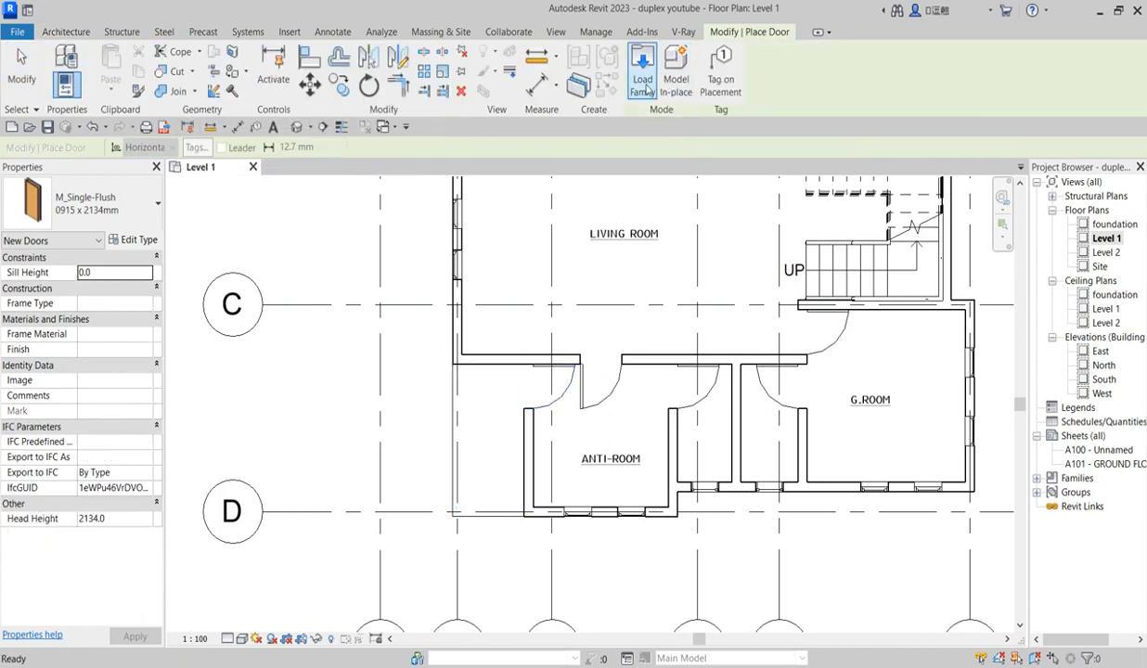
{"action": "left_click", "coordinate": [655, 93]}
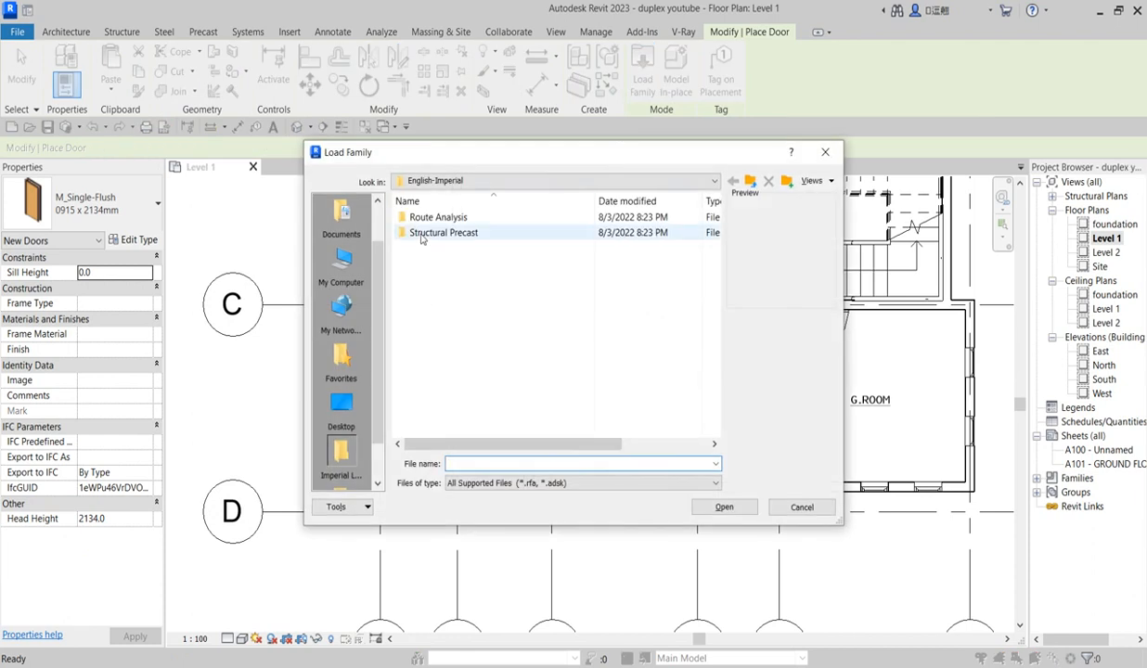
{"action": "left_click", "coordinate": [713, 182]}
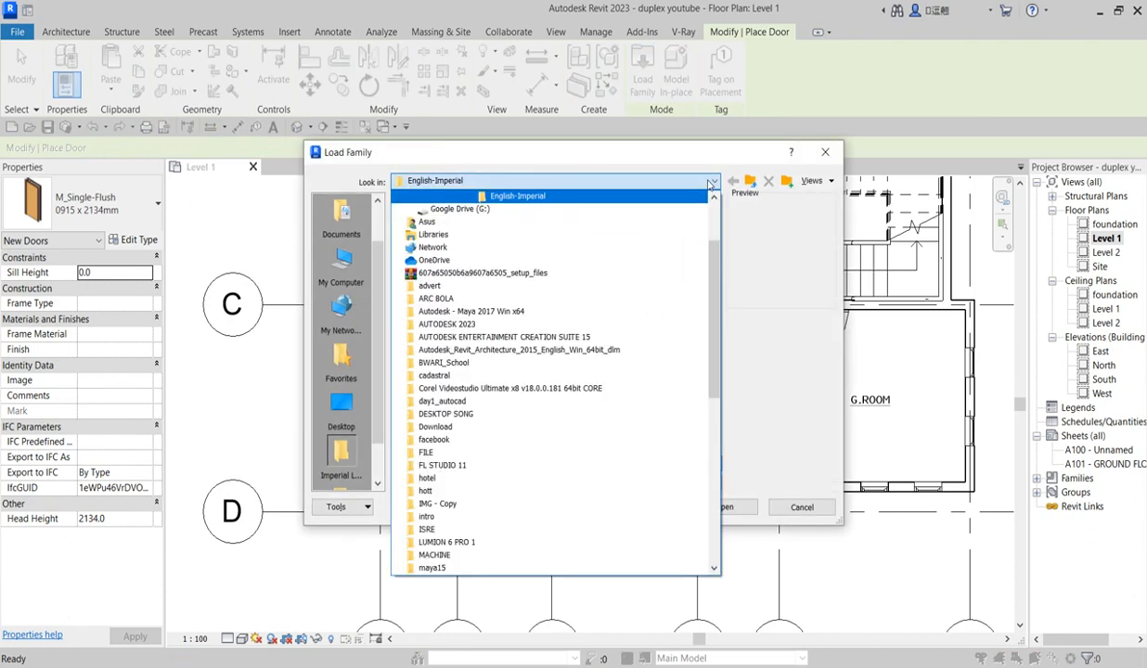
{"action": "scroll", "coordinate": [539, 228], "scroll_direction": "up", "scroll_amount": 2}
{"action": "scroll", "coordinate": [519, 241], "scroll_direction": "up", "scroll_amount": 1}
{"action": "left_click", "coordinate": [493, 263]}
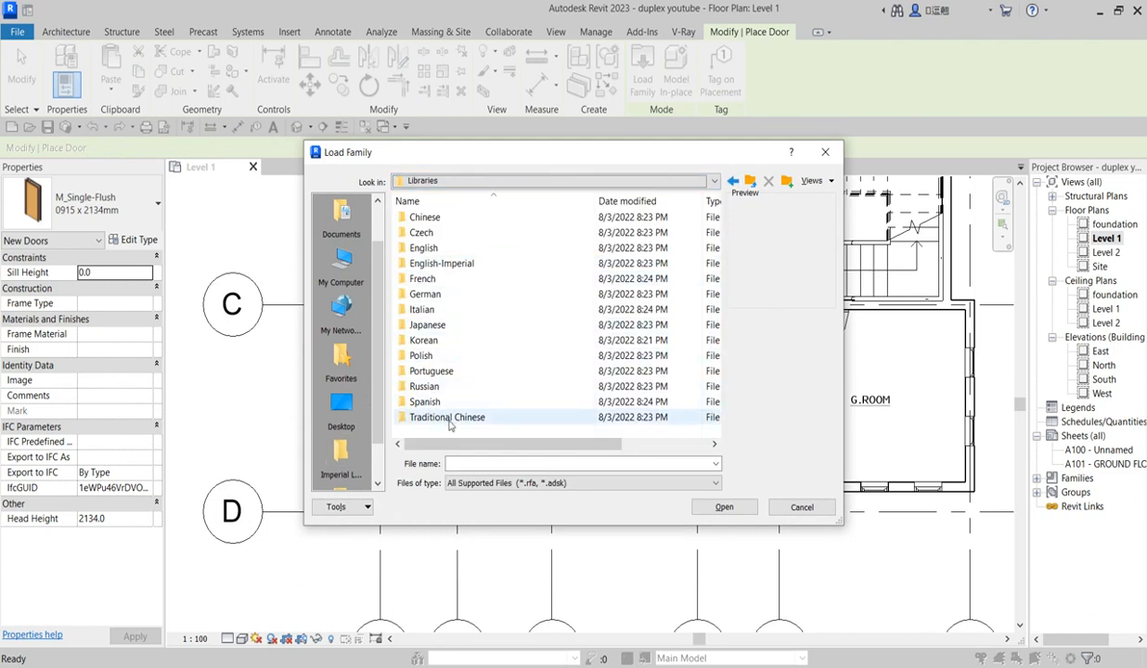
{"action": "left_click", "coordinate": [828, 152]}
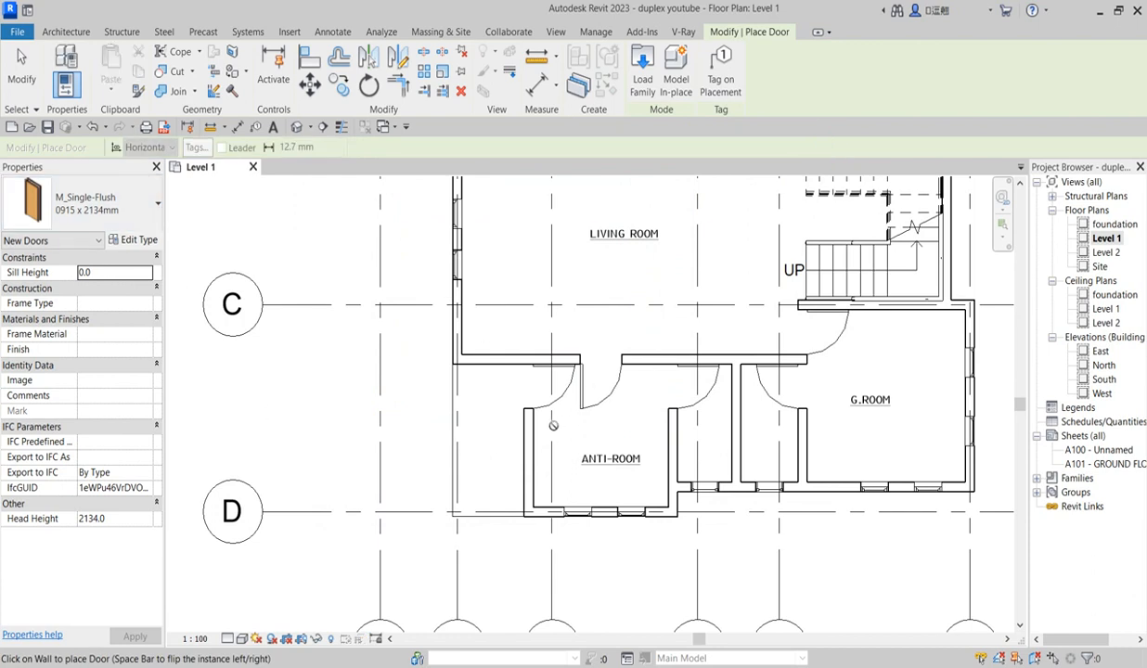
{"action": "key", "text": "Escape"}
- Change the anti-room's outer door from a single flush door to the ExtDbl (4) 1810 x 2110mm type
{"action": "left_click", "coordinate": [534, 395]}
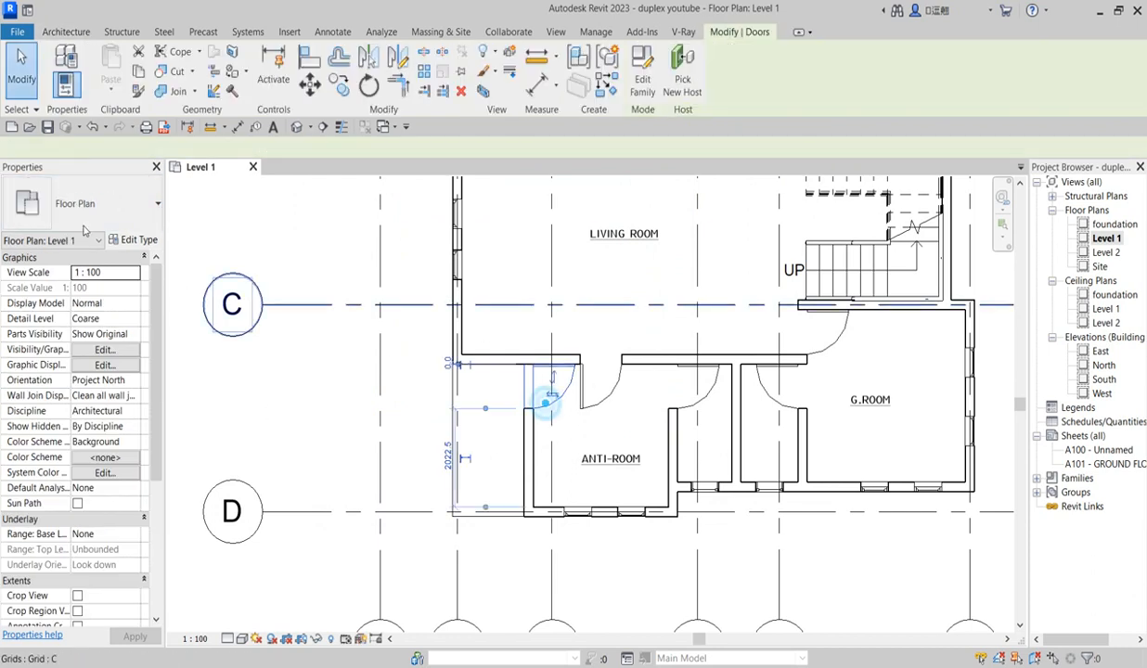
{"action": "left_click", "coordinate": [109, 206]}
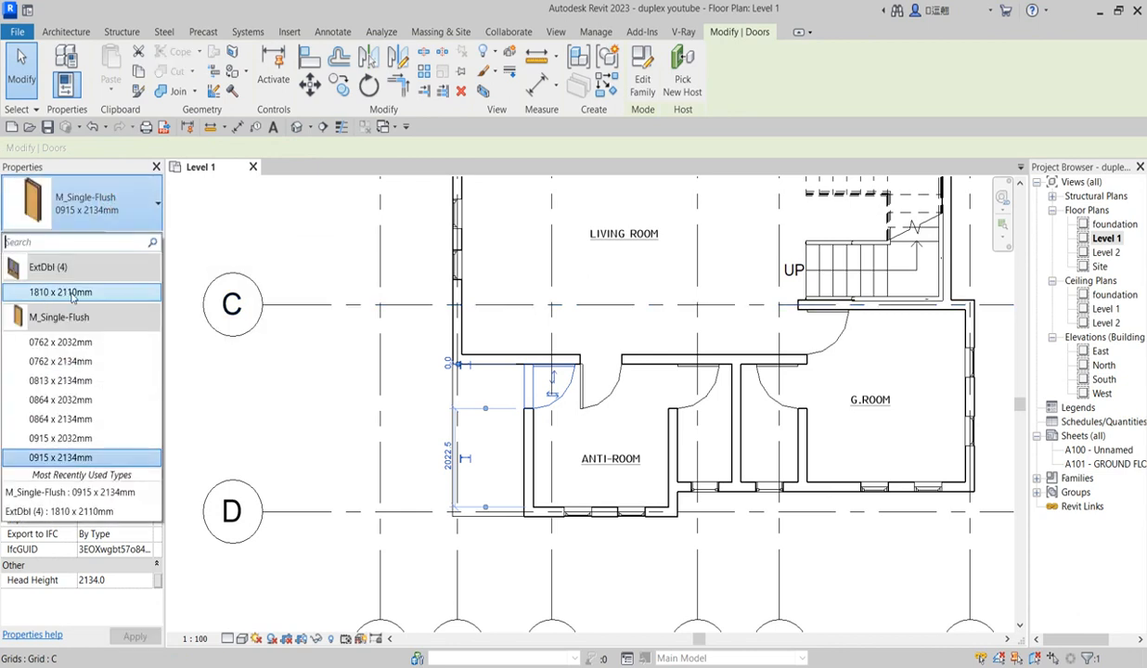
{"action": "left_click", "coordinate": [72, 296]}
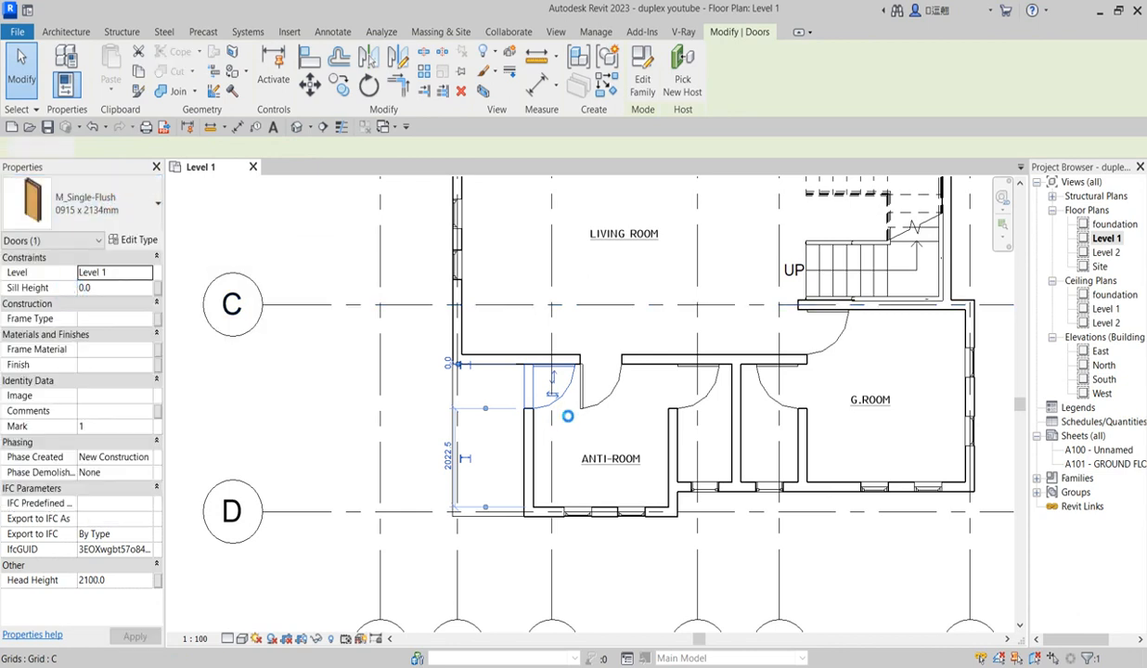
{"action": "scroll", "coordinate": [562, 411], "scroll_direction": "up", "scroll_amount": 3}
- Align the outer double door with the lower face of the living room's lower wall and flip it to open into the anti-room
{"action": "left_click", "coordinate": [550, 407]}
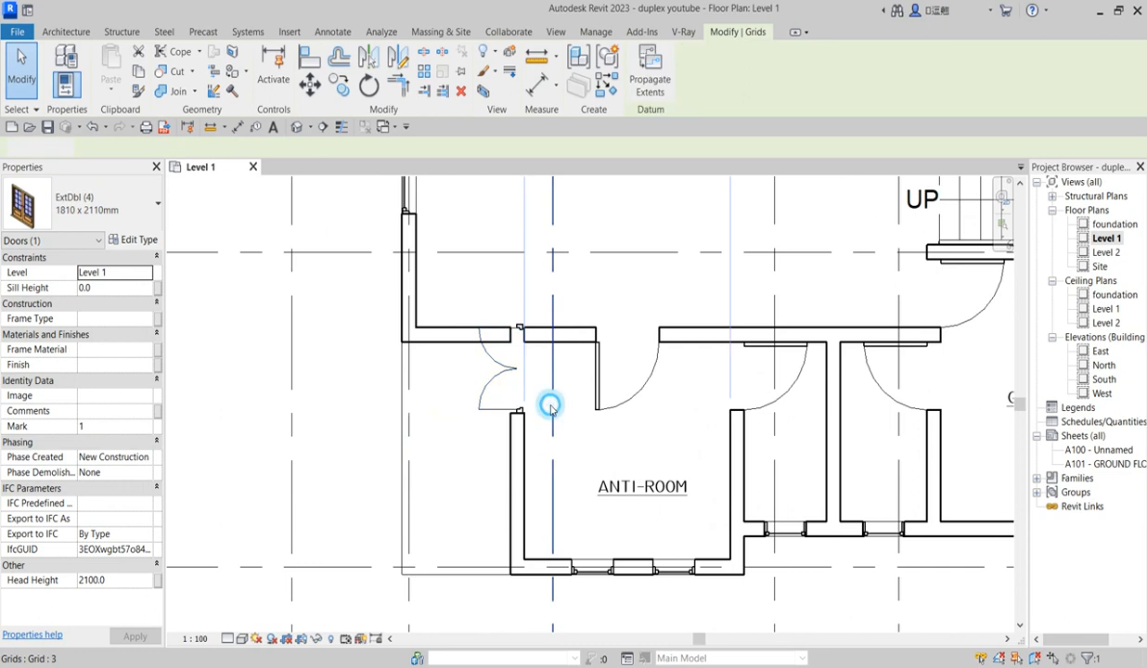
{"action": "left_click", "coordinate": [507, 399]}
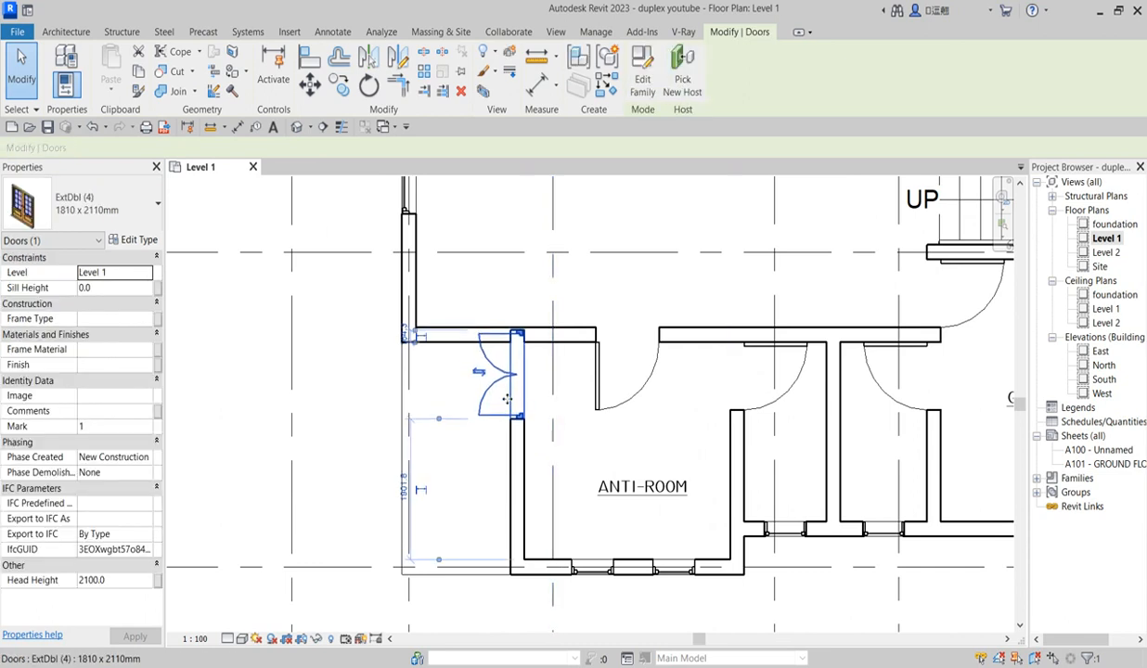
{"action": "scroll", "coordinate": [507, 399], "scroll_direction": "up", "scroll_amount": 2}
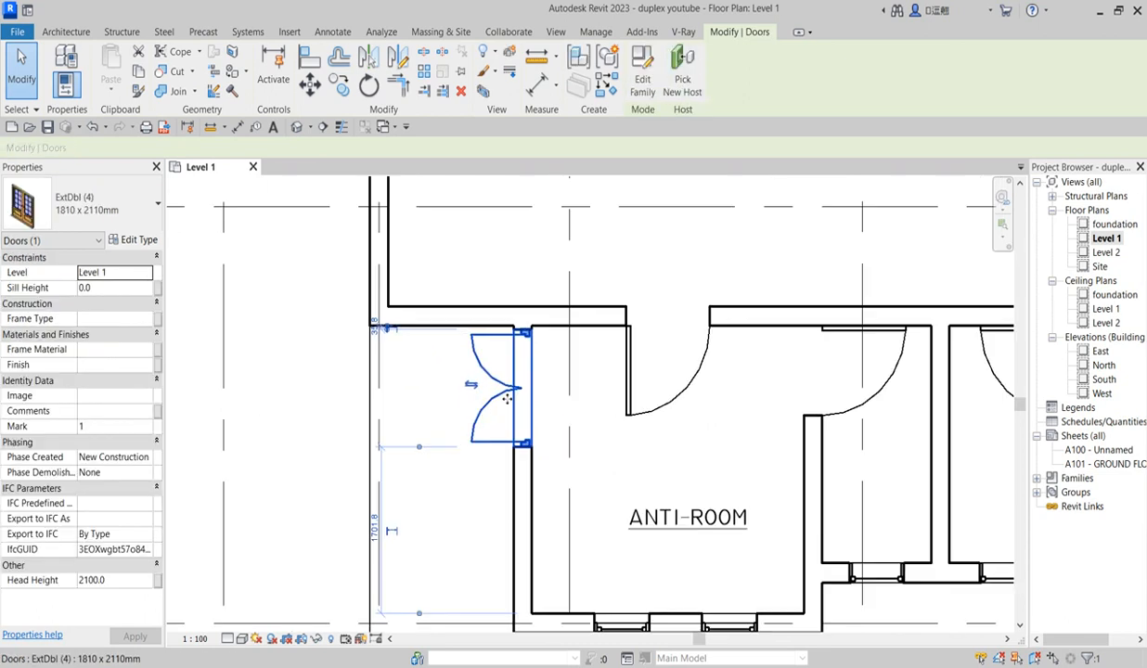
{"action": "left_click", "coordinate": [307, 55]}
{"action": "scroll", "coordinate": [457, 330], "scroll_direction": "up", "scroll_amount": 2}
{"action": "left_click", "coordinate": [455, 320]}
{"action": "scroll", "coordinate": [522, 390], "scroll_direction": "down", "scroll_amount": 3}
{"action": "right_click", "coordinate": [553, 415]}
{"action": "left_click", "coordinate": [525, 422]}
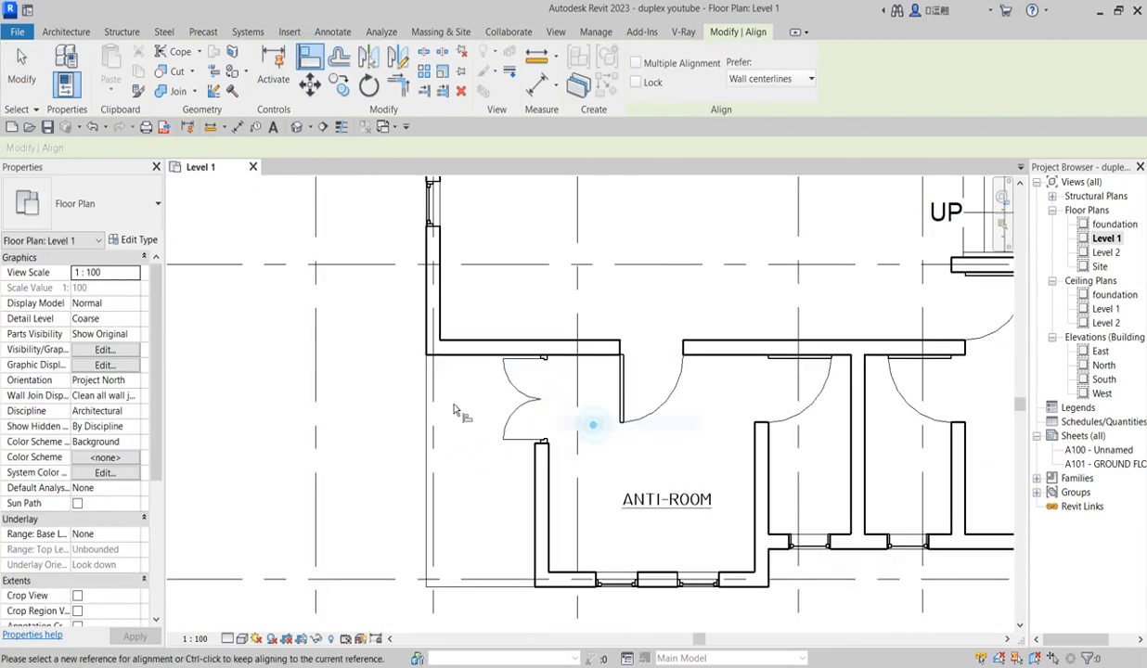
{"action": "right_click", "coordinate": [453, 404]}
{"action": "left_click", "coordinate": [483, 413]}
{"action": "left_click", "coordinate": [498, 410]}
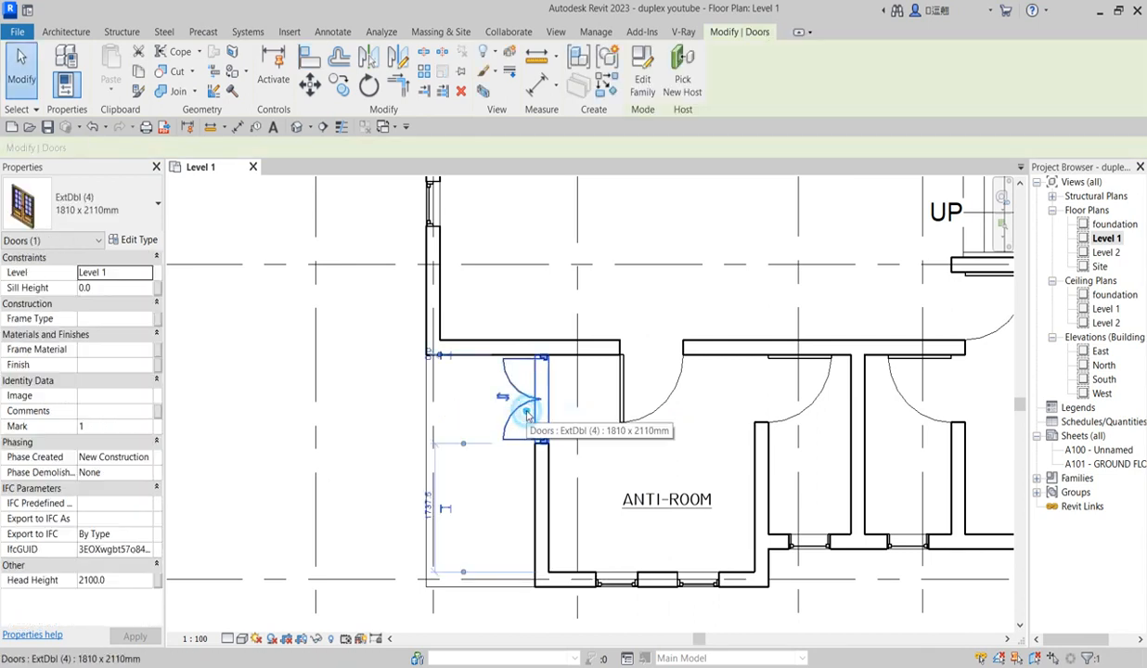
{"action": "left_click", "coordinate": [516, 404]}
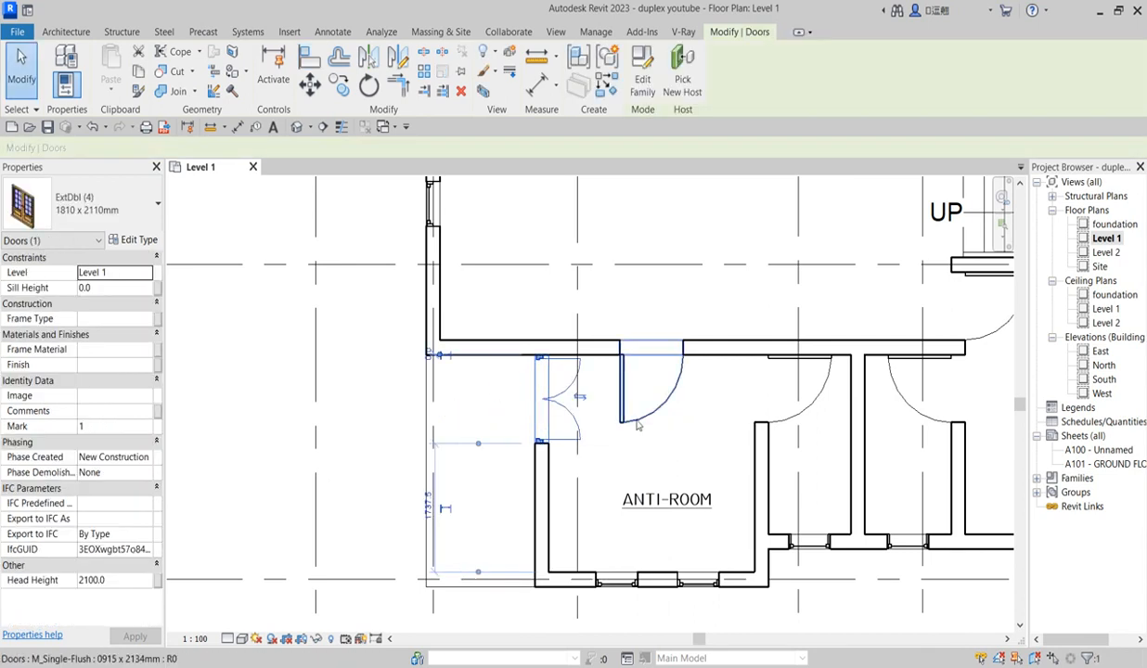
- Change the door between living room and anti-room to ExtDbl (4) 1810 x 2110mm and flip it to swing into the anti-room
{"action": "left_click", "coordinate": [640, 395]}
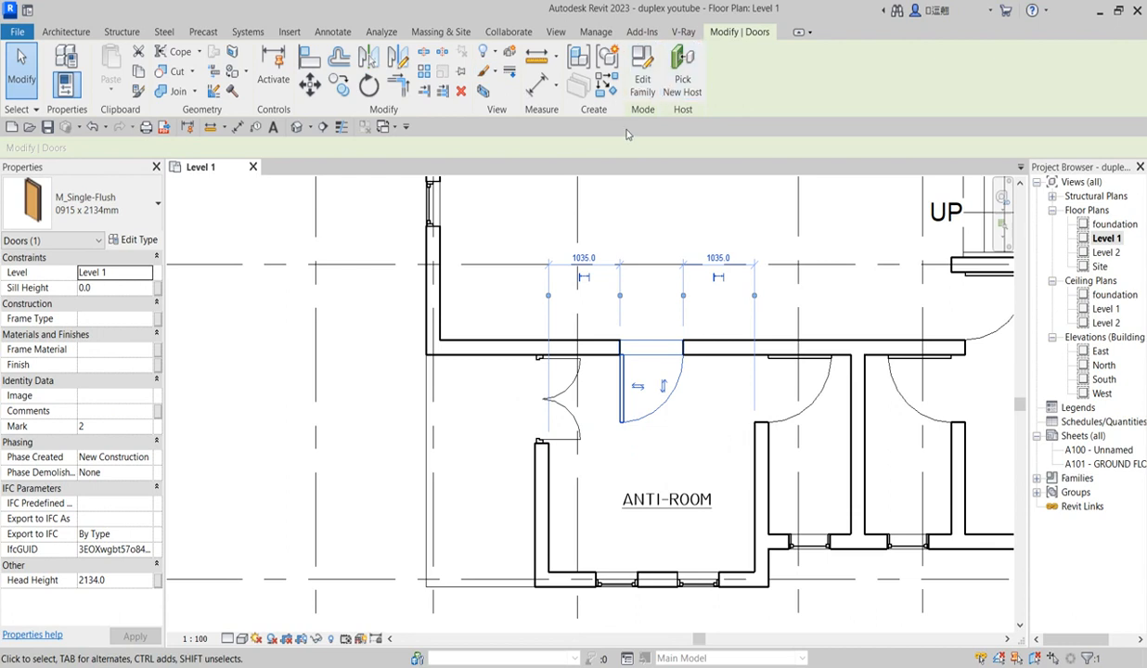
{"action": "left_click", "coordinate": [135, 199]}
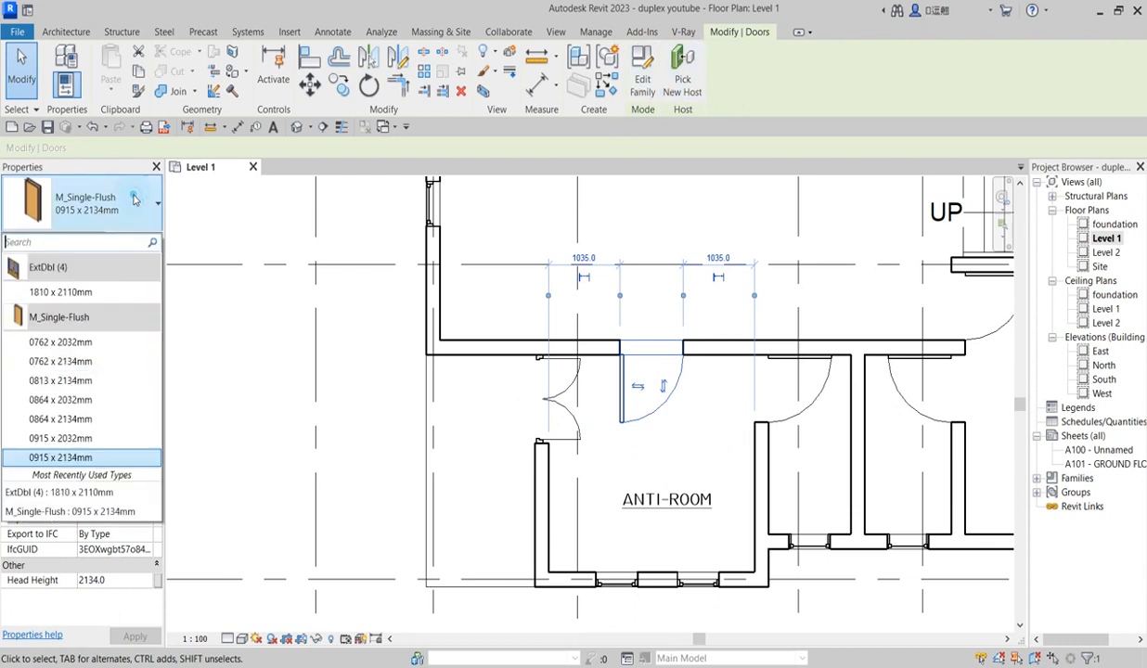
{"action": "left_click", "coordinate": [75, 293]}
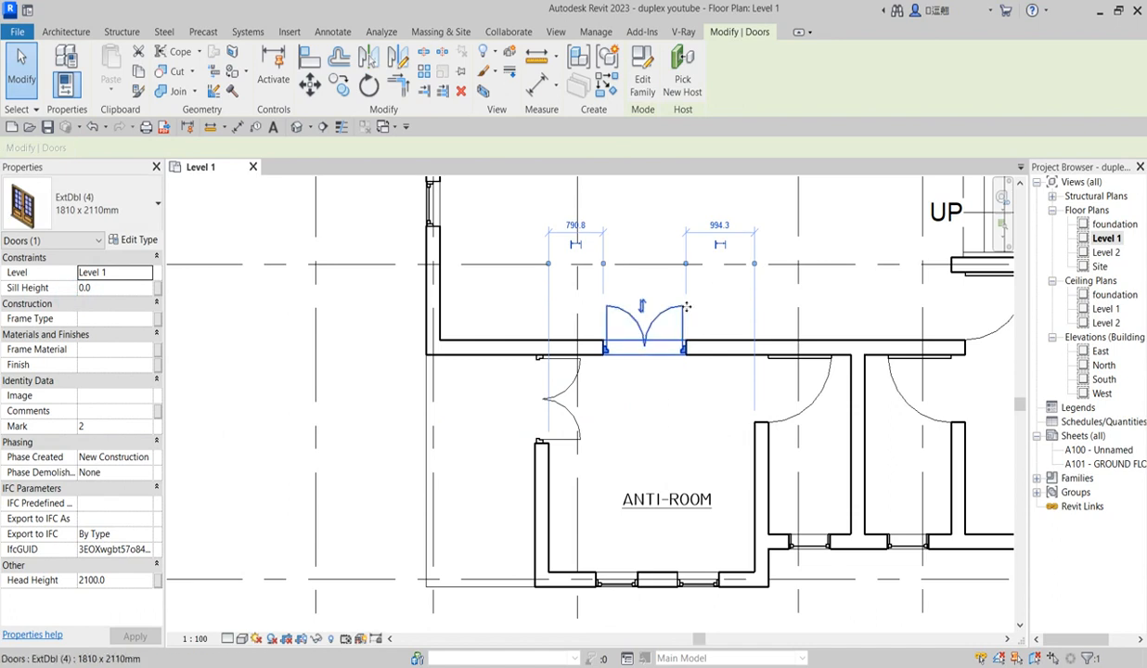
{"action": "left_click", "coordinate": [642, 308]}
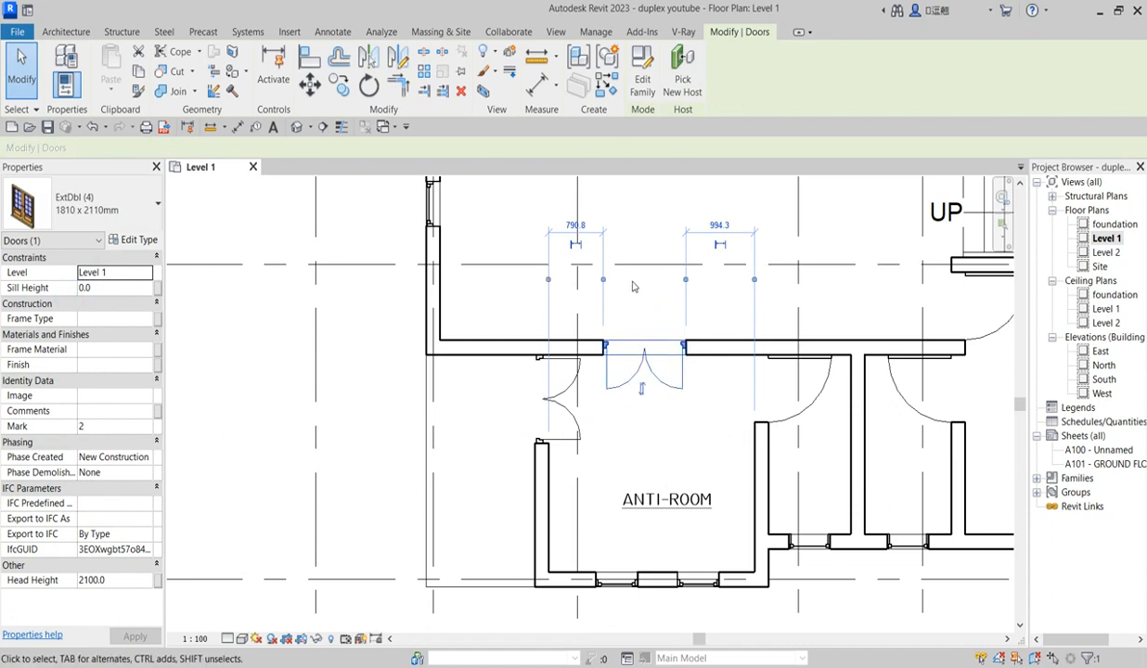
{"action": "left_click", "coordinate": [633, 287]}
{"action": "scroll", "coordinate": [635, 281], "scroll_direction": "down", "scroll_amount": 3}
{"action": "scroll", "coordinate": [603, 371], "scroll_direction": "up", "scroll_amount": 3}
{"action": "scroll", "coordinate": [534, 431], "scroll_direction": "down", "scroll_amount": 3}
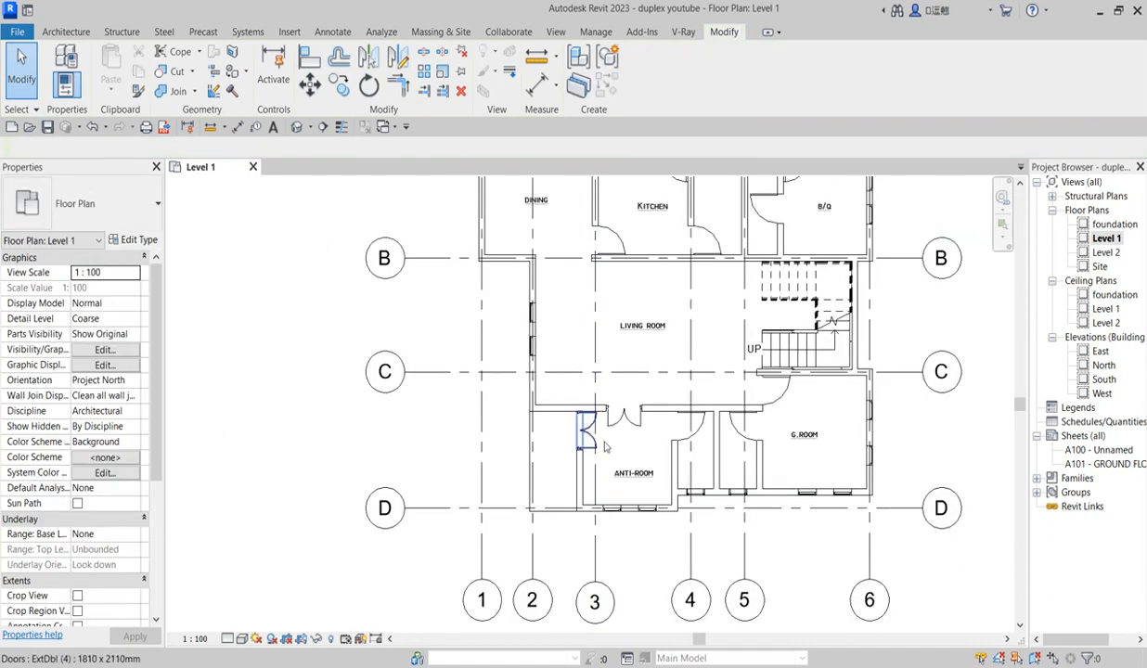
{"action": "scroll", "coordinate": [534, 431], "scroll_direction": "up", "scroll_amount": 2}
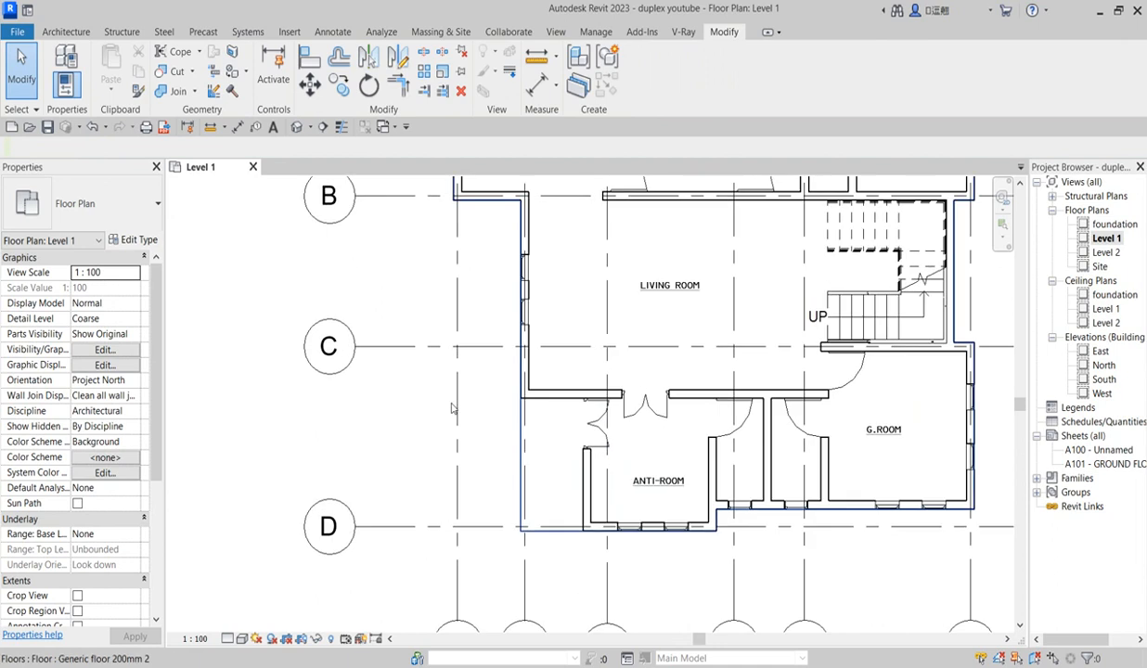
- Start placing a component and choose the sectional_sofa_6482 type from the loaded families
{"action": "left_click", "coordinate": [67, 33]}
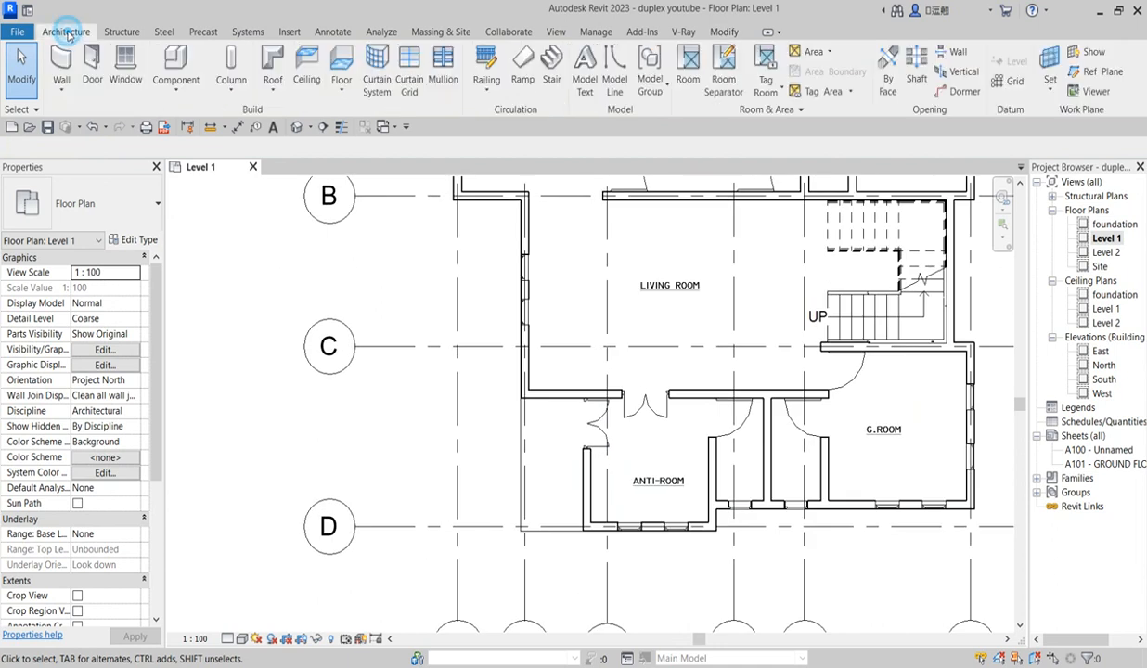
{"action": "left_click", "coordinate": [173, 61]}
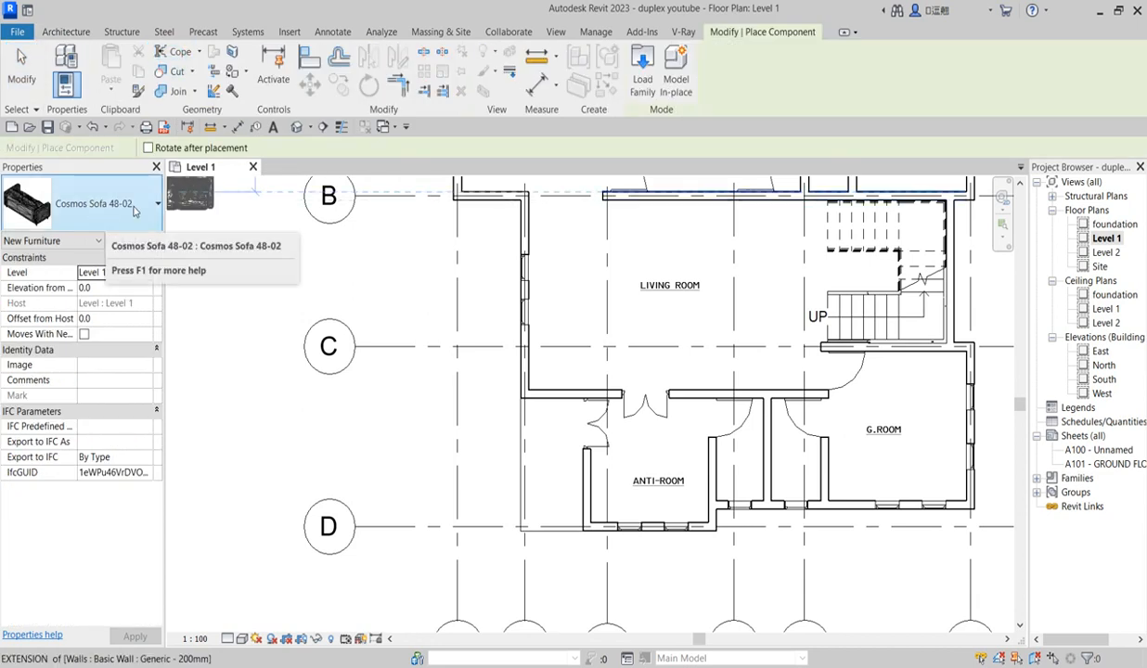
{"action": "left_click", "coordinate": [110, 208]}
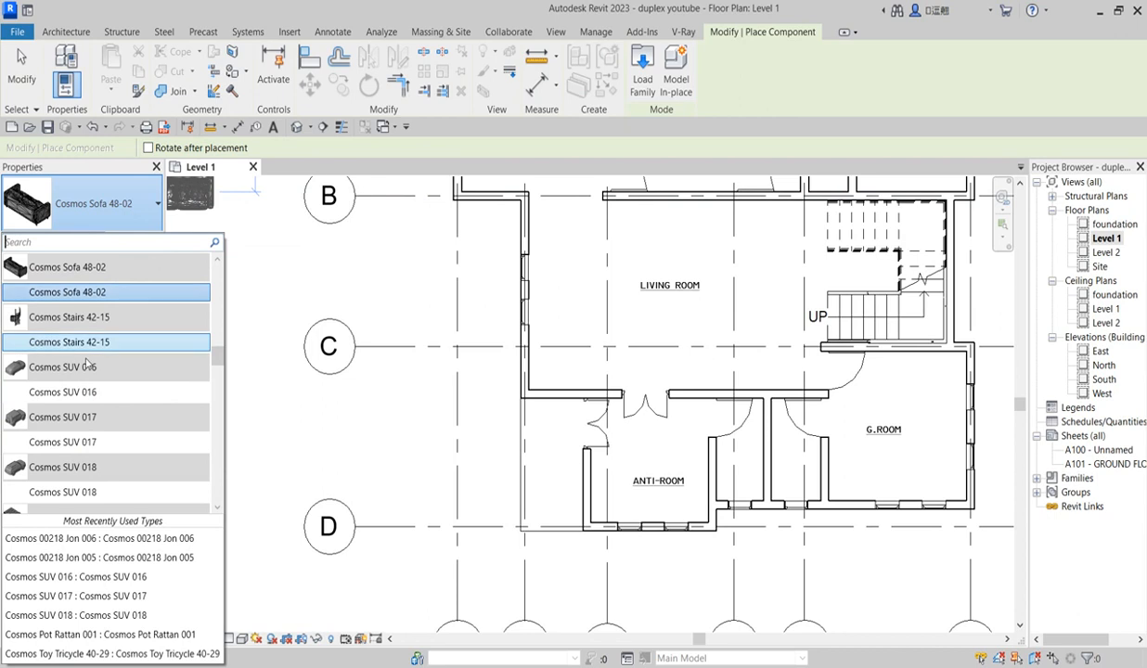
{"action": "scroll", "coordinate": [92, 366], "scroll_direction": "down", "scroll_amount": 2}
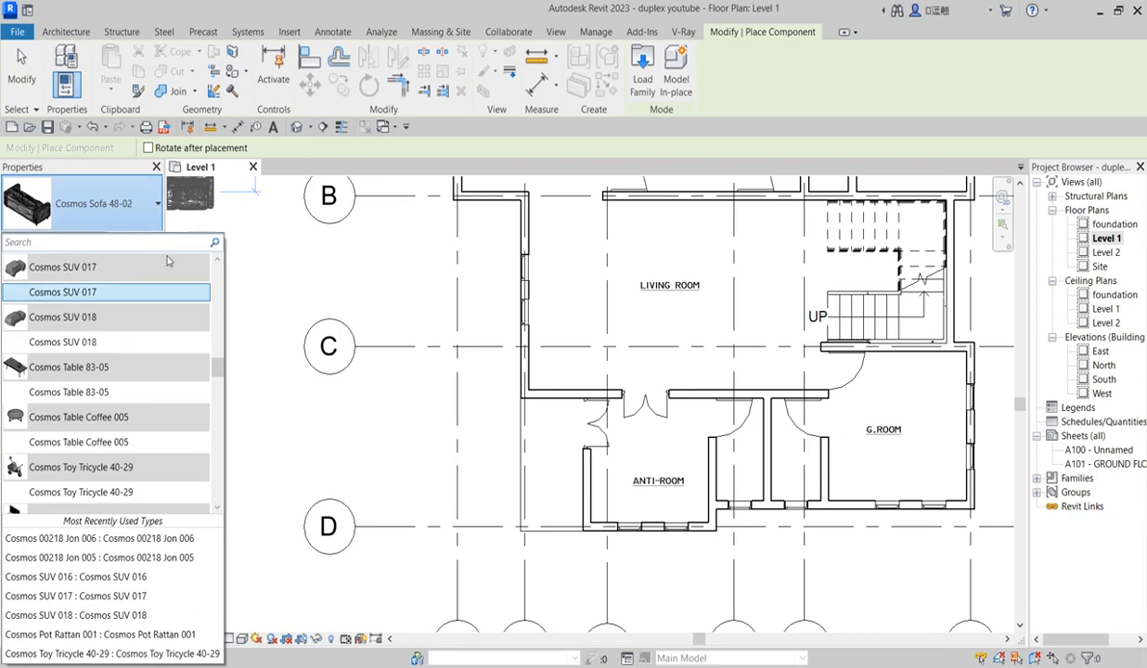
{"action": "scroll", "coordinate": [28, 435], "scroll_direction": "down", "scroll_amount": 3}
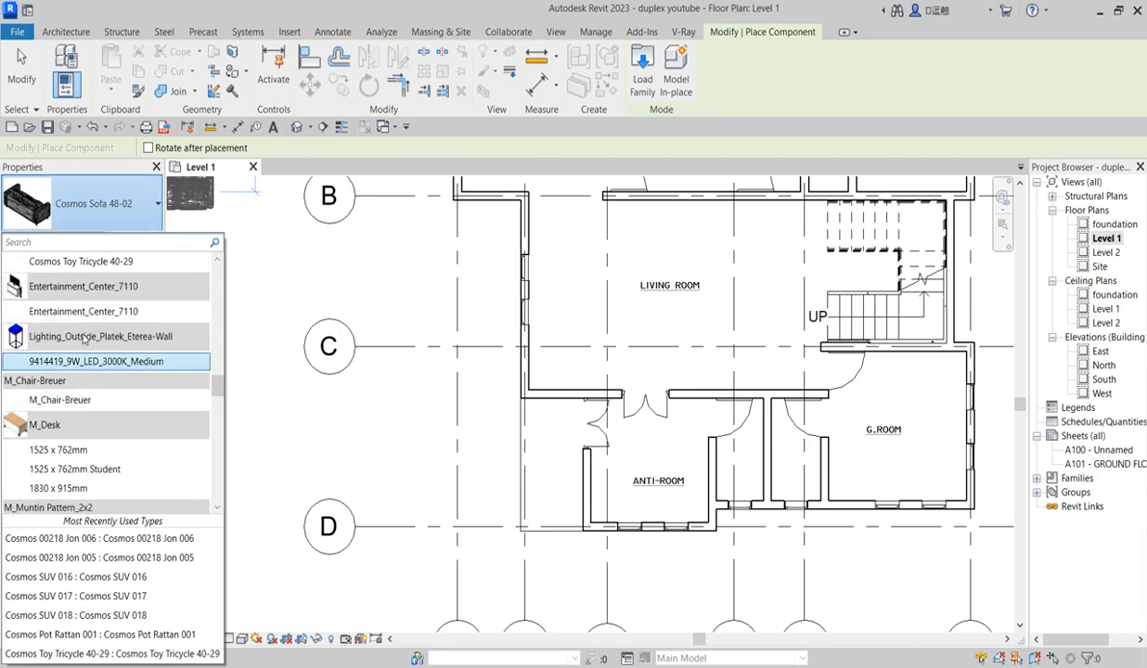
{"action": "scroll", "coordinate": [74, 371], "scroll_direction": "up", "scroll_amount": 1}
{"action": "scroll", "coordinate": [72, 386], "scroll_direction": "down", "scroll_amount": 2}
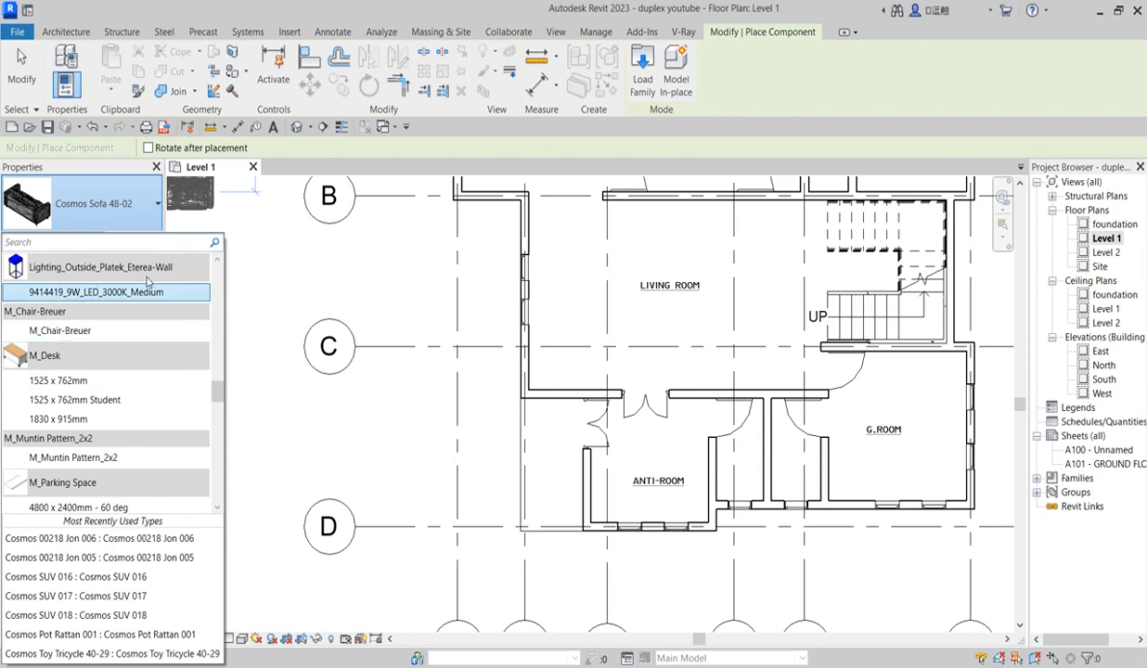
{"action": "scroll", "coordinate": [139, 339], "scroll_direction": "down", "scroll_amount": 4}
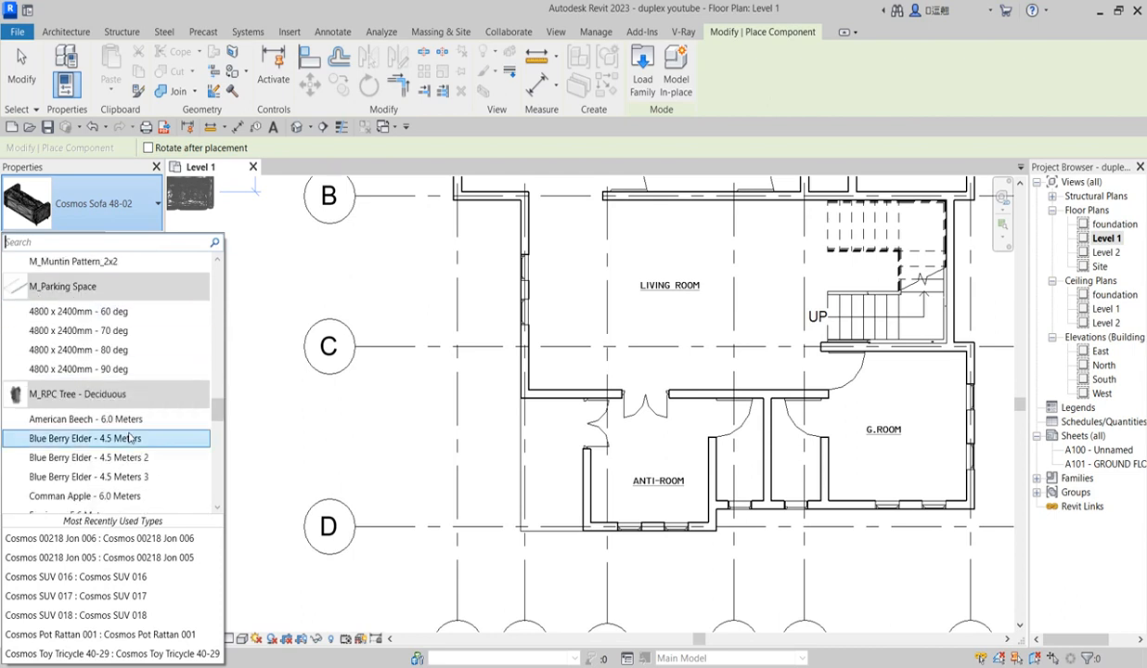
{"action": "scroll", "coordinate": [120, 425], "scroll_direction": "down", "scroll_amount": 9}
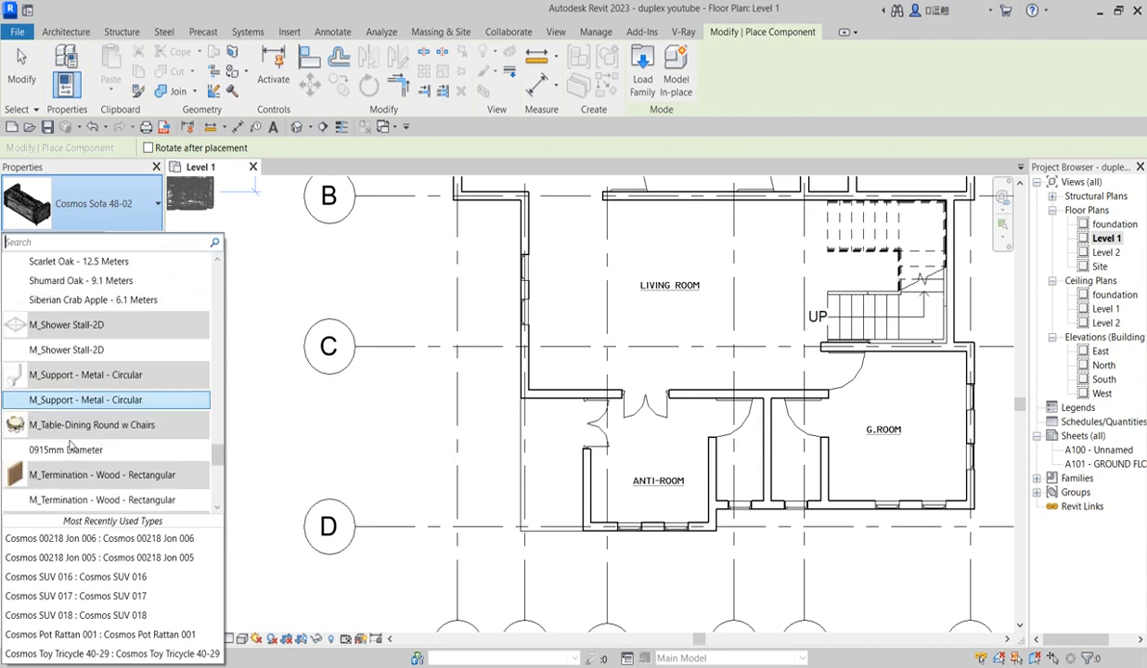
{"action": "scroll", "coordinate": [120, 429], "scroll_direction": "down", "scroll_amount": 3}
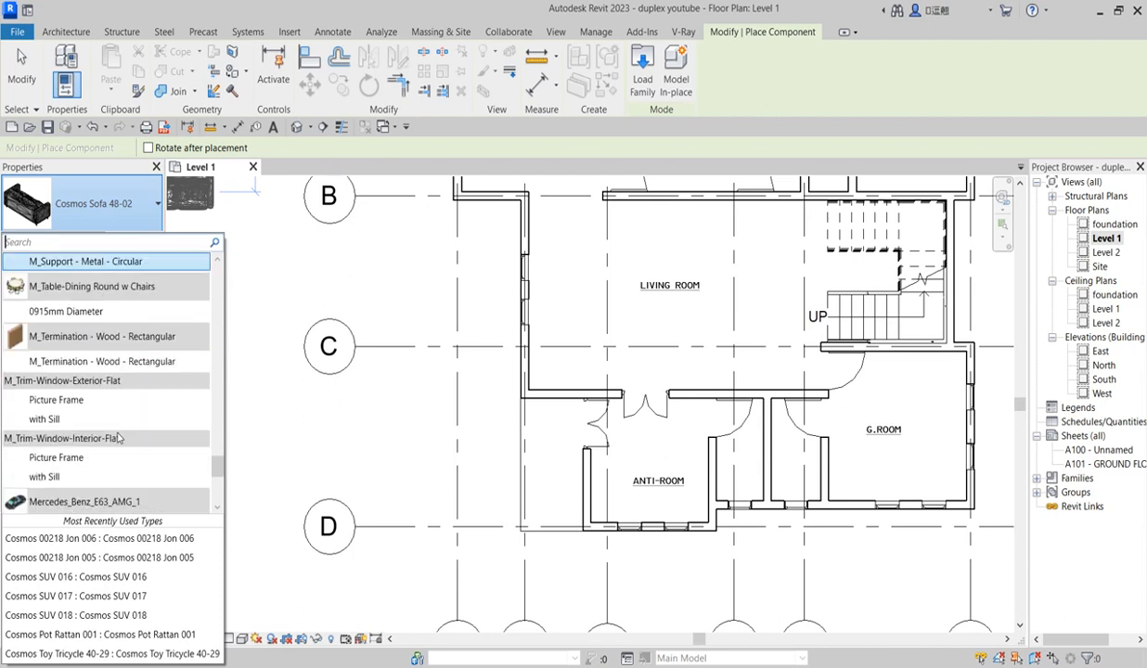
{"action": "scroll", "coordinate": [119, 438], "scroll_direction": "down", "scroll_amount": 5}
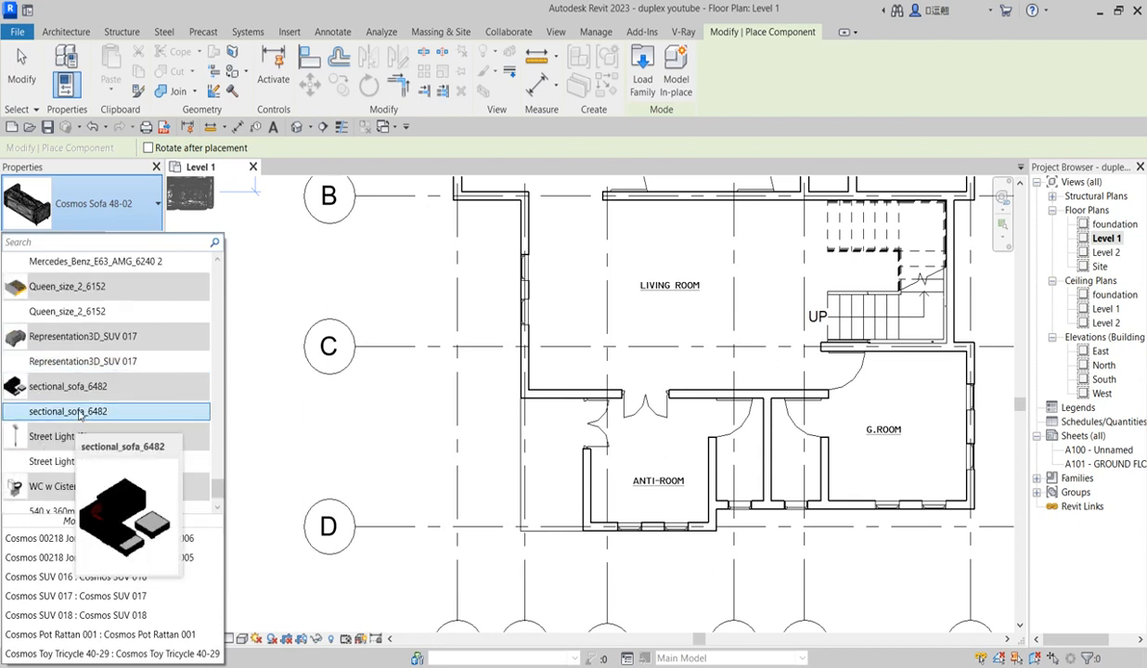
{"action": "left_click", "coordinate": [80, 415]}
- Place one sectional sofa in the middle of the living room and end component placement
{"action": "scroll", "coordinate": [640, 278], "scroll_direction": "down", "scroll_amount": 2}
{"action": "scroll", "coordinate": [665, 290], "scroll_direction": "up", "scroll_amount": 3}
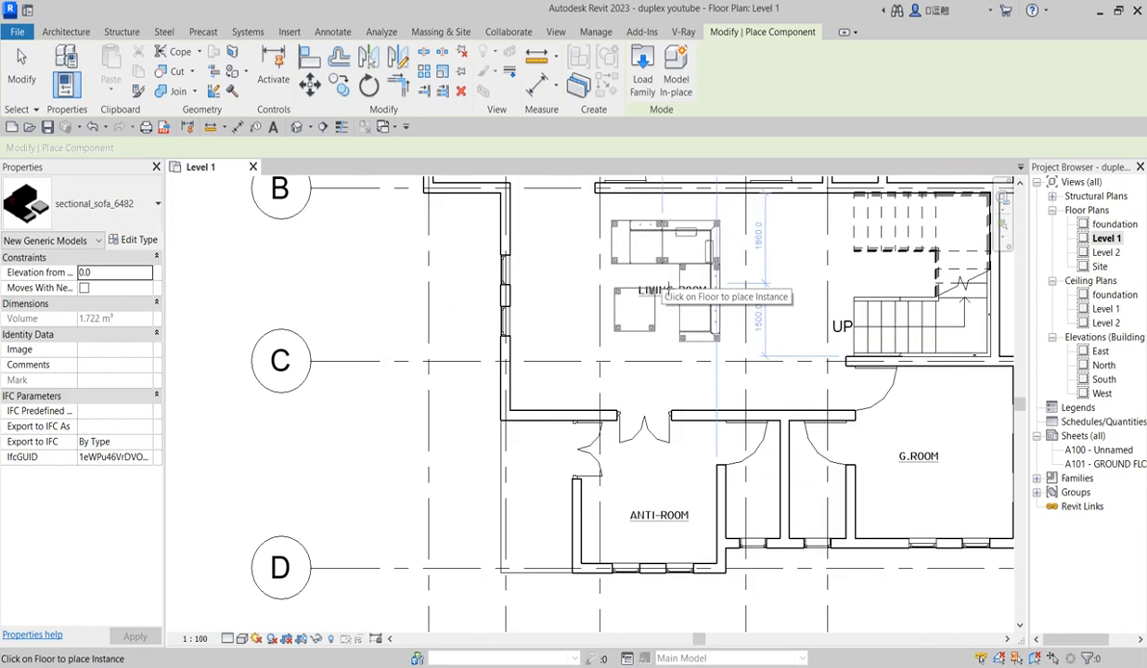
{"action": "scroll", "coordinate": [687, 278], "scroll_direction": "up", "scroll_amount": 1}
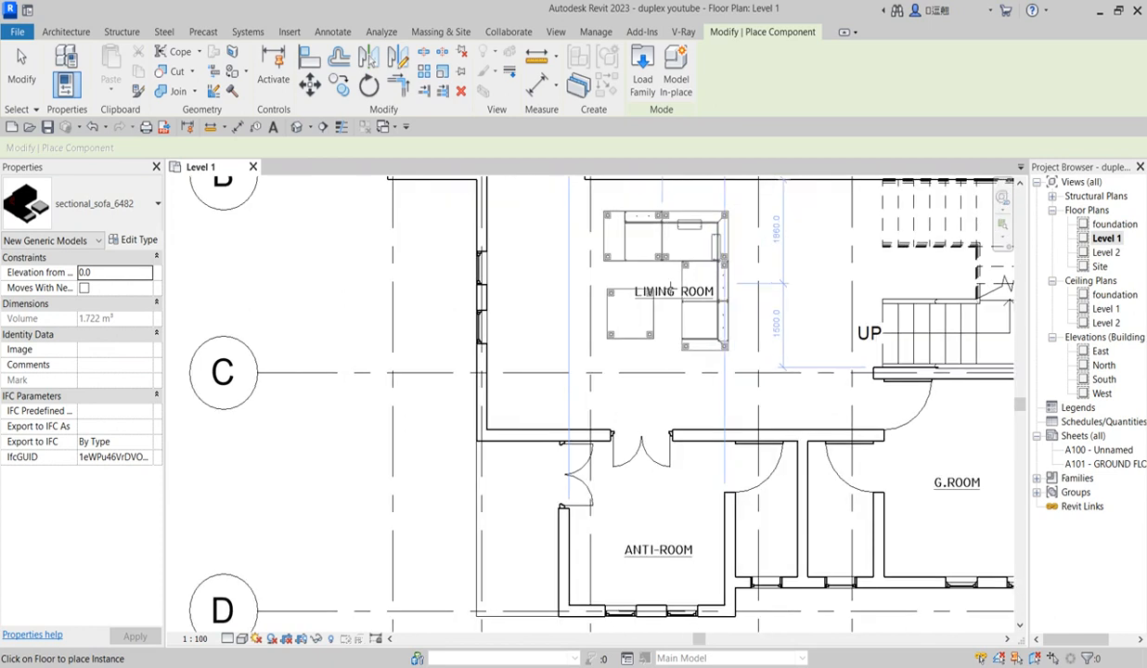
{"action": "left_click", "coordinate": [745, 322]}
{"action": "key", "text": "Escape"}
{"action": "key", "text": "Escape"}
- Rotate the sectional sofa 180 degrees so its seats run along its left and lower sides
{"action": "left_click", "coordinate": [716, 332]}
{"action": "key", "text": "space"}
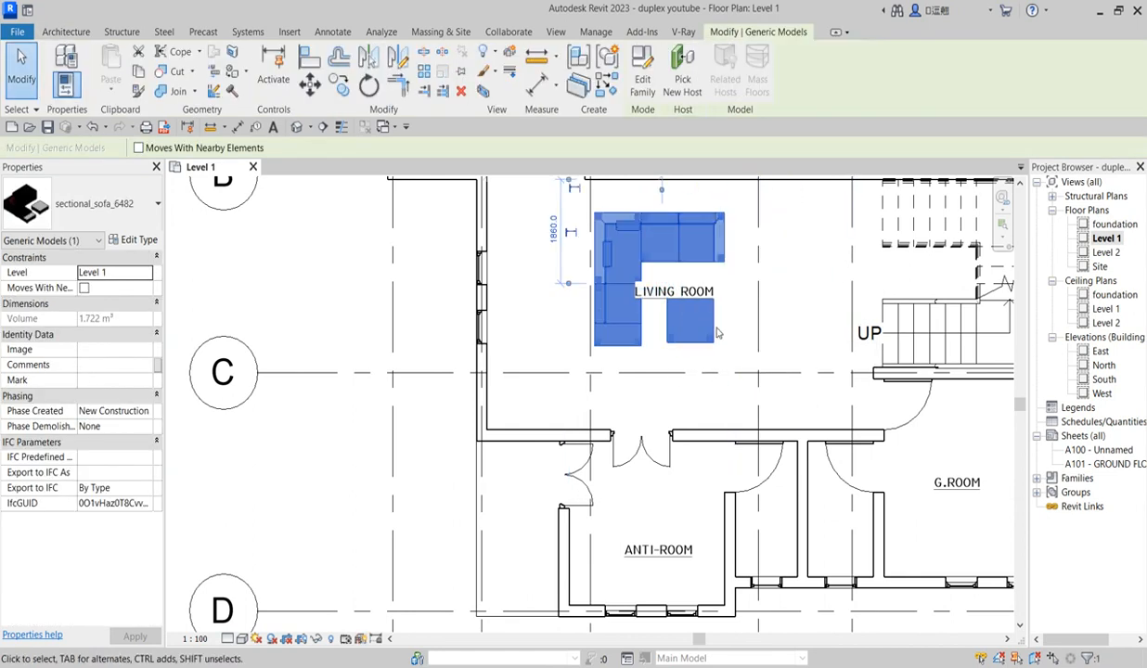
{"action": "key", "text": "space"}
{"action": "left_click", "coordinate": [744, 300]}
{"action": "scroll", "coordinate": [742, 292], "scroll_direction": "down", "scroll_amount": 3}
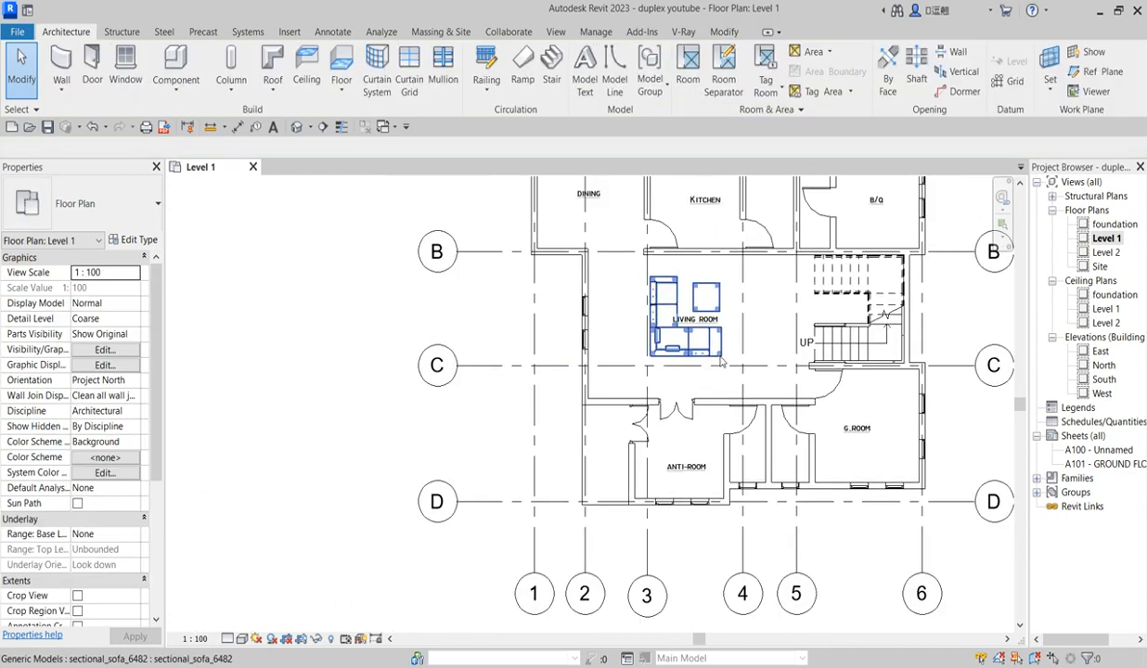
- Nudge the sectional sofa down and left until its centre is about 2860 mm from the living room's left wall and about 2015 mm above its lower wall
{"action": "left_click", "coordinate": [722, 359]}
{"action": "key", "text": "Down"}
{"action": "key", "text": "Down"}
{"action": "key", "text": "Down"}
{"action": "key", "text": "Down"}
{"action": "key", "text": "Down"}
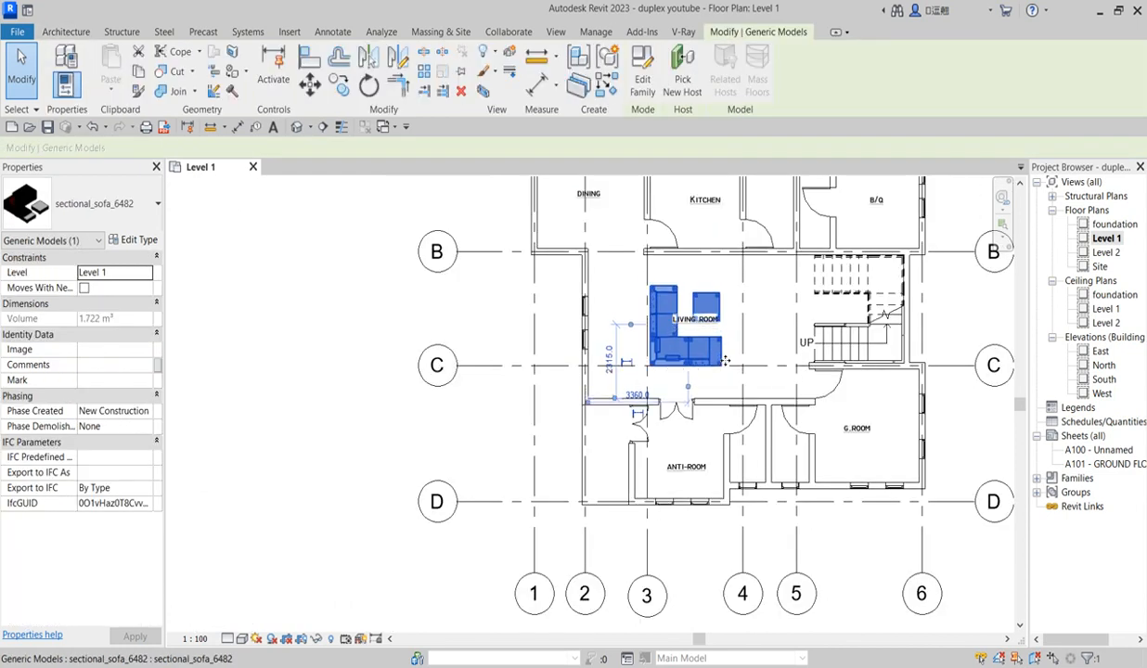
{"action": "key", "text": "Left"}
{"action": "key", "text": "Left"}
{"action": "key", "text": "Left"}
{"action": "key", "text": "Left"}
{"action": "key", "text": "Left"}
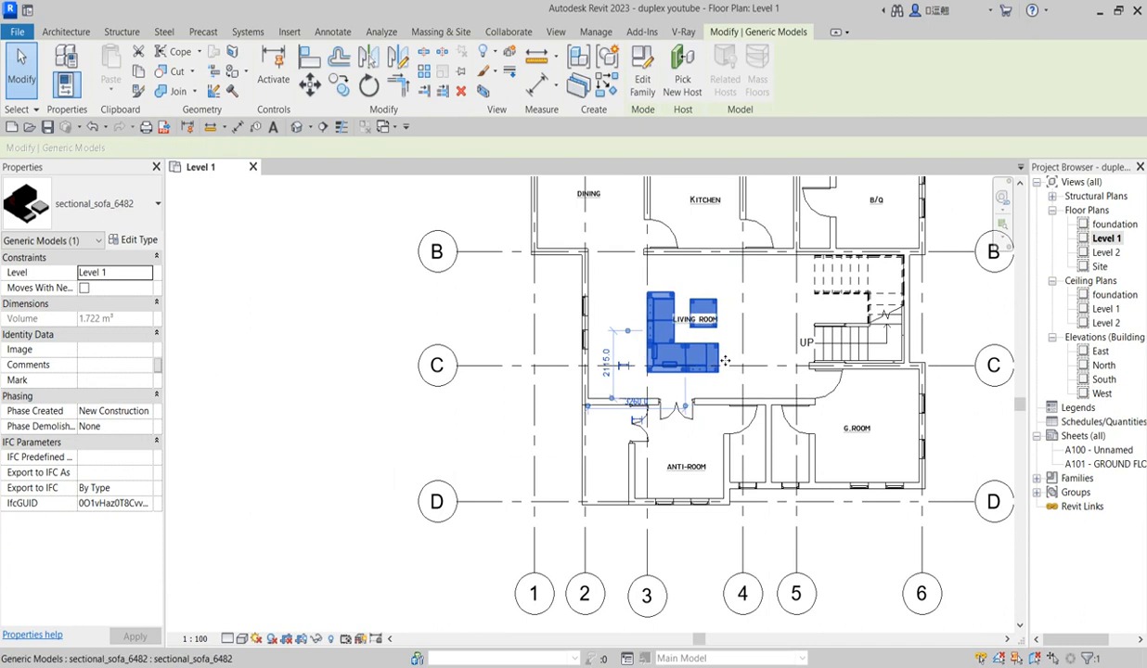
{"action": "key", "text": "Left"}
{"action": "key", "text": "Left"}
{"action": "key", "text": "Left"}
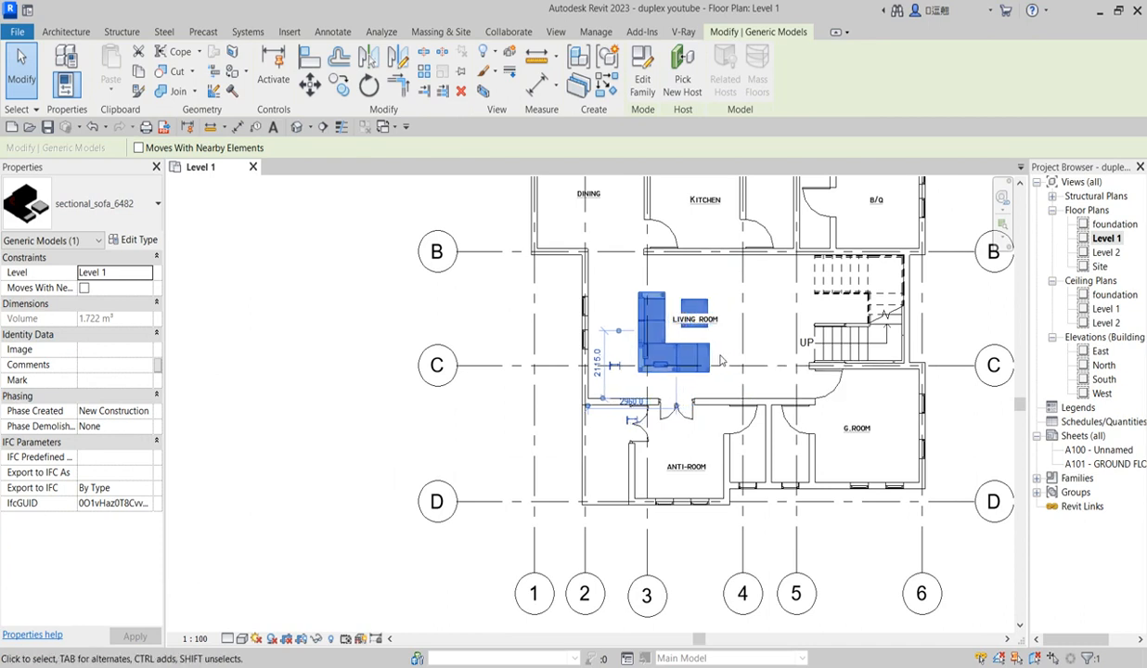
{"action": "key", "text": "Down"}
{"action": "scroll", "coordinate": [721, 360], "scroll_direction": "up", "scroll_amount": 3}
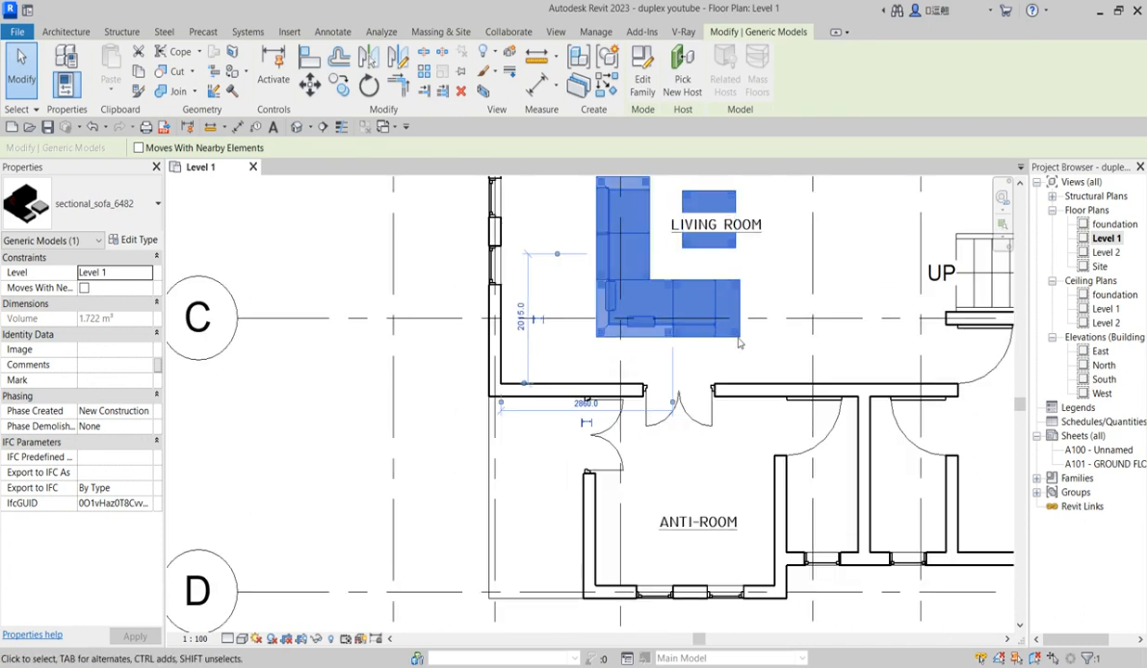
- Mirror the sectional sofa across a drawn vertical axis at its right end, without keeping a copy
{"action": "scroll", "coordinate": [701, 322], "scroll_direction": "down", "scroll_amount": 3}
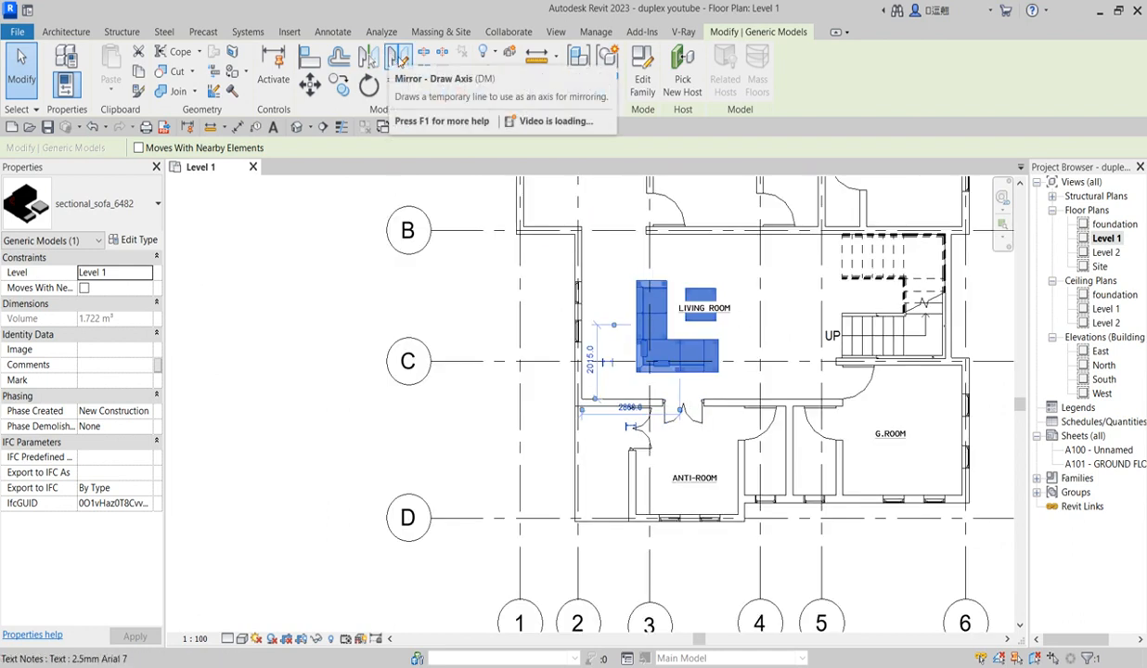
{"action": "left_click", "coordinate": [397, 57]}
{"action": "left_click", "coordinate": [715, 287]}
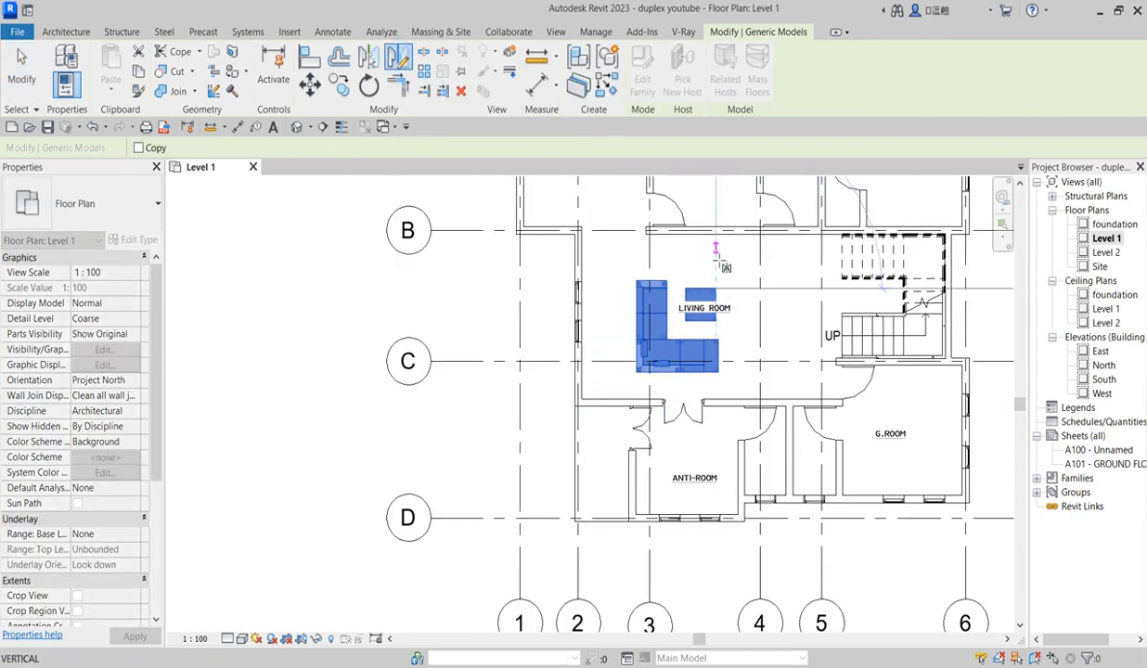
{"action": "left_click", "coordinate": [716, 257]}
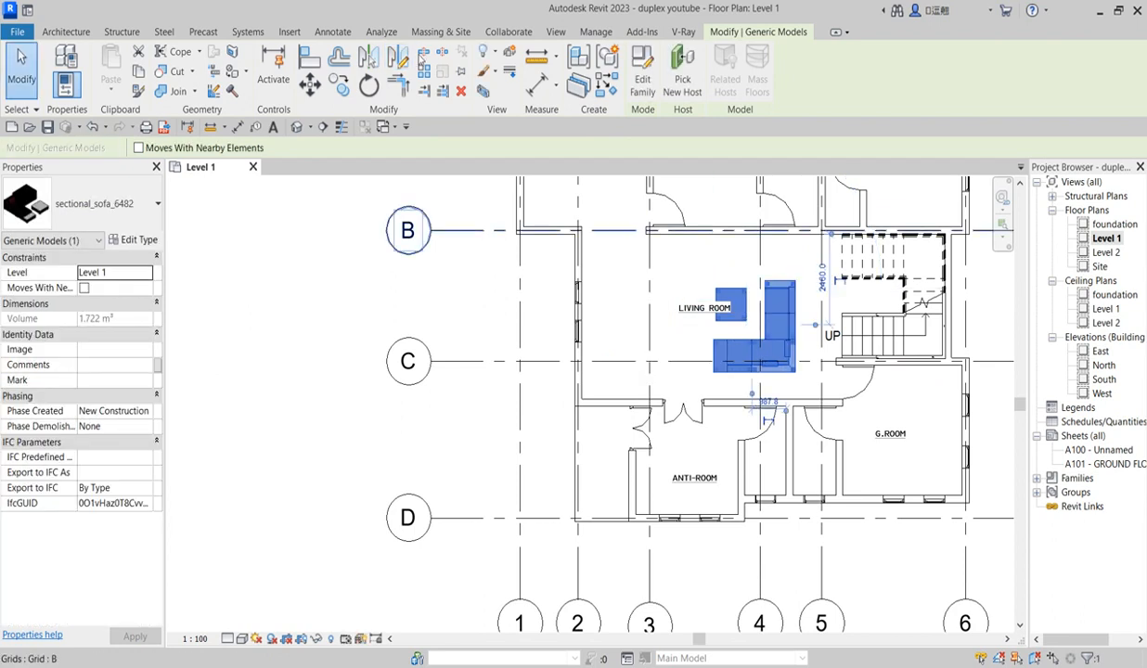
- Mirror the sectional sofa with Copy enabled across the same vertical axis to form a U-shaped pair in the living room
{"action": "left_click", "coordinate": [394, 63]}
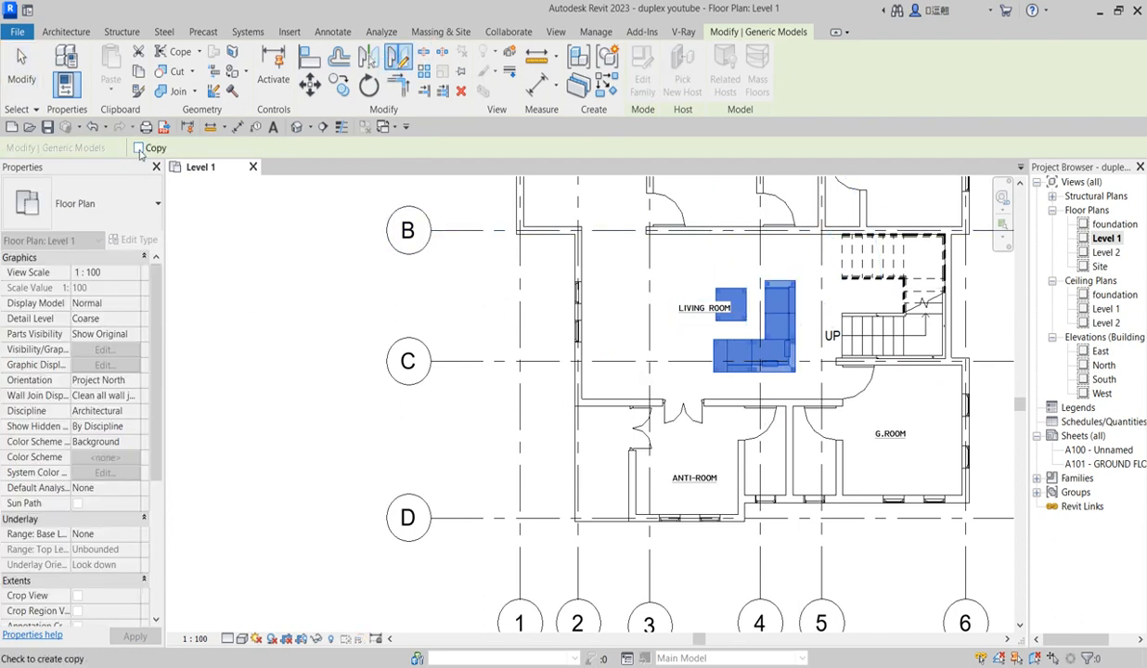
{"action": "left_click", "coordinate": [716, 287]}
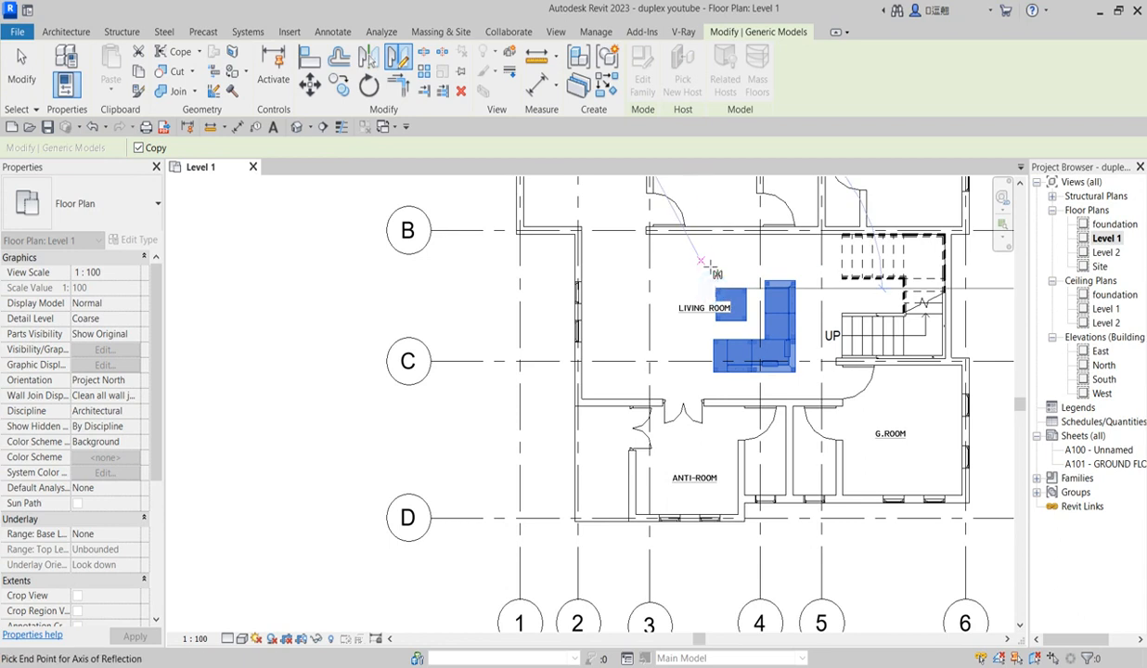
{"action": "left_click", "coordinate": [717, 251]}
{"action": "key", "text": "Escape"}
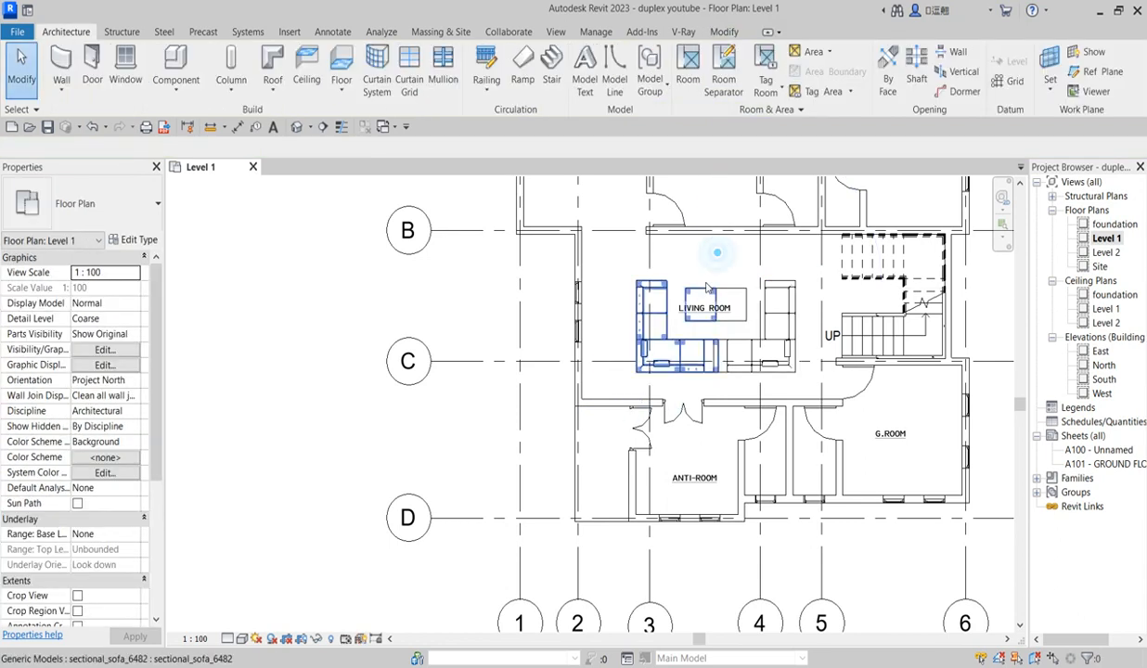
- Start placing a component and choose the M_Table-Dining Round w Chairs type, 0915mm Diameter
{"action": "scroll", "coordinate": [714, 269], "scroll_direction": "up", "scroll_amount": 3}
{"action": "scroll", "coordinate": [708, 466], "scroll_direction": "down", "scroll_amount": 3}
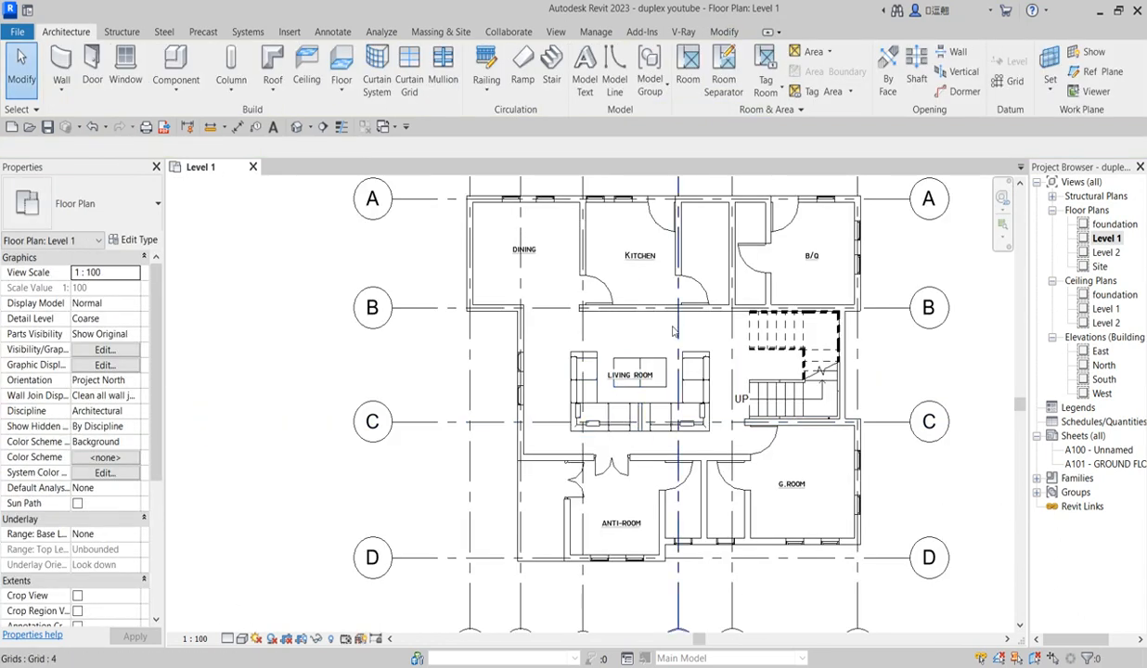
{"action": "scroll", "coordinate": [586, 349], "scroll_direction": "up", "scroll_amount": 1}
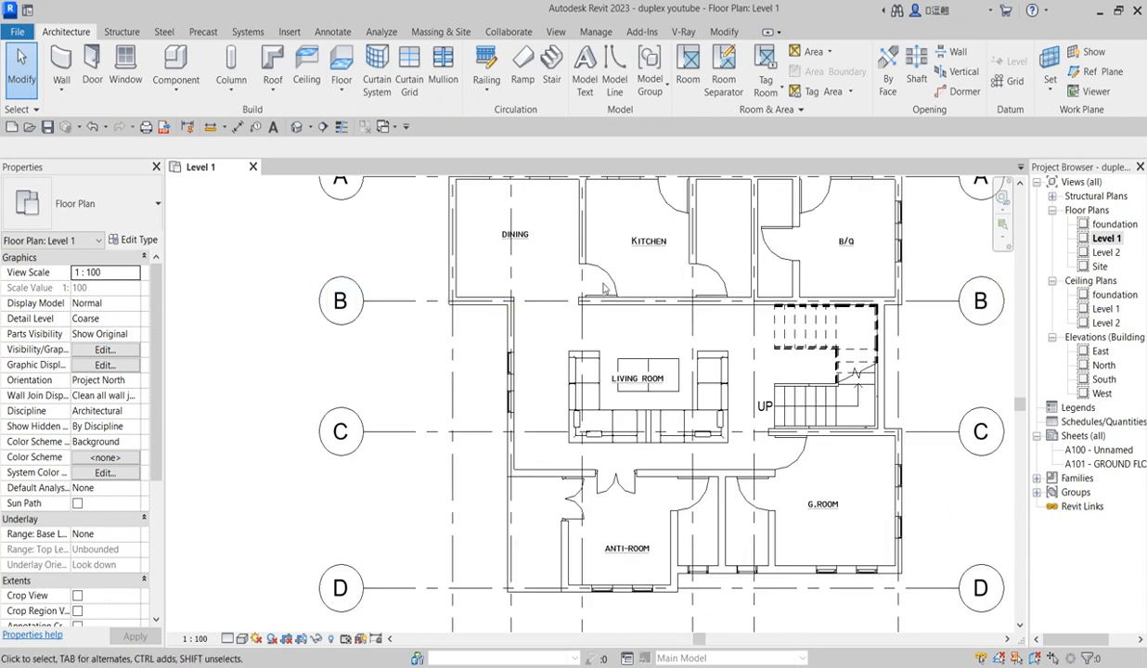
{"action": "left_click", "coordinate": [173, 65]}
{"action": "left_click", "coordinate": [105, 213]}
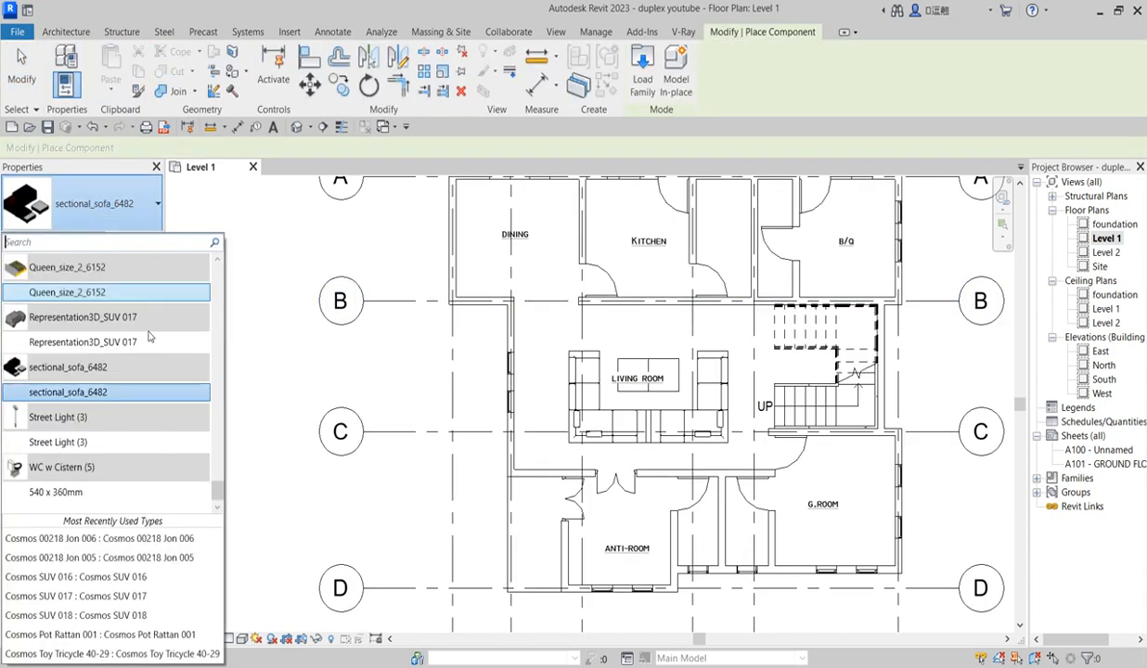
{"action": "left_click_drag", "start_coordinate": [219, 486], "coordinate": [212, 449]}
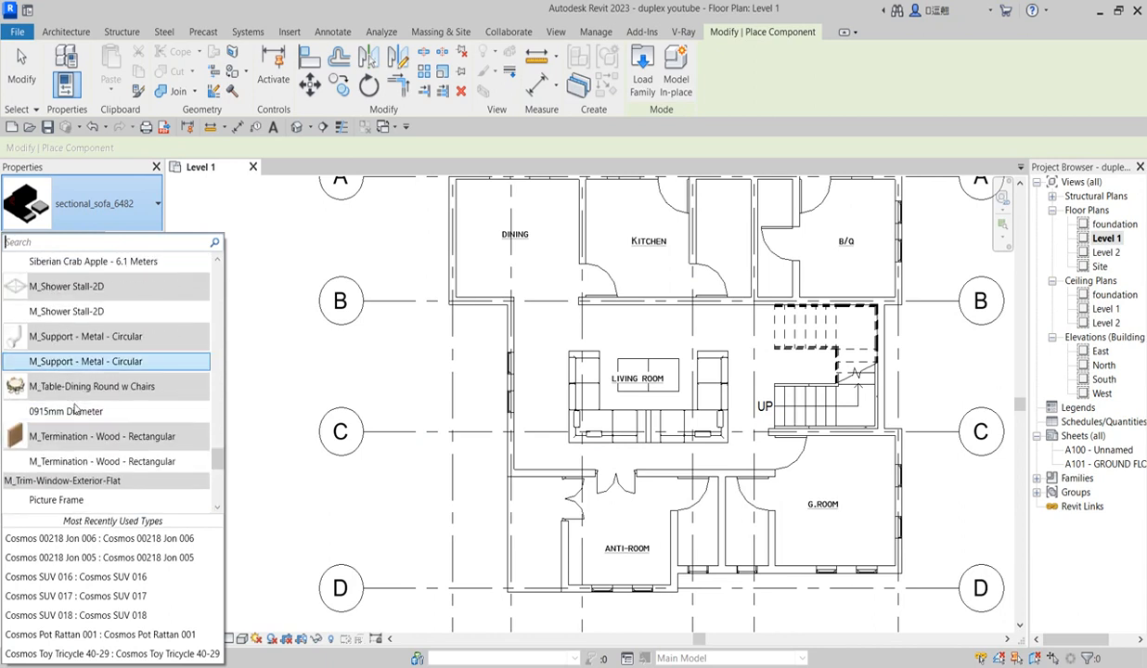
{"action": "left_click", "coordinate": [75, 411]}
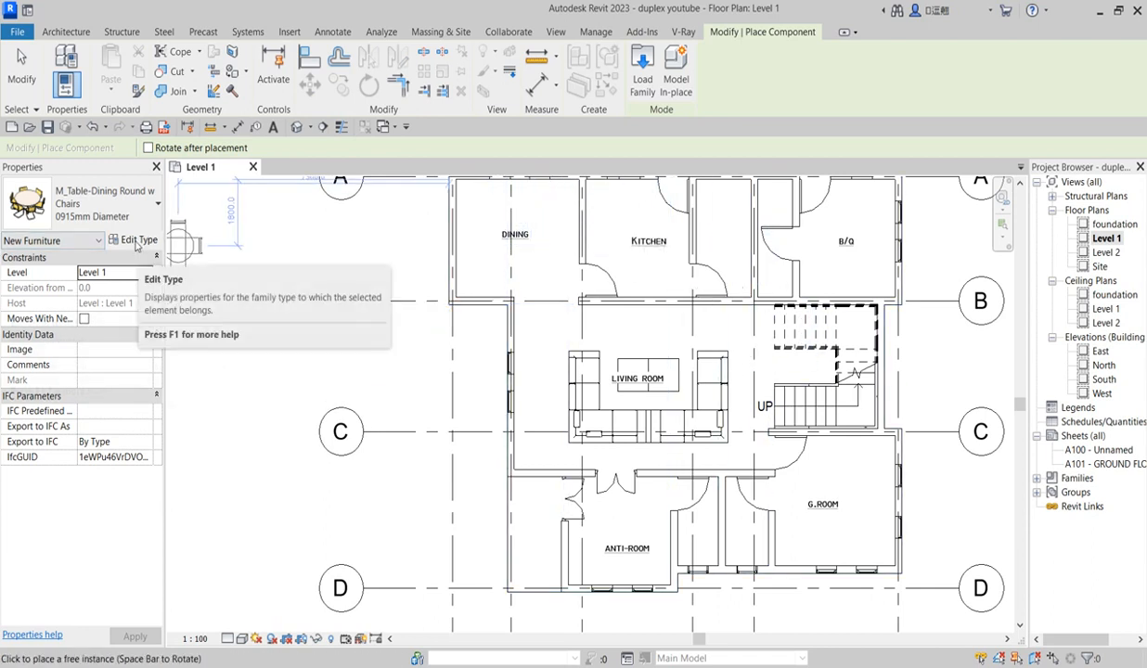
{"action": "left_click", "coordinate": [137, 241]}
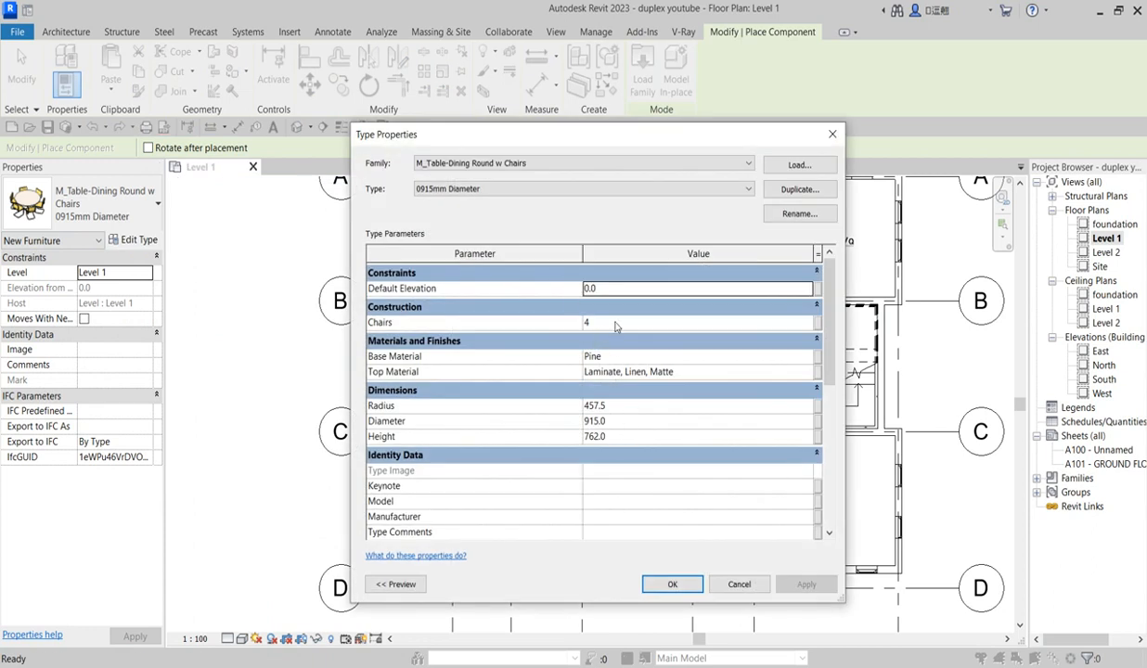
{"action": "left_click", "coordinate": [750, 189]}
{"action": "left_click", "coordinate": [749, 189]}
{"action": "left_click", "coordinate": [743, 165]}
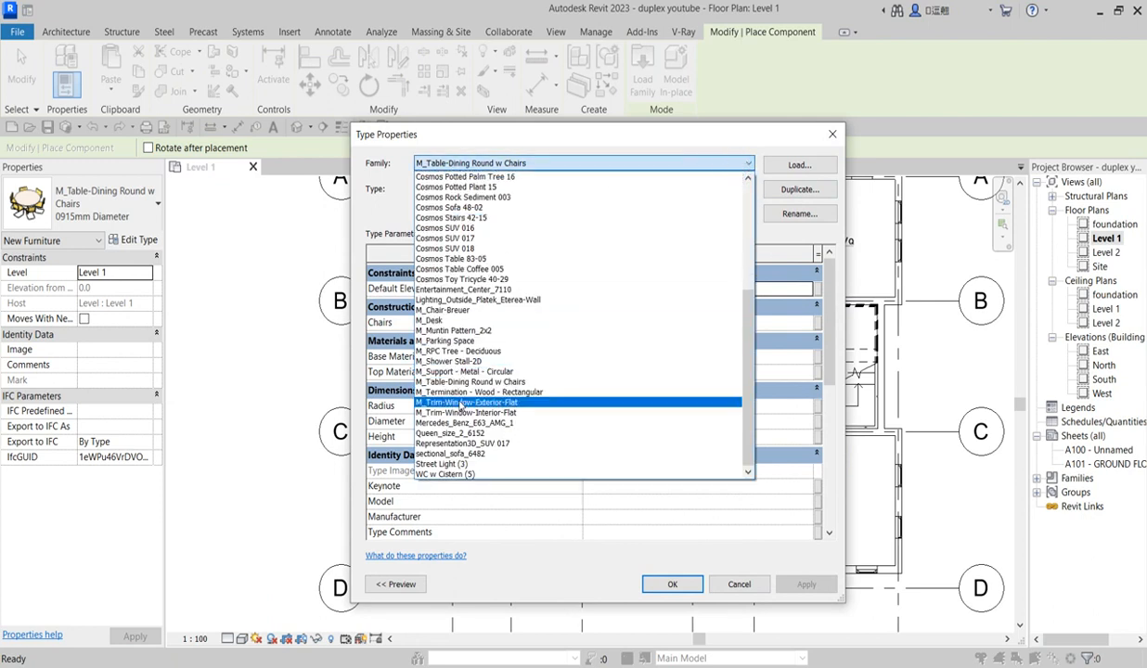
{"action": "left_click", "coordinate": [234, 283]}
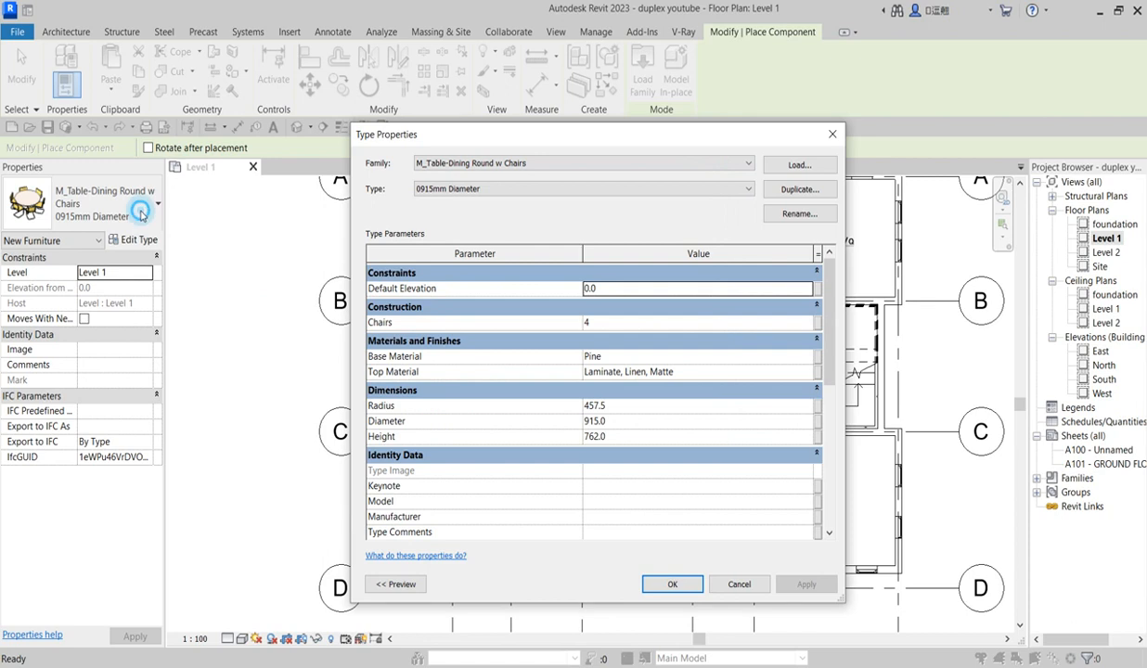
{"action": "left_click", "coordinate": [833, 136]}
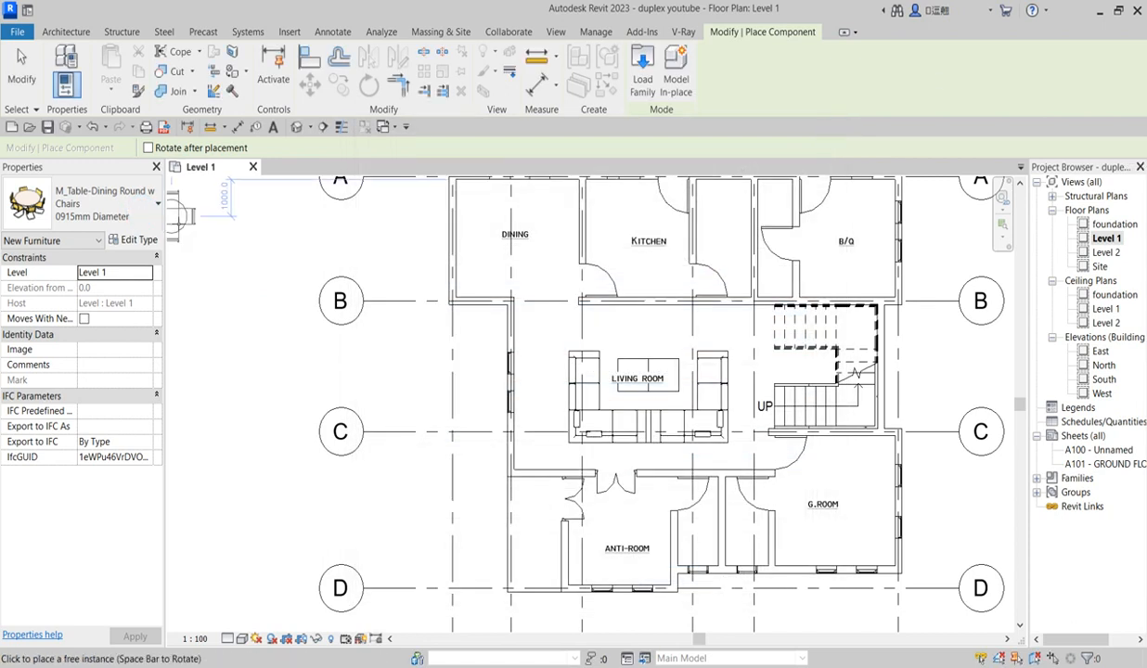
{"action": "left_click", "coordinate": [149, 203]}
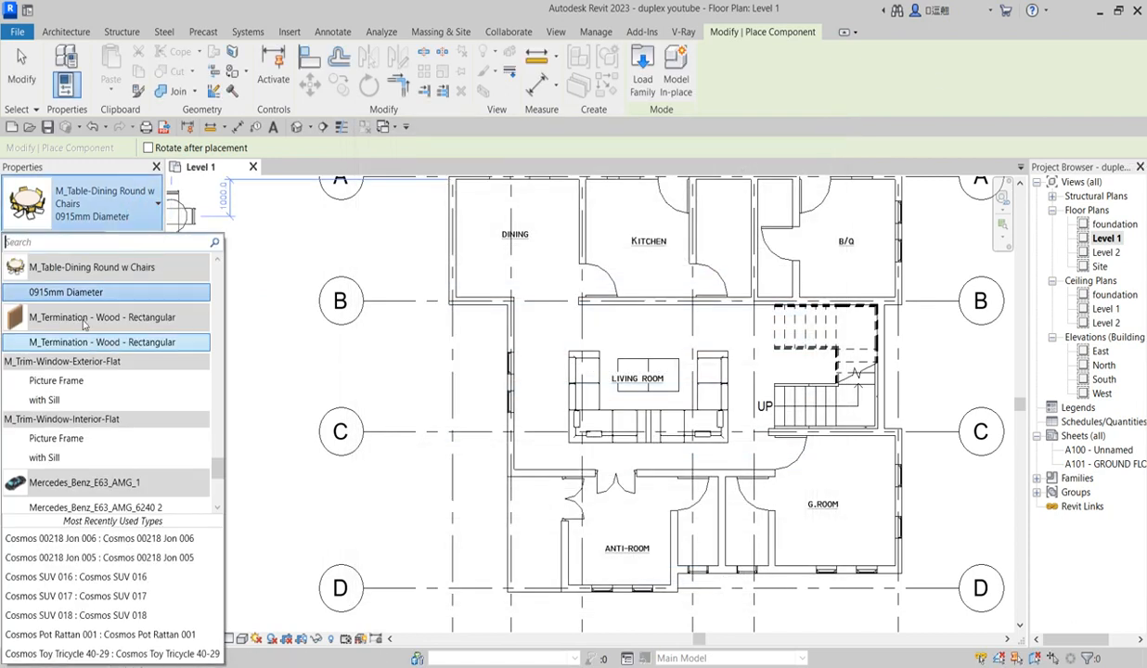
{"action": "mouse_move", "coordinate": [85, 295]}
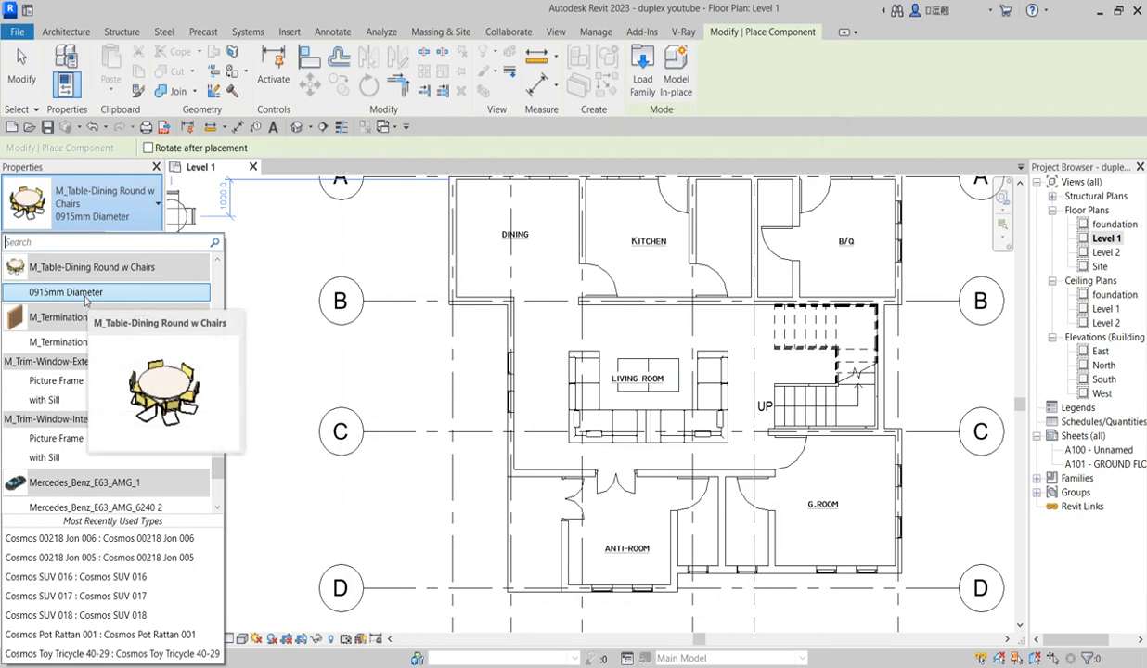
{"action": "left_click", "coordinate": [85, 295]}
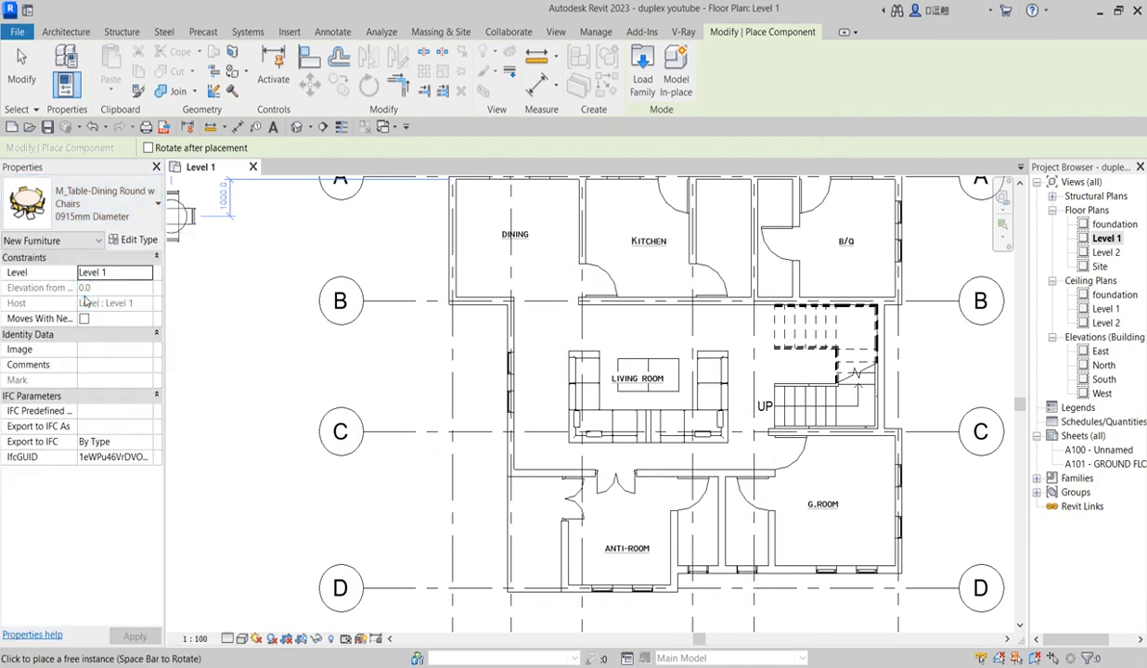
- Set the number of chairs in the round dining table's type properties to 6
{"action": "left_click", "coordinate": [137, 240]}
{"action": "left_click", "coordinate": [604, 323]}
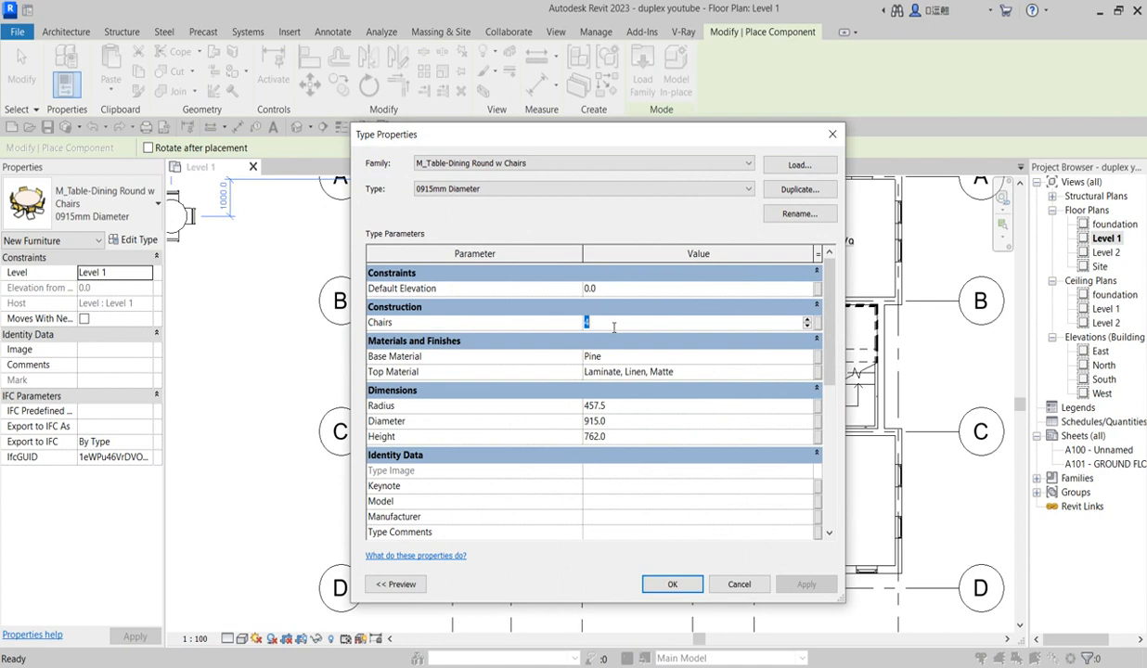
{"action": "left_click", "coordinate": [673, 585]}
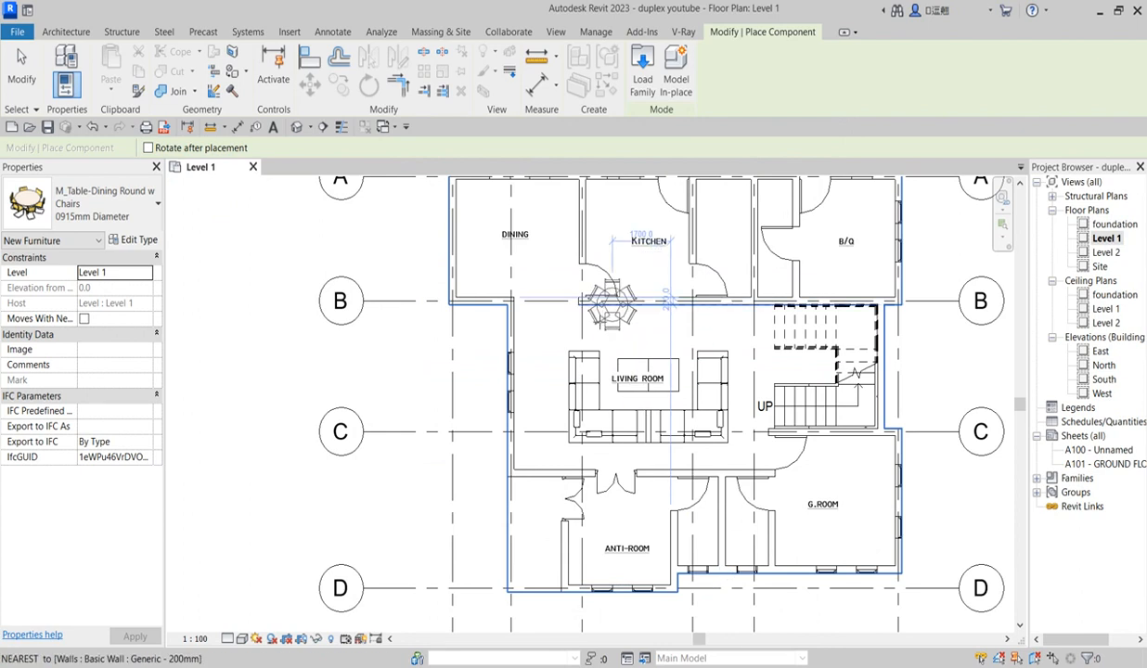
- Enlarge the round dining table type by raising its Diameter parameter
{"action": "scroll", "coordinate": [612, 408], "scroll_direction": "down", "scroll_amount": 1}
{"action": "scroll", "coordinate": [529, 255], "scroll_direction": "up", "scroll_amount": 2}
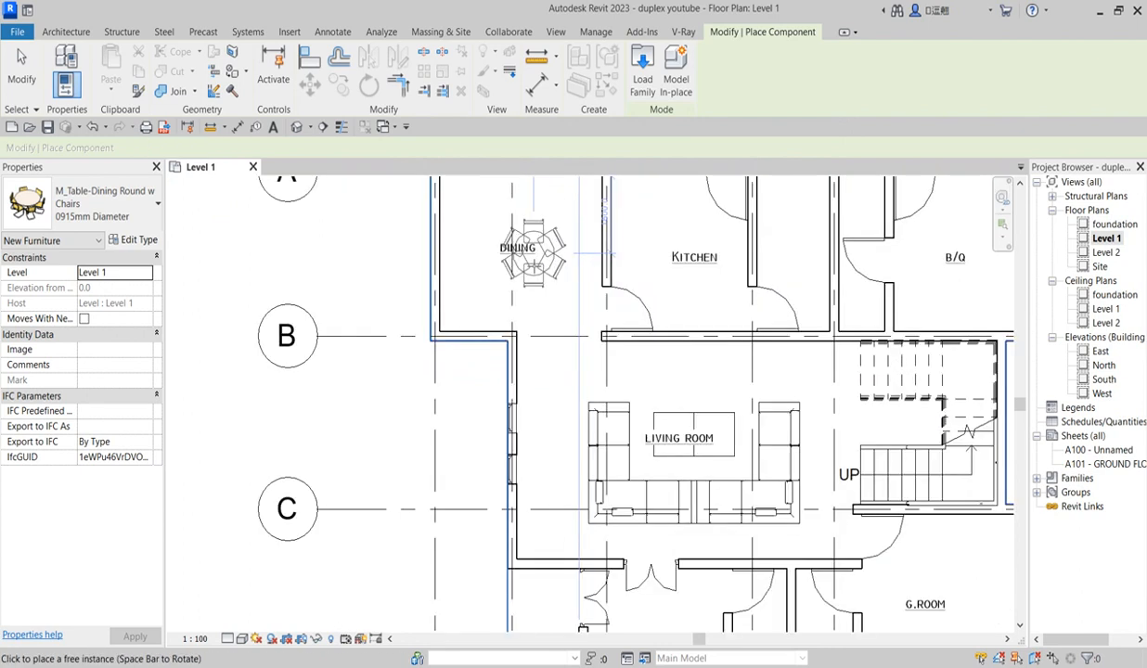
{"action": "left_click", "coordinate": [132, 240]}
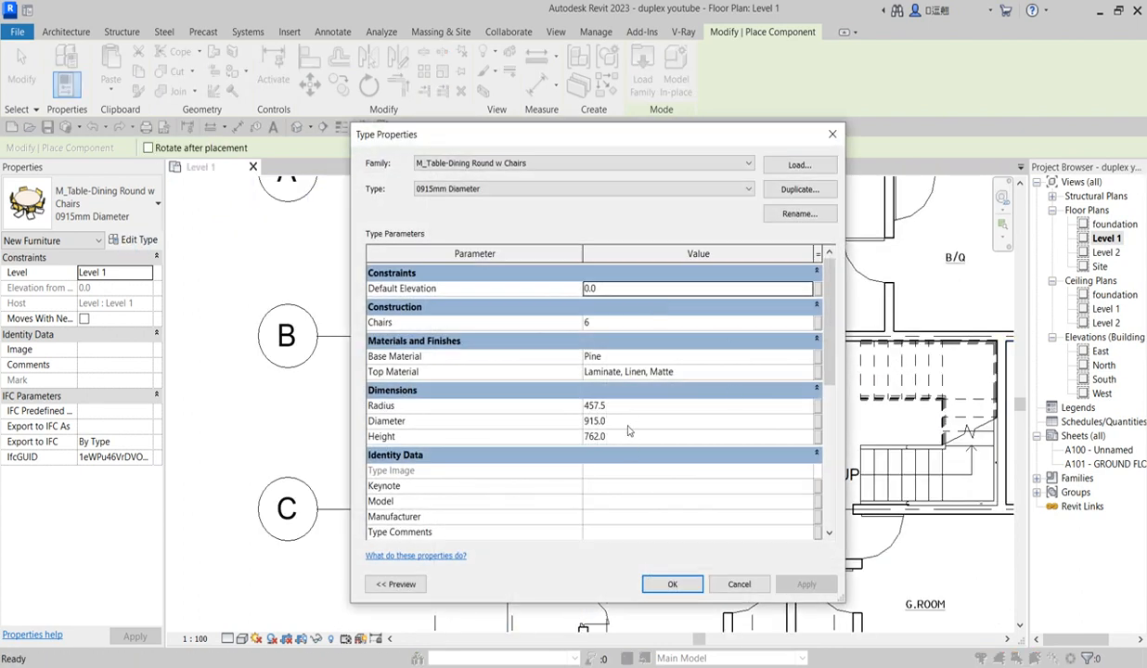
{"action": "left_click", "coordinate": [620, 423]}
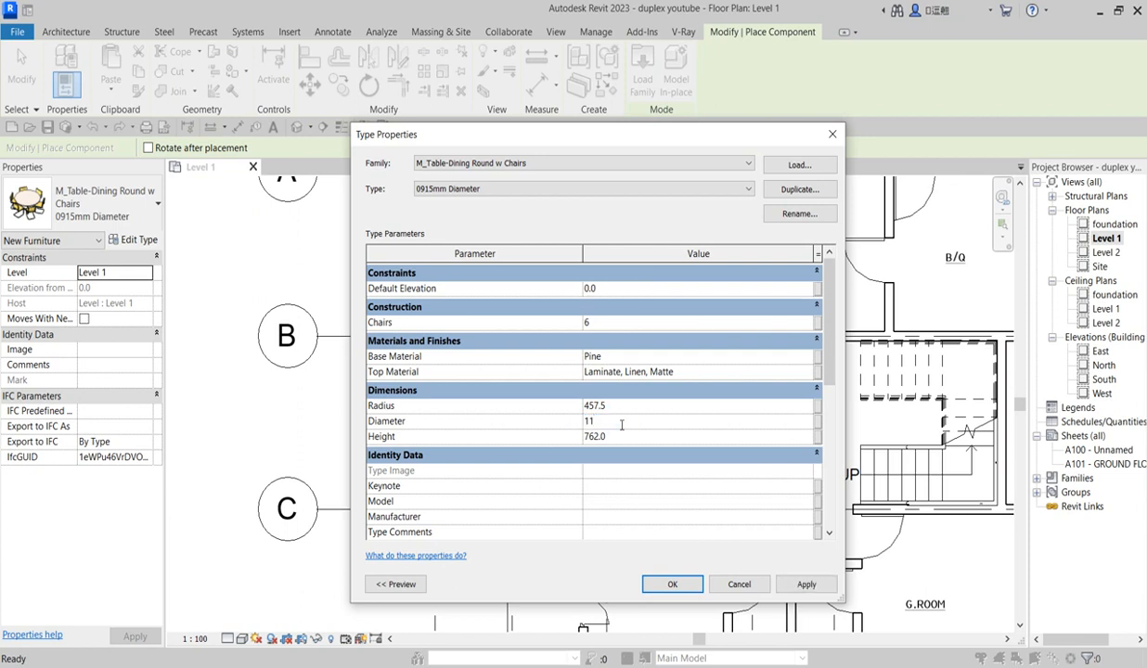
{"action": "left_click", "coordinate": [683, 583]}
- Place one round dining table with chairs at the DINING label in the dining room and end component placement
{"action": "scroll", "coordinate": [557, 269], "scroll_direction": "down", "scroll_amount": 1}
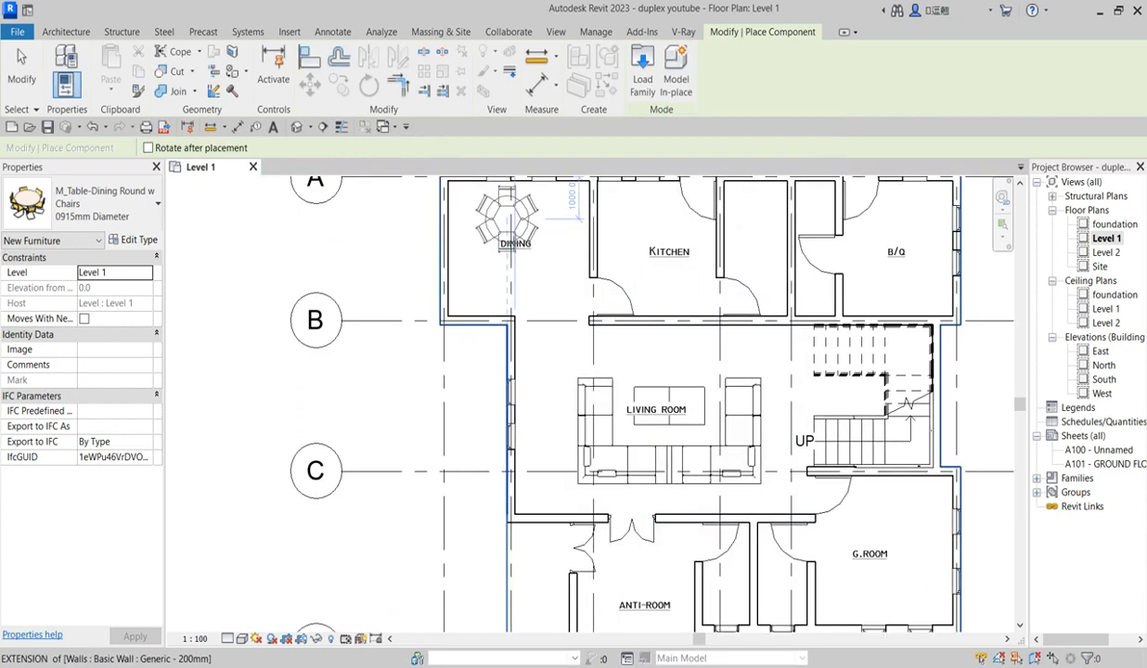
{"action": "scroll", "coordinate": [518, 249], "scroll_direction": "up", "scroll_amount": 2}
{"action": "scroll", "coordinate": [518, 248], "scroll_direction": "up", "scroll_amount": 2}
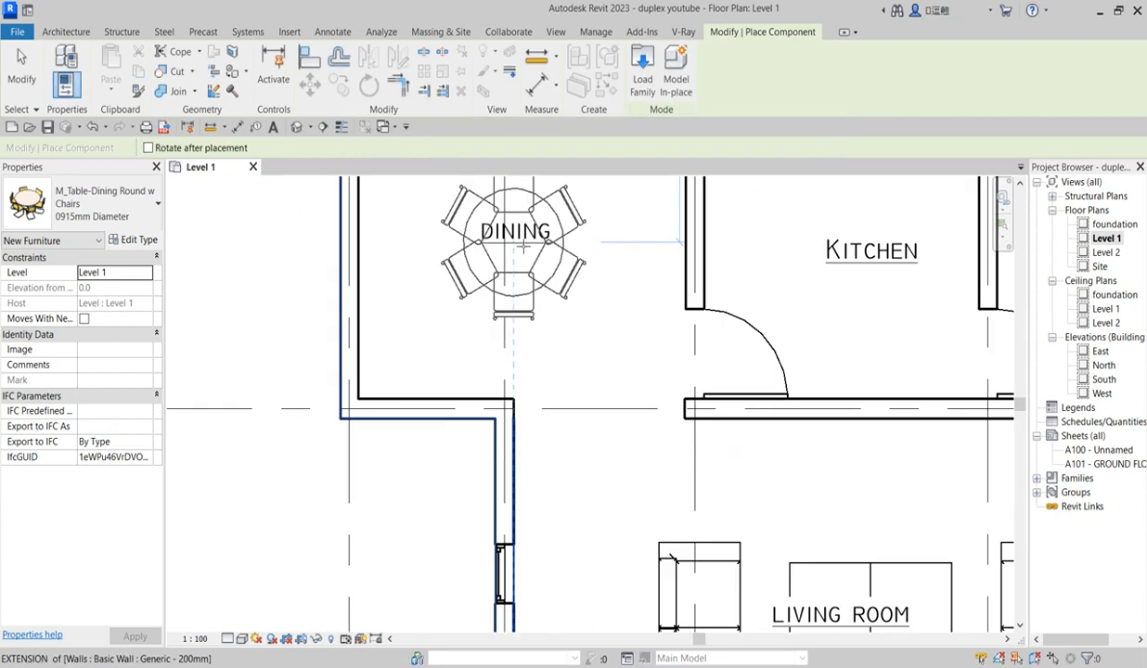
{"action": "left_click", "coordinate": [516, 244]}
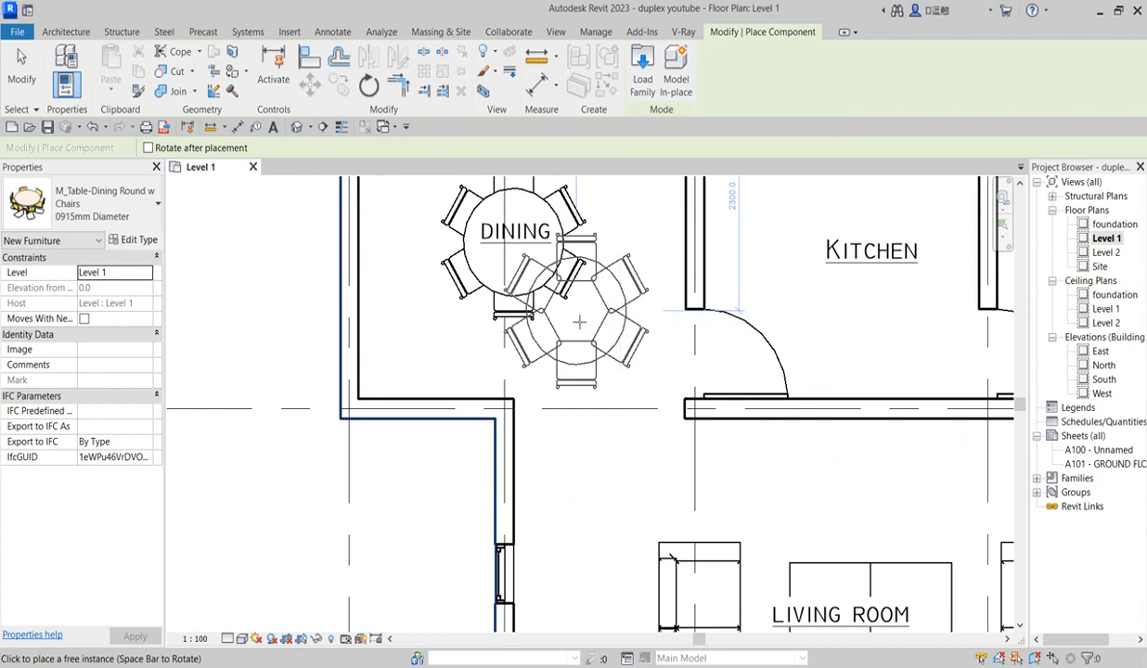
{"action": "key", "text": "Escape"}
- Move the DINING text note slightly down so it sits centrally on the round table
{"action": "scroll", "coordinate": [511, 261], "scroll_direction": "up", "scroll_amount": 2}
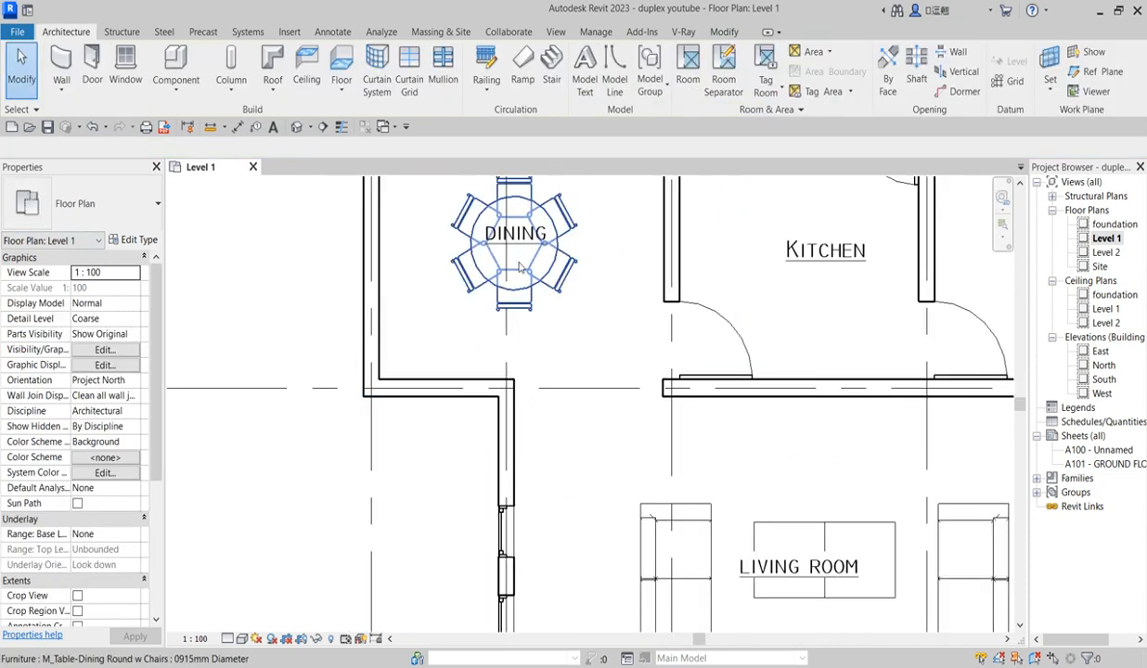
{"action": "scroll", "coordinate": [512, 261], "scroll_direction": "up", "scroll_amount": 2}
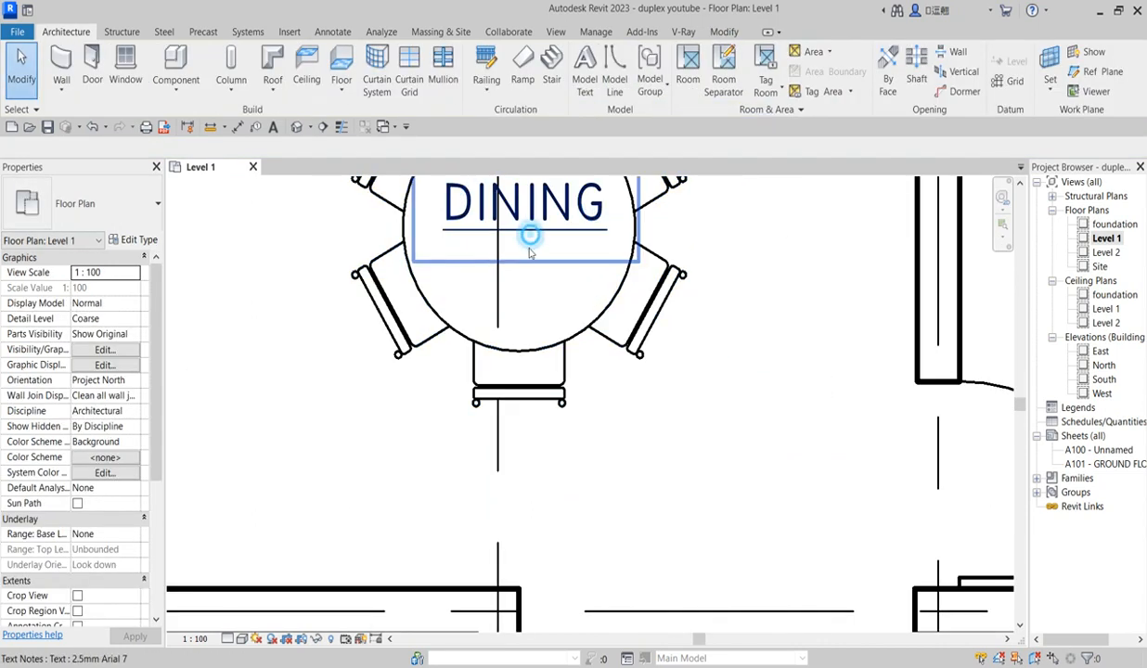
{"action": "left_click", "coordinate": [530, 237]}
{"action": "scroll", "coordinate": [530, 238], "scroll_direction": "down", "scroll_amount": 2}
{"action": "left_click_drag", "start_coordinate": [473, 239], "coordinate": [472, 261]}
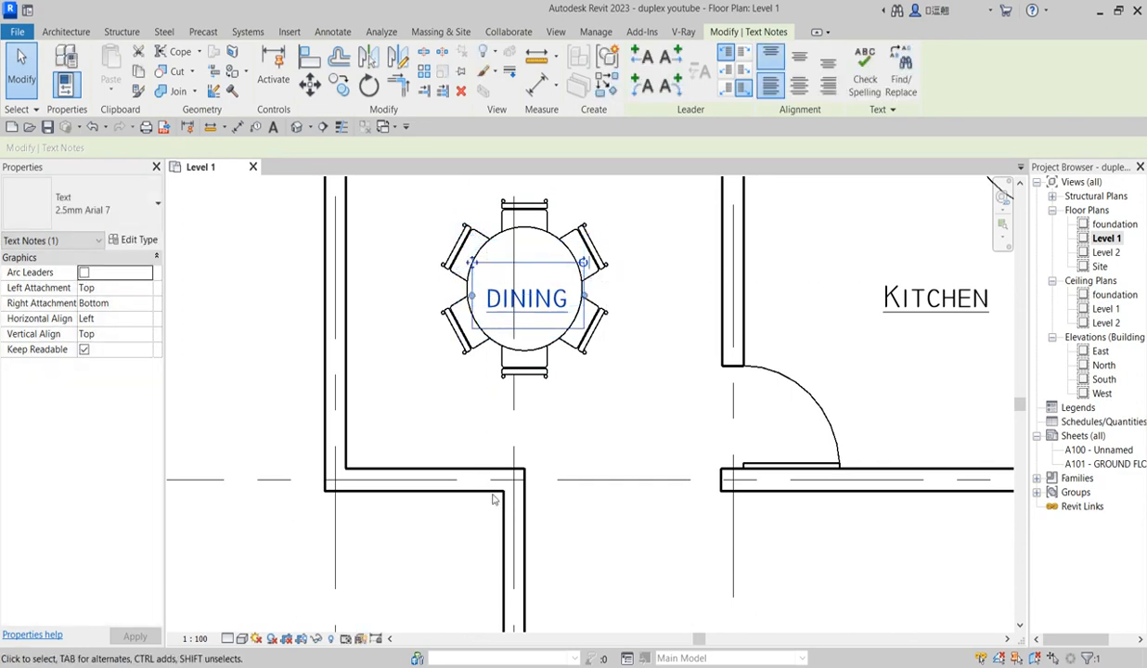
- Start placing a component and look through the loaded component types for further furniture and fittings
{"action": "scroll", "coordinate": [566, 418], "scroll_direction": "down", "scroll_amount": 3}
{"action": "scroll", "coordinate": [601, 384], "scroll_direction": "up", "scroll_amount": 2}
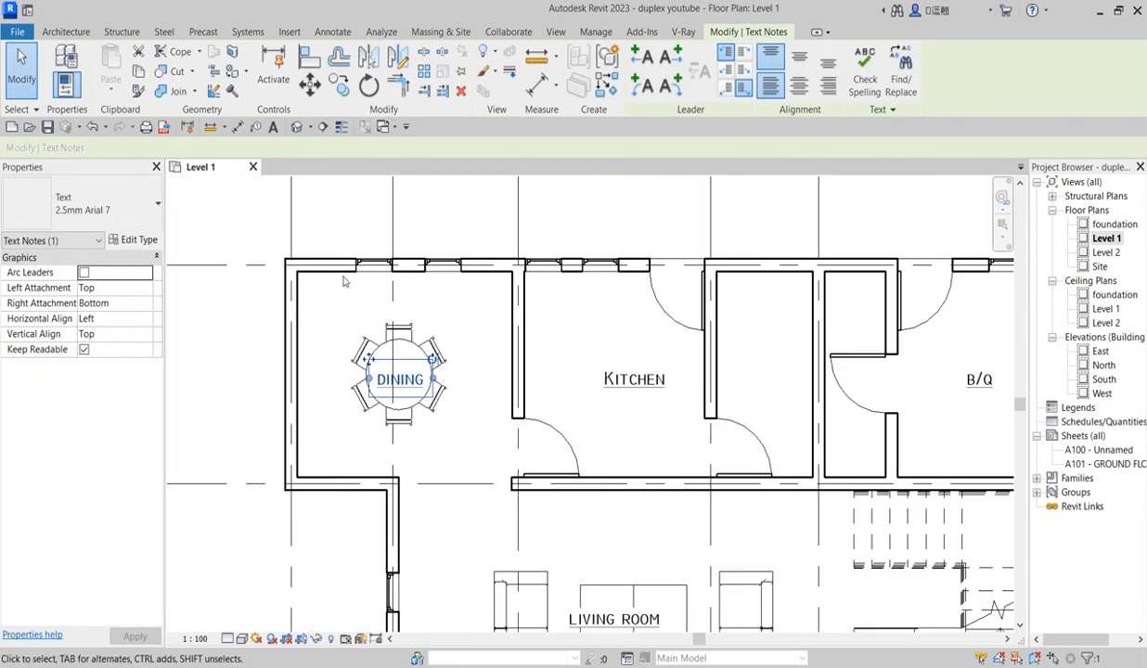
{"action": "left_click", "coordinate": [66, 31]}
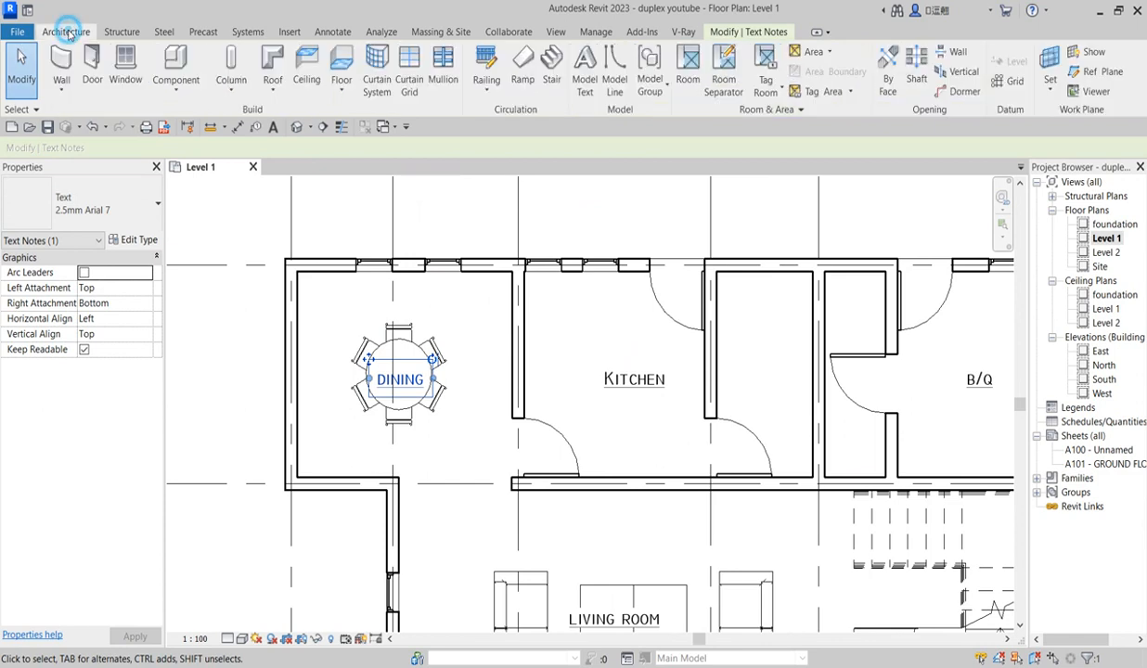
{"action": "left_click", "coordinate": [173, 73]}
{"action": "left_click", "coordinate": [103, 203]}
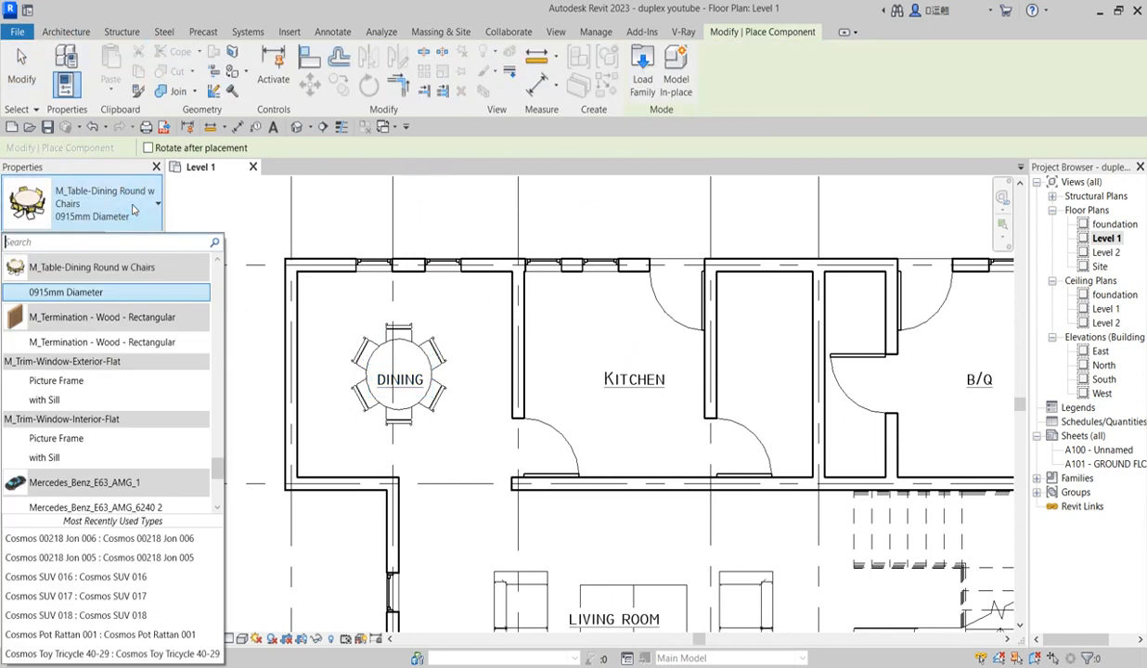
{"action": "left_click_drag", "start_coordinate": [216, 472], "coordinate": [191, 274]}
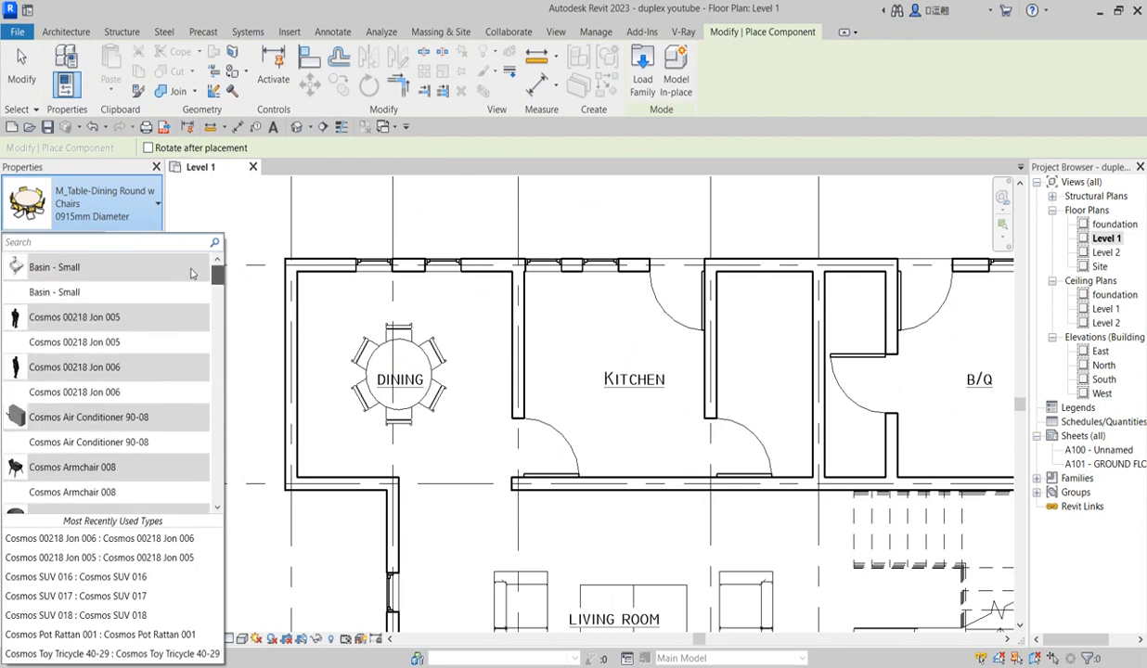
{"action": "left_click_drag", "start_coordinate": [216, 326], "coordinate": [223, 397]}
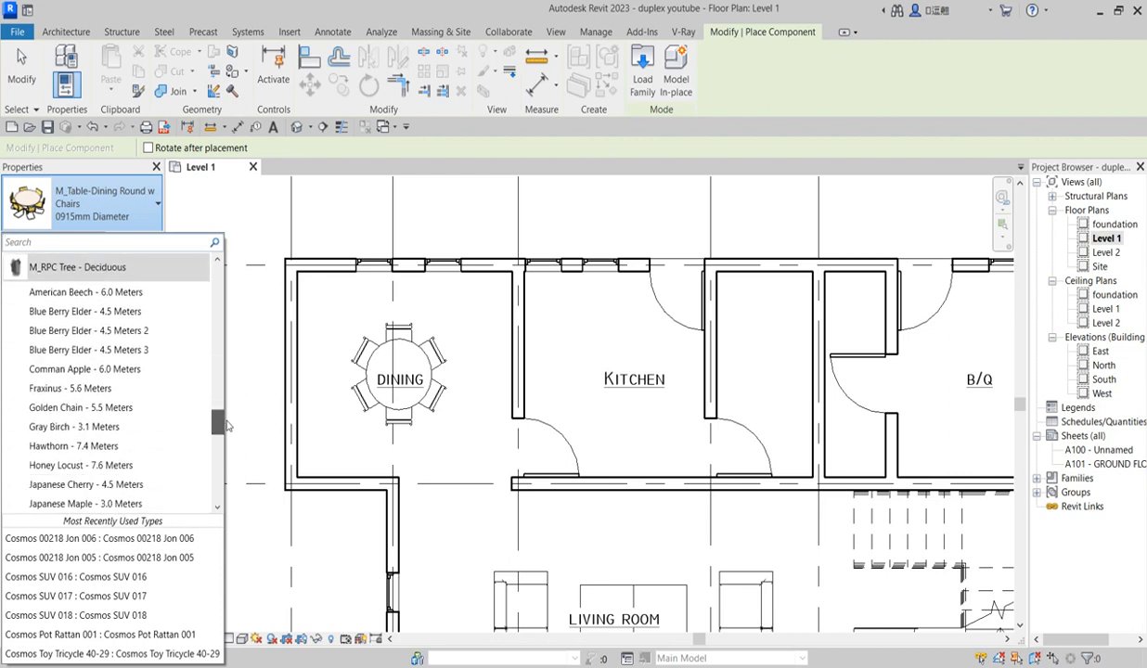
{"action": "left_click_drag", "start_coordinate": [245, 465], "coordinate": [247, 484]}
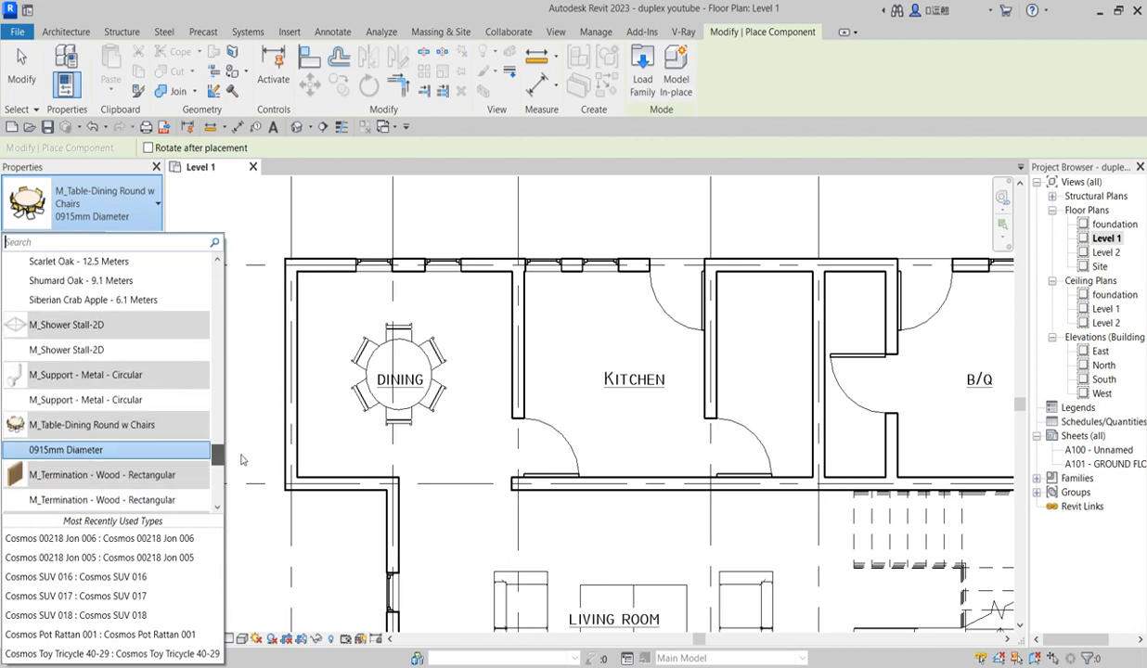
{"action": "left_click_drag", "start_coordinate": [237, 449], "coordinate": [229, 397]}
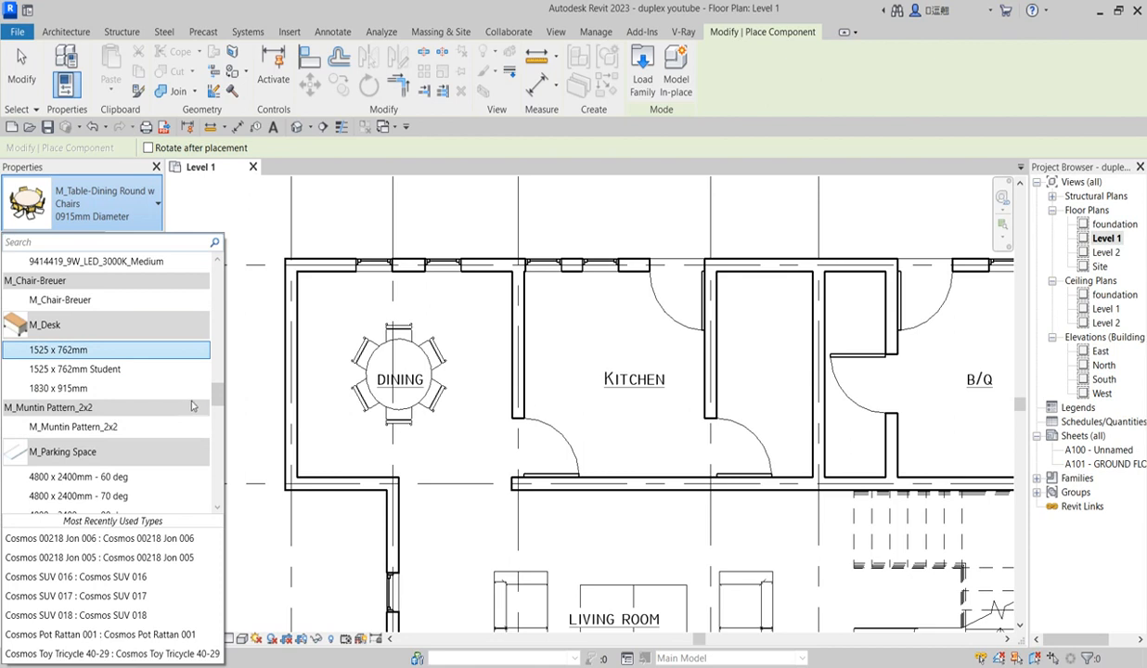
{"action": "left_click", "coordinate": [226, 401]}
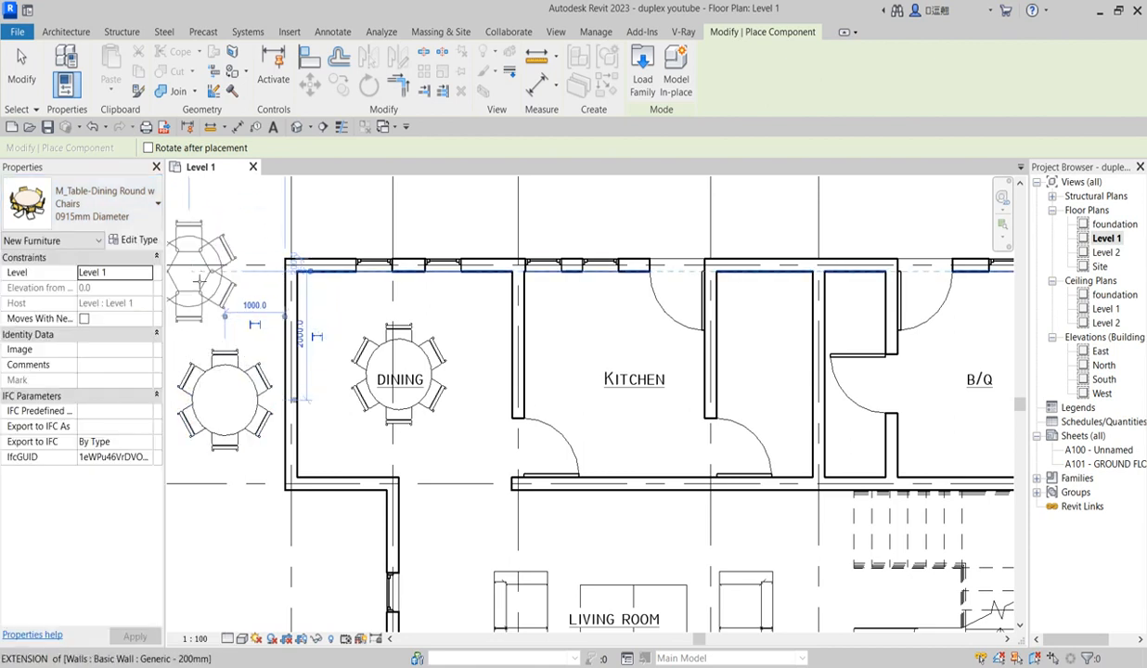
{"action": "right_click", "coordinate": [194, 276]}
{"action": "left_click", "coordinate": [238, 292]}
{"action": "left_click", "coordinate": [226, 367]}
{"action": "right_click", "coordinate": [225, 367]}
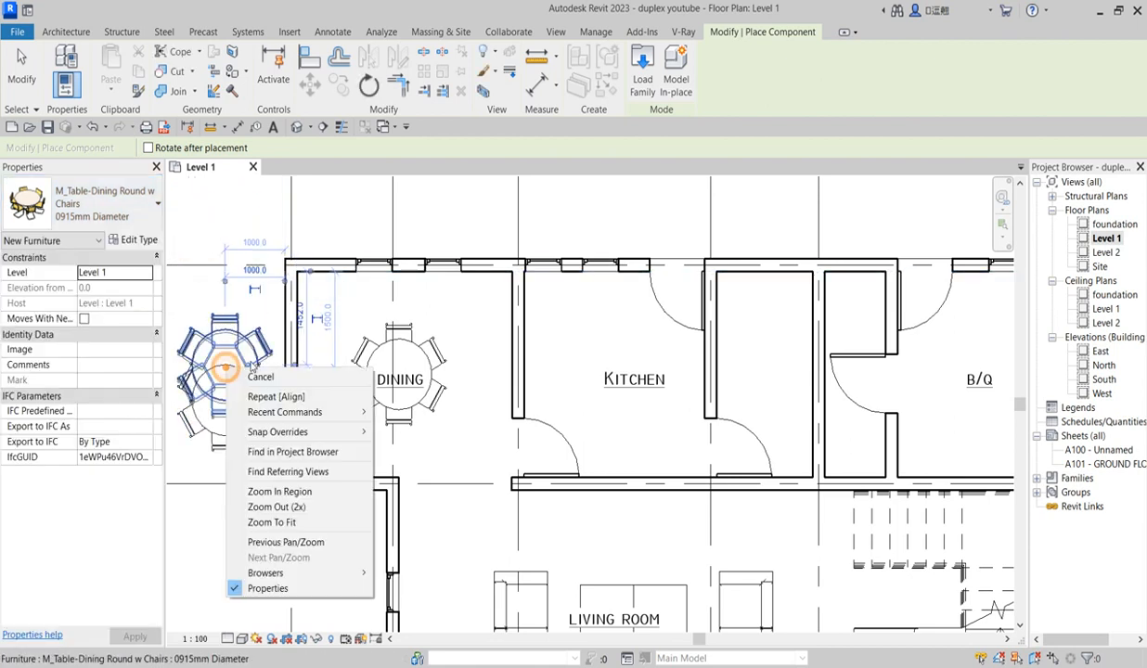
{"action": "left_click", "coordinate": [261, 378]}
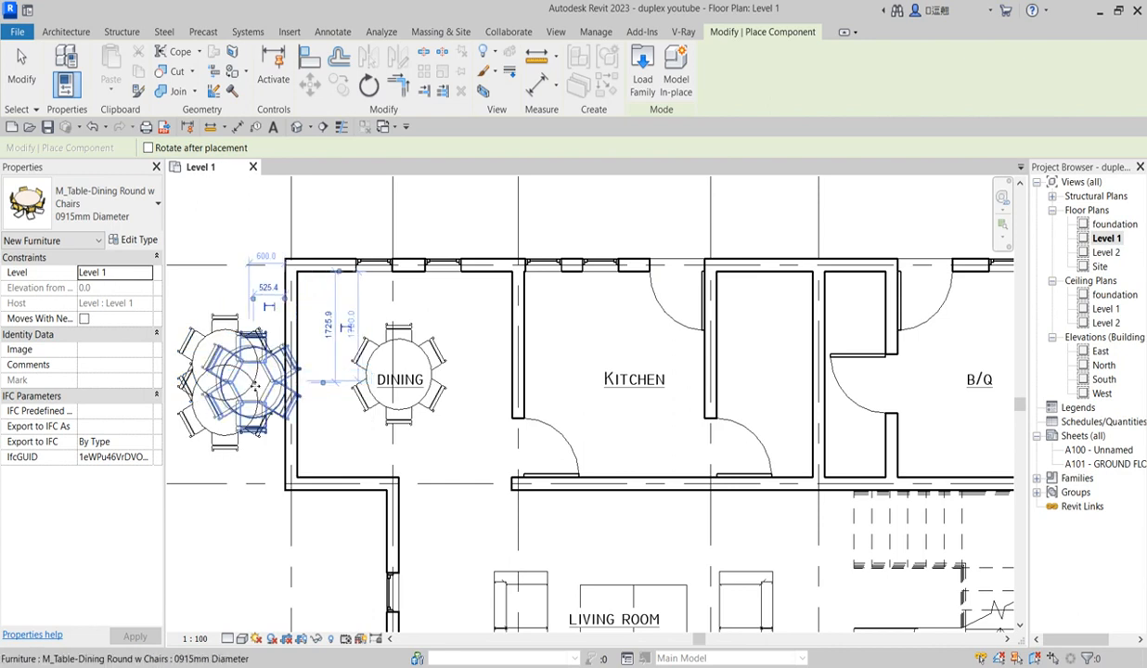
{"action": "right_click", "coordinate": [228, 368]}
{"action": "left_click", "coordinate": [243, 379]}
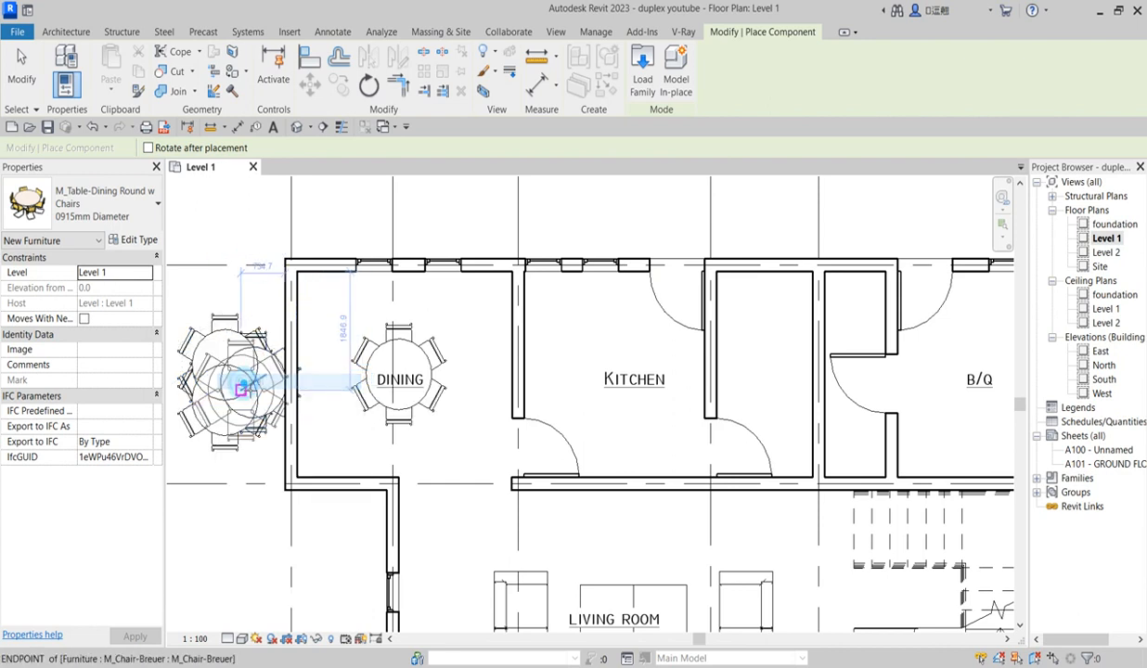
{"action": "right_click", "coordinate": [240, 366]}
{"action": "left_click", "coordinate": [289, 378]}
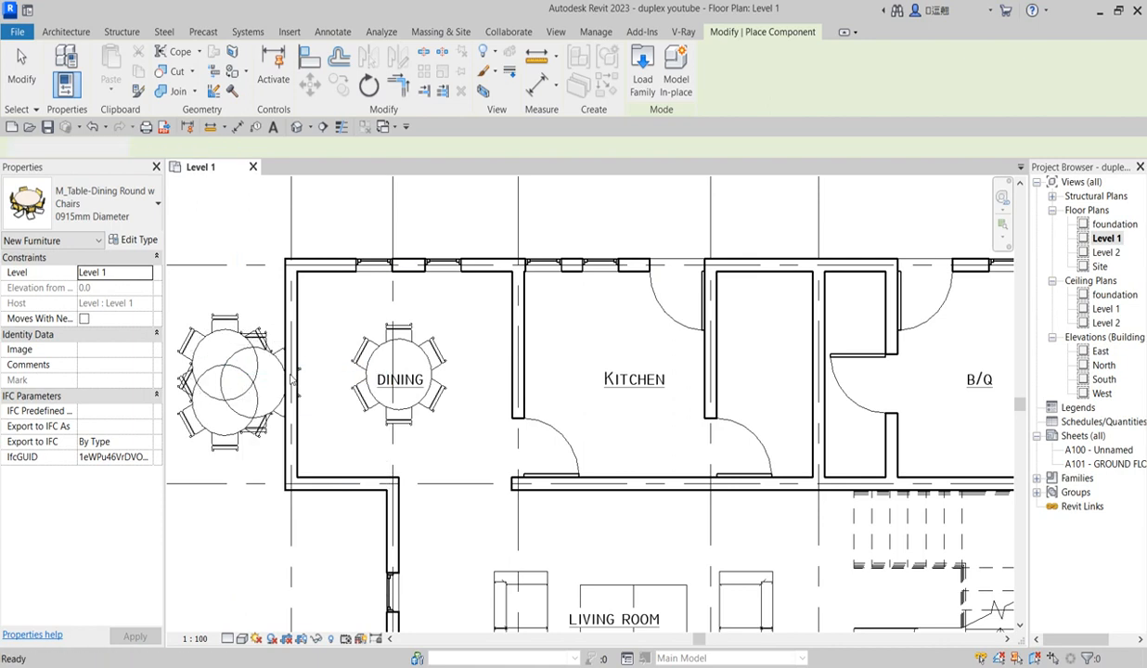
{"action": "key", "text": "Escape"}
- Delete the overlapping round dining tables that lie outside the dining room's outer wall near grid 1
{"action": "scroll", "coordinate": [270, 337], "scroll_direction": "down", "scroll_amount": 3}
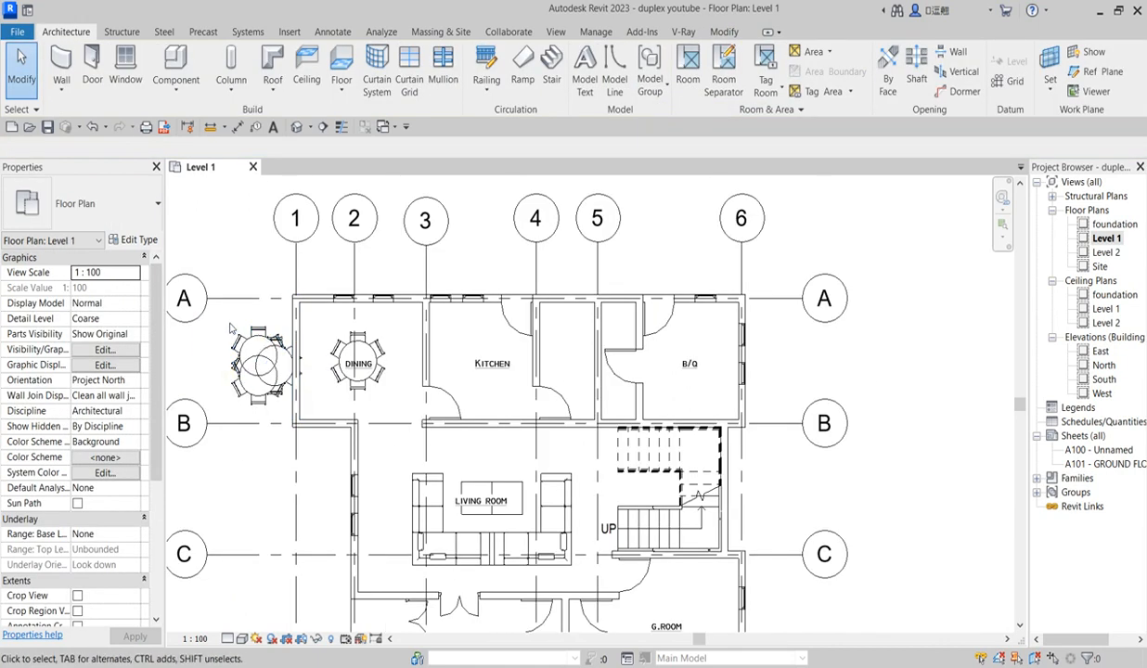
{"action": "left_click_drag", "start_coordinate": [199, 312], "coordinate": [320, 425]}
{"action": "key", "text": "Delete"}
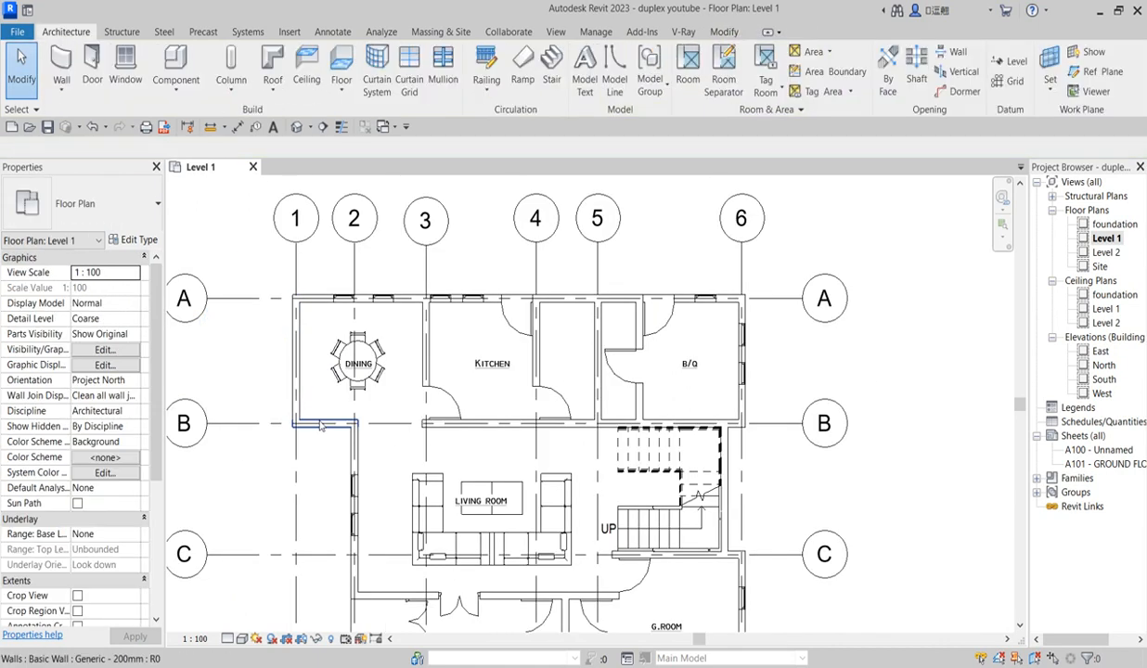
- Examine the whole list of loaded component types from start to end for items suited to the remaining rooms, leaving without placing anything
{"action": "scroll", "coordinate": [365, 290], "scroll_direction": "up", "scroll_amount": 2}
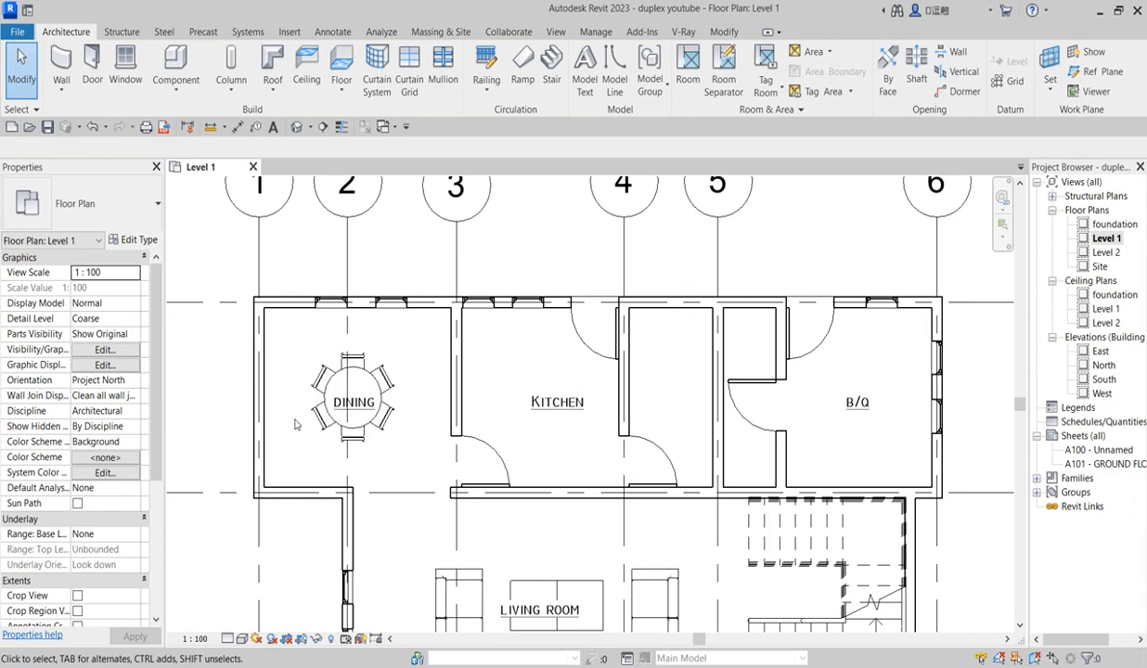
{"action": "left_click", "coordinate": [174, 75]}
{"action": "left_click", "coordinate": [121, 212]}
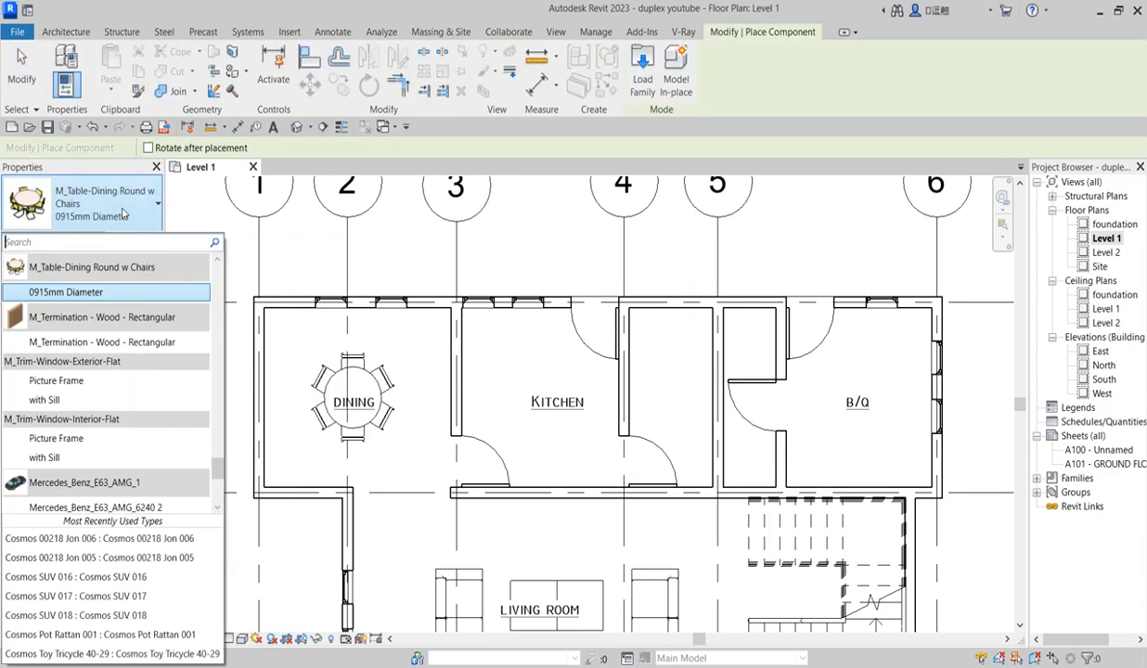
{"action": "scroll", "coordinate": [117, 357], "scroll_direction": "up", "scroll_amount": 5}
{"action": "scroll", "coordinate": [117, 357], "scroll_direction": "up", "scroll_amount": 10}
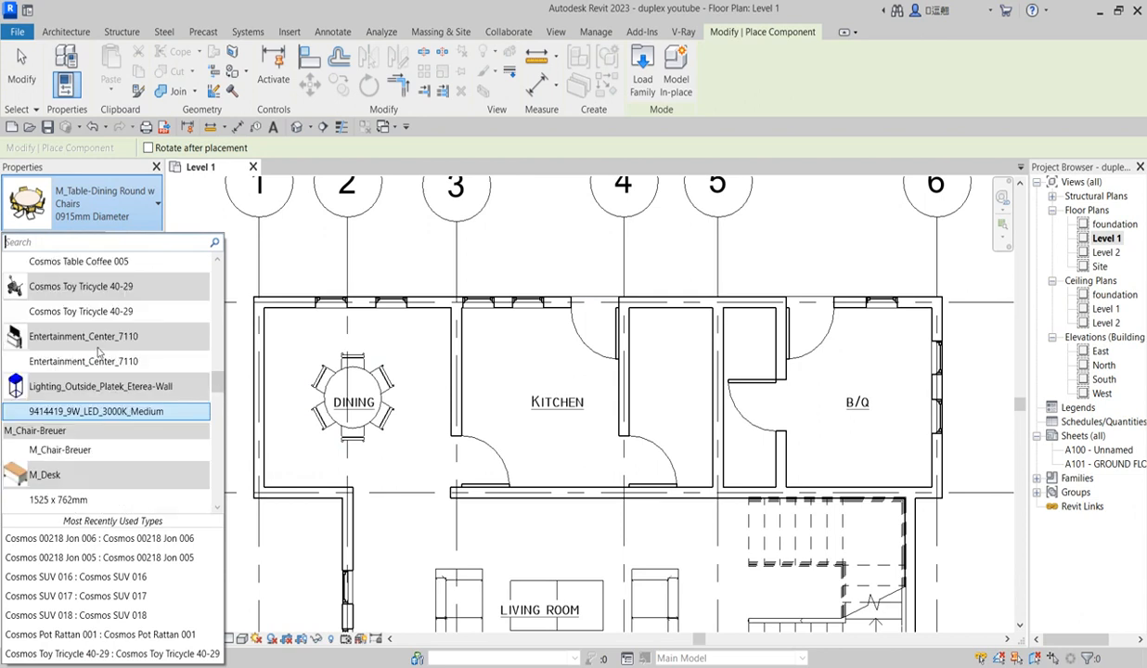
{"action": "scroll", "coordinate": [97, 358], "scroll_direction": "up", "scroll_amount": 6}
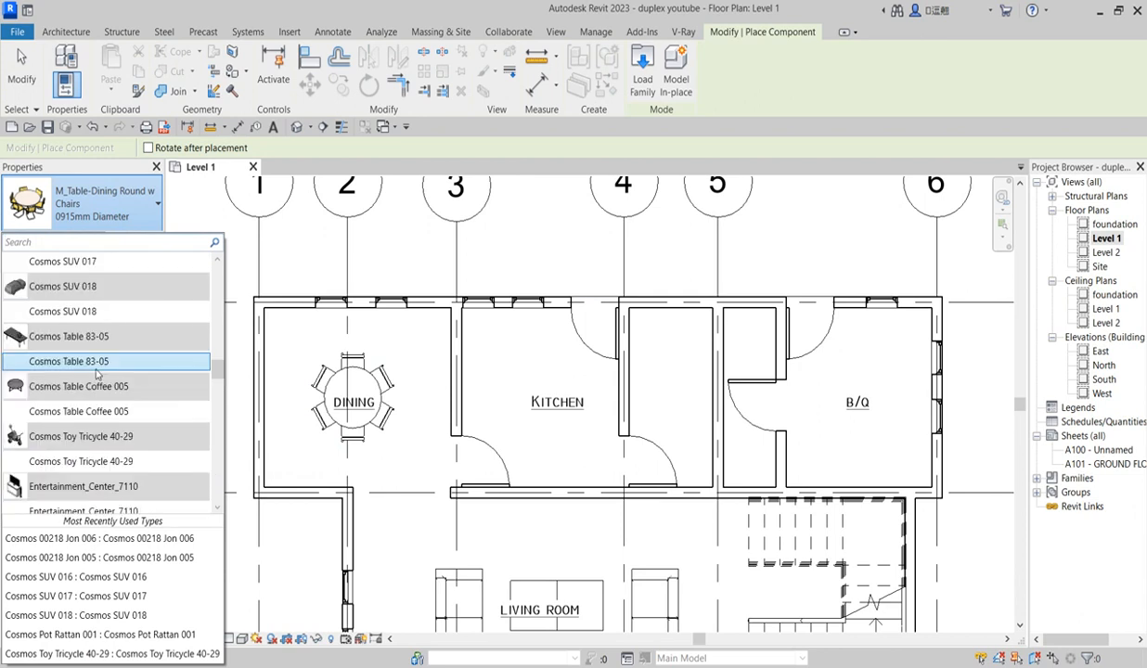
{"action": "scroll", "coordinate": [98, 373], "scroll_direction": "up", "scroll_amount": 6}
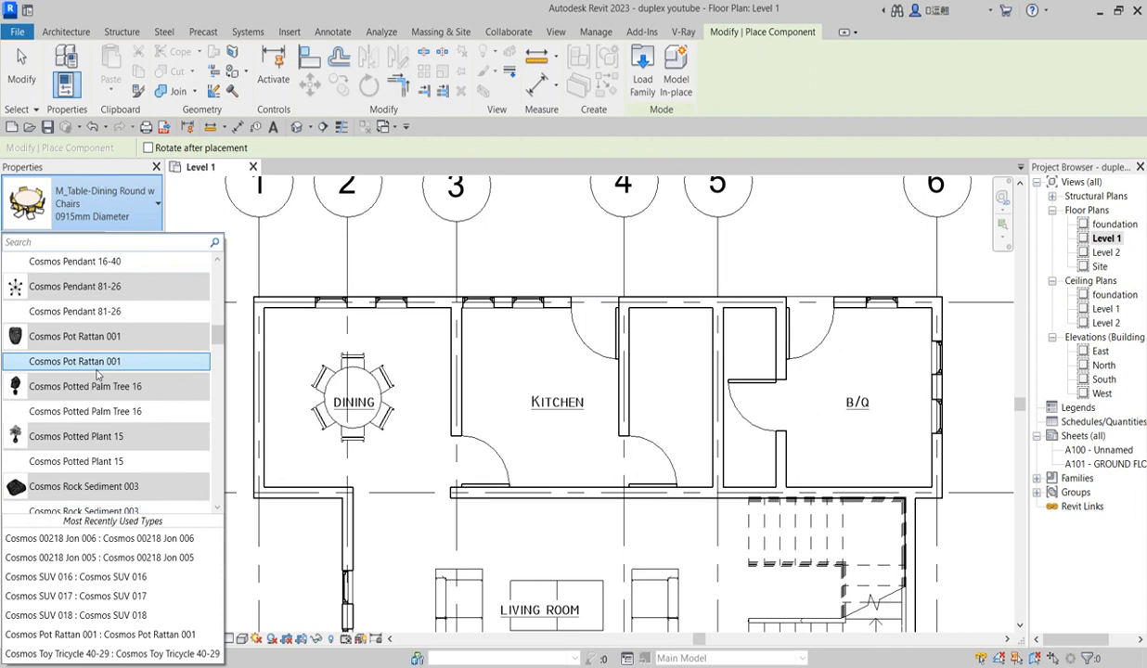
{"action": "scroll", "coordinate": [98, 373], "scroll_direction": "up", "scroll_amount": 8}
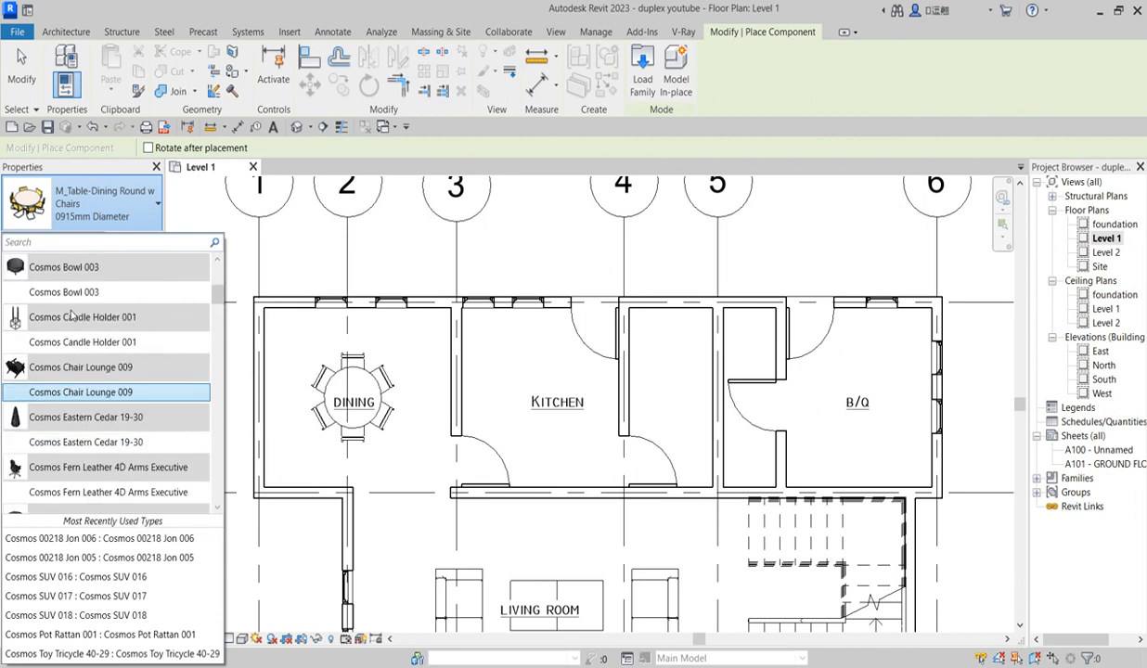
{"action": "scroll", "coordinate": [90, 346], "scroll_direction": "up", "scroll_amount": 2}
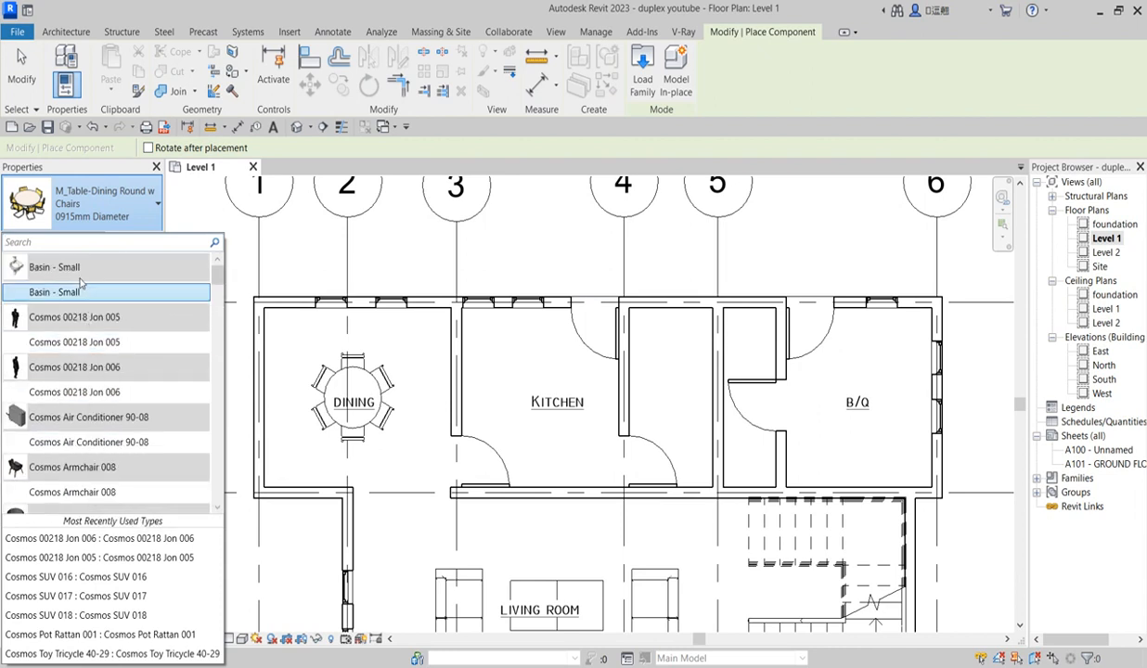
{"action": "scroll", "coordinate": [77, 295], "scroll_direction": "down", "scroll_amount": 8}
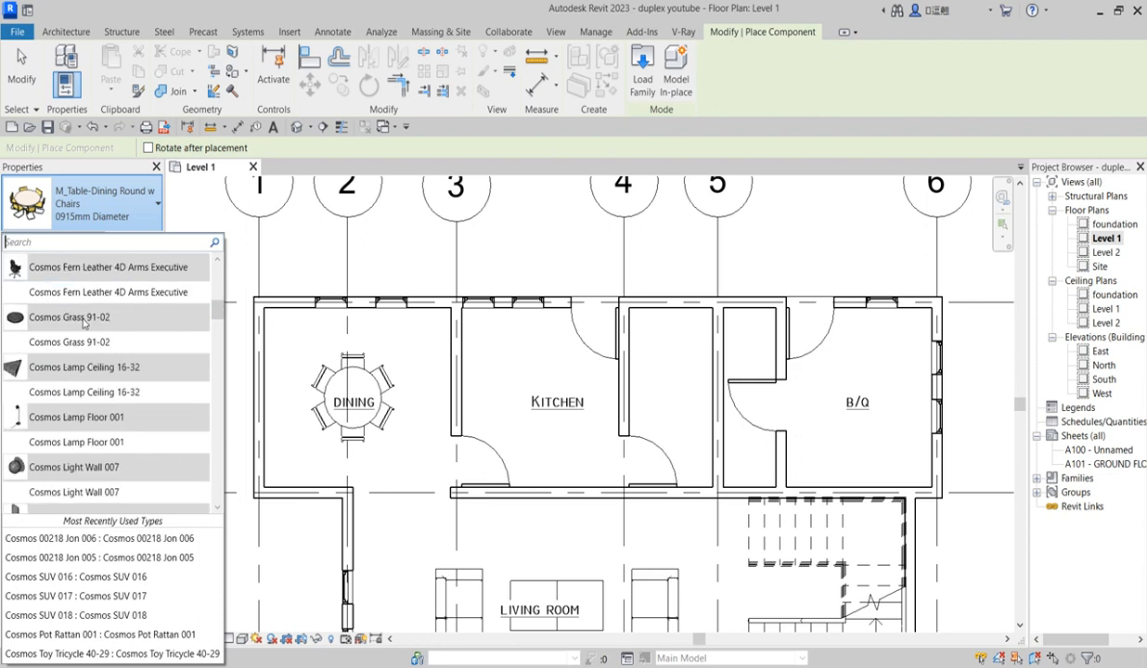
{"action": "scroll", "coordinate": [87, 330], "scroll_direction": "down", "scroll_amount": 6}
{"action": "scroll", "coordinate": [86, 330], "scroll_direction": "up", "scroll_amount": 1}
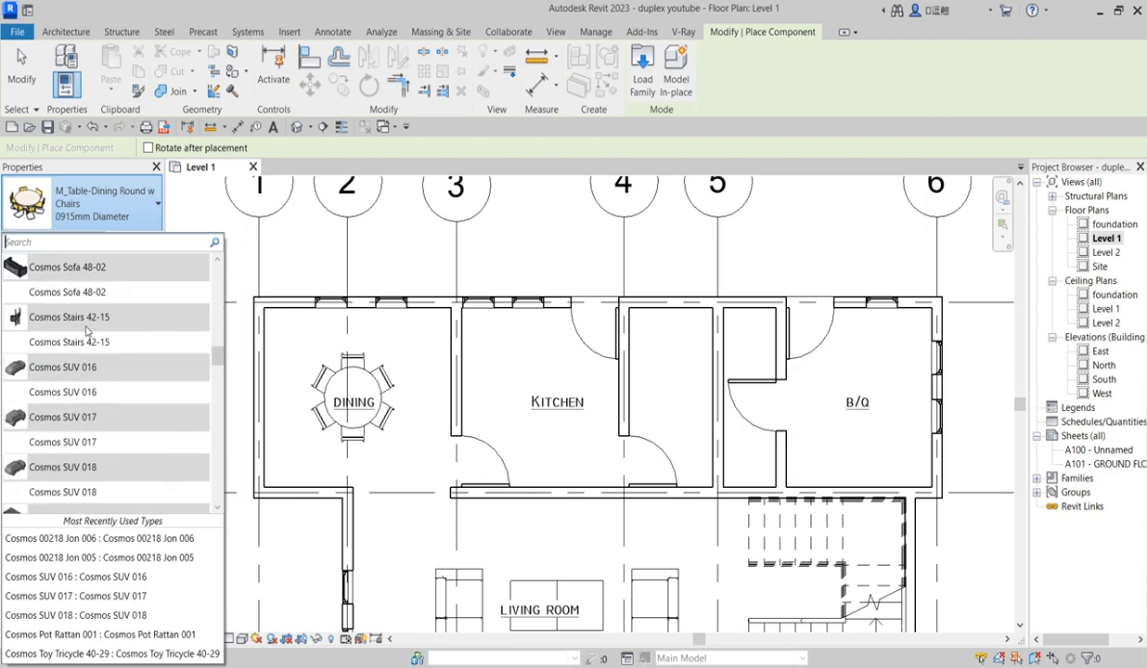
{"action": "scroll", "coordinate": [86, 330], "scroll_direction": "down", "scroll_amount": 10}
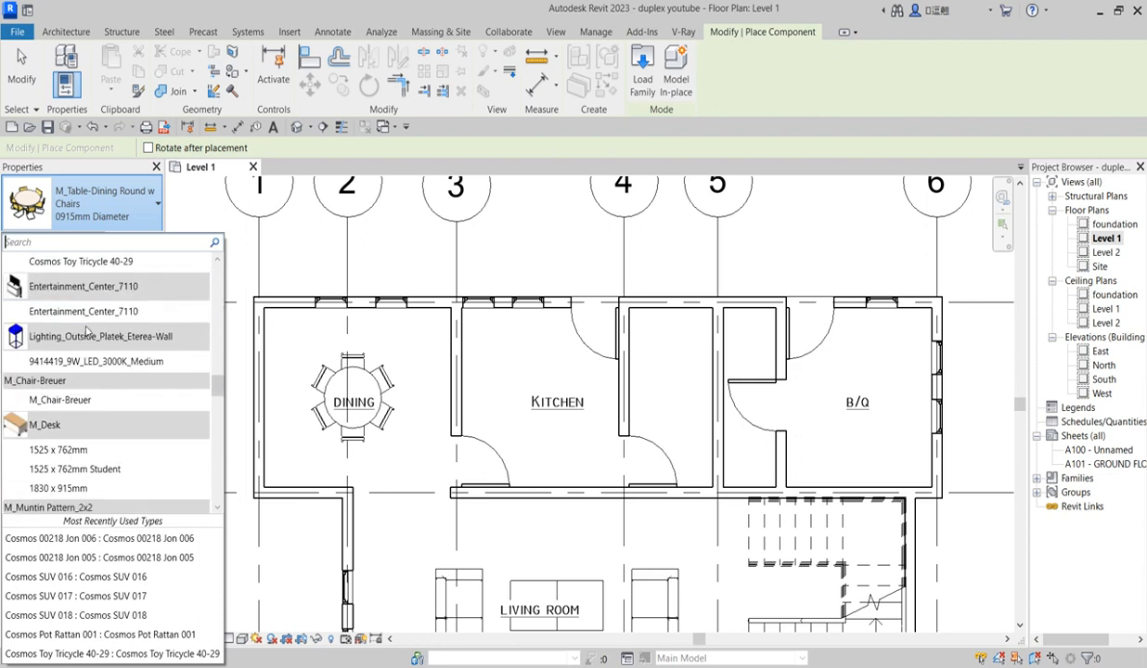
{"action": "scroll", "coordinate": [87, 332], "scroll_direction": "down", "scroll_amount": 12}
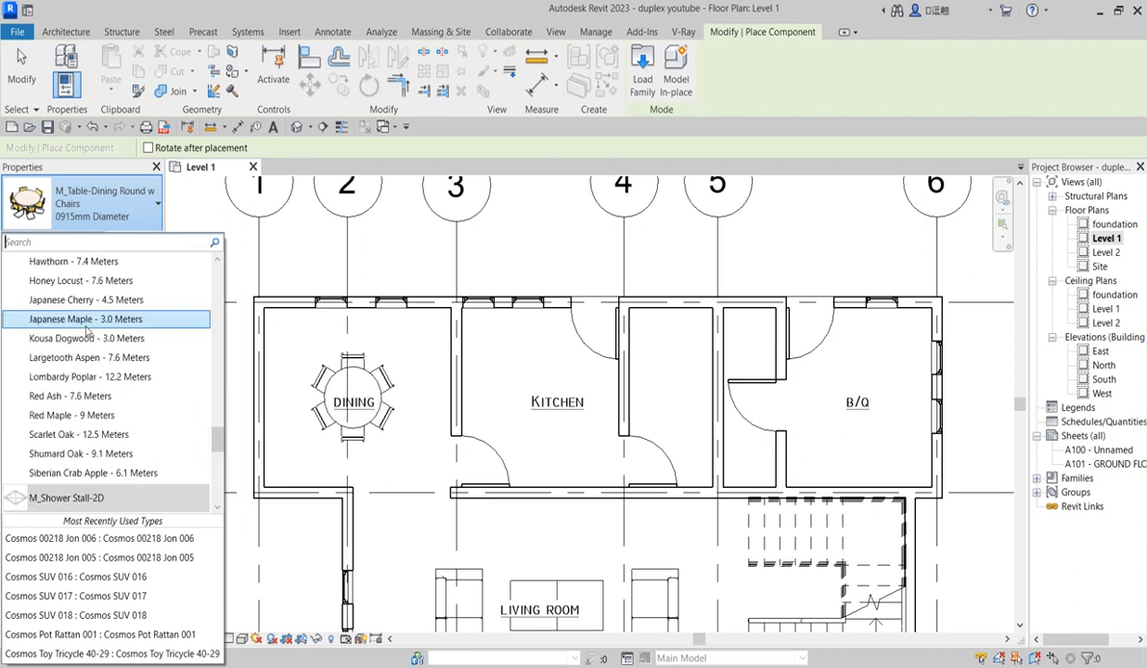
{"action": "scroll", "coordinate": [87, 332], "scroll_direction": "down", "scroll_amount": 5}
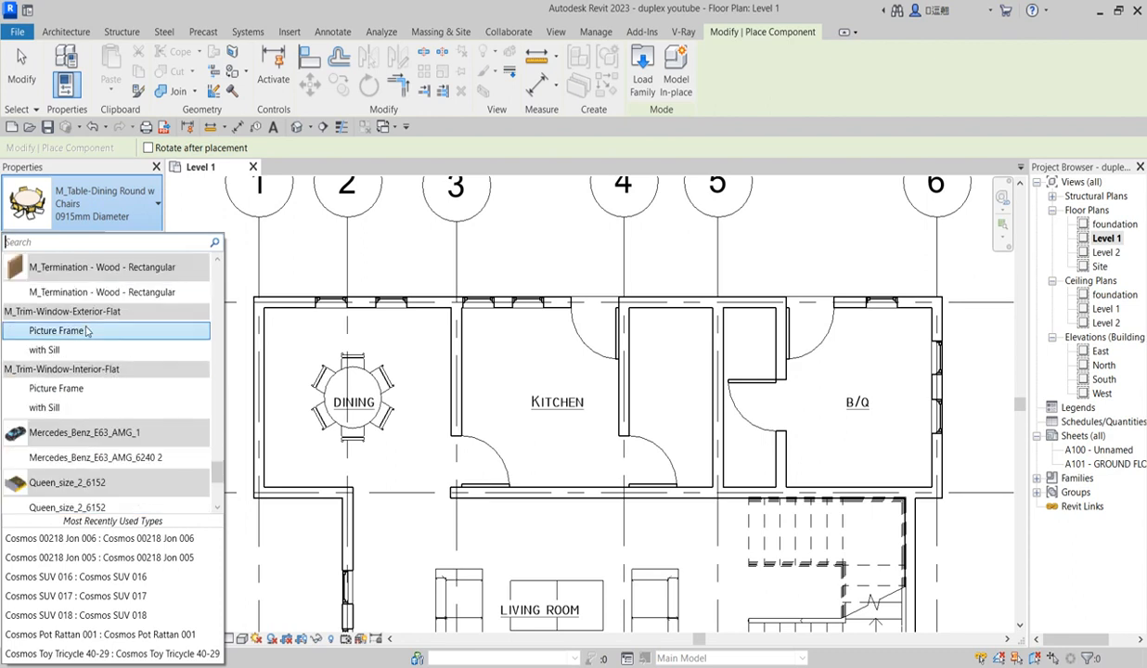
{"action": "scroll", "coordinate": [86, 334], "scroll_direction": "down", "scroll_amount": 3}
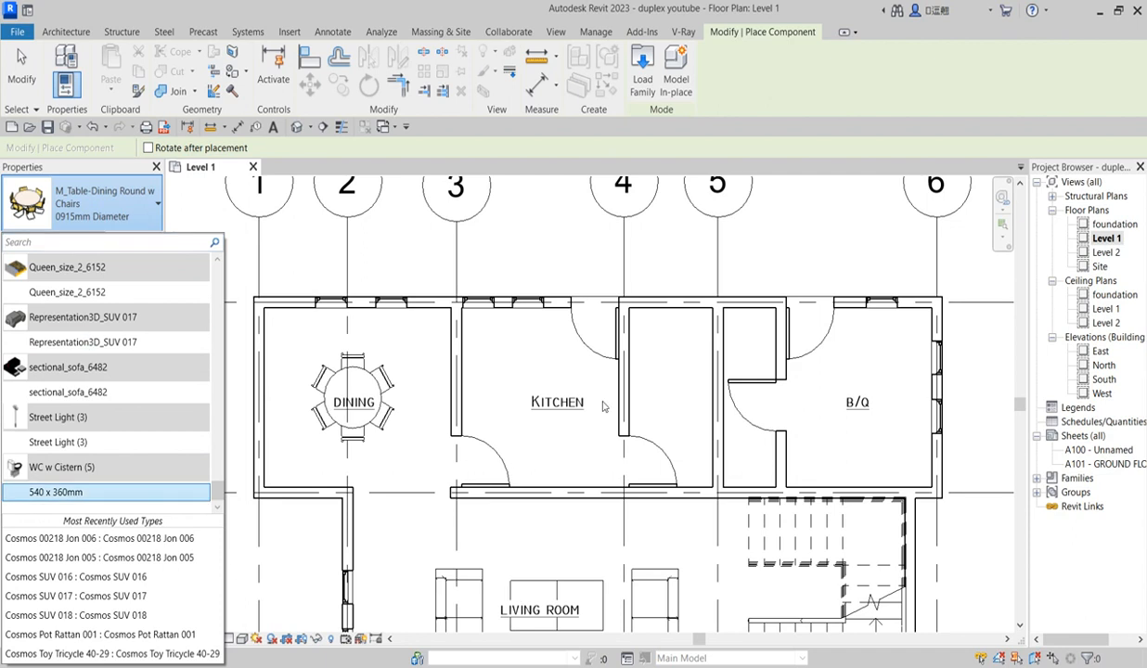
{"action": "left_click", "coordinate": [362, 380]}
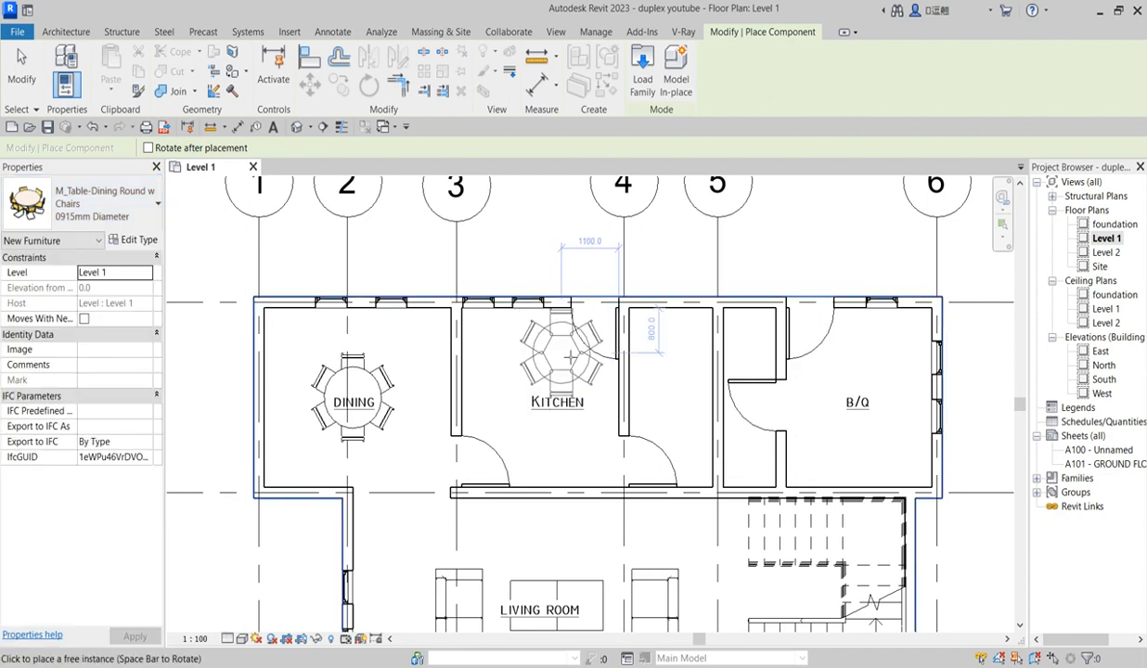
{"action": "key", "text": "Escape"}
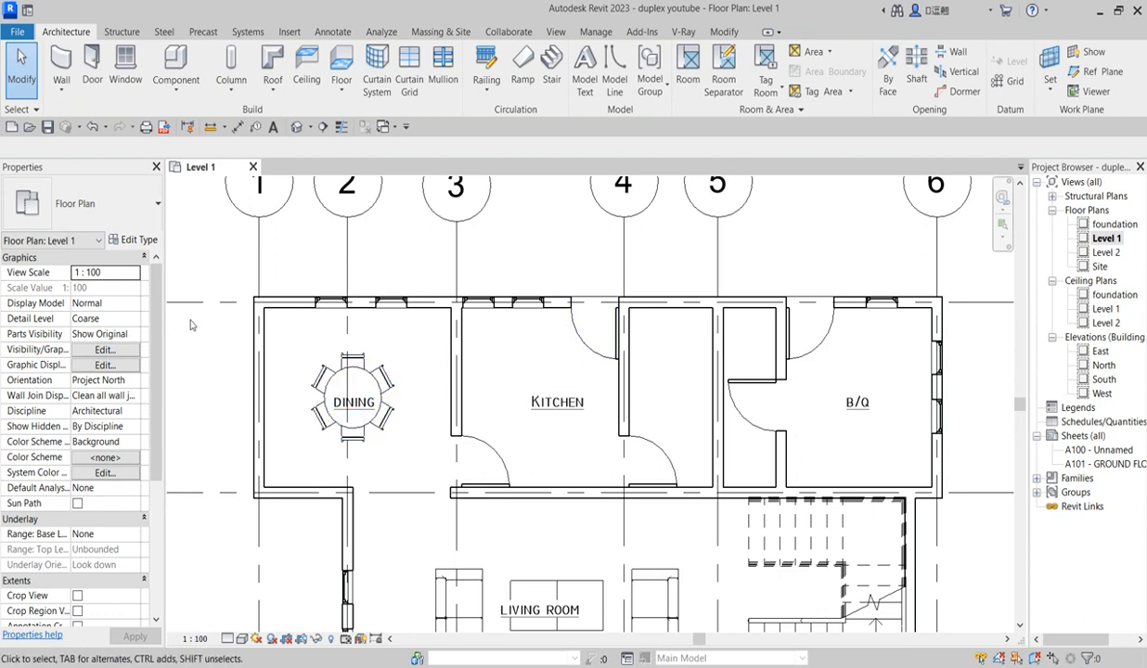
- Place a Basin - Small in the small room beside the ANTI-ROOM, turned with its back against the partition shared by the two small rooms
{"action": "scroll", "coordinate": [552, 329], "scroll_direction": "down", "scroll_amount": 3}
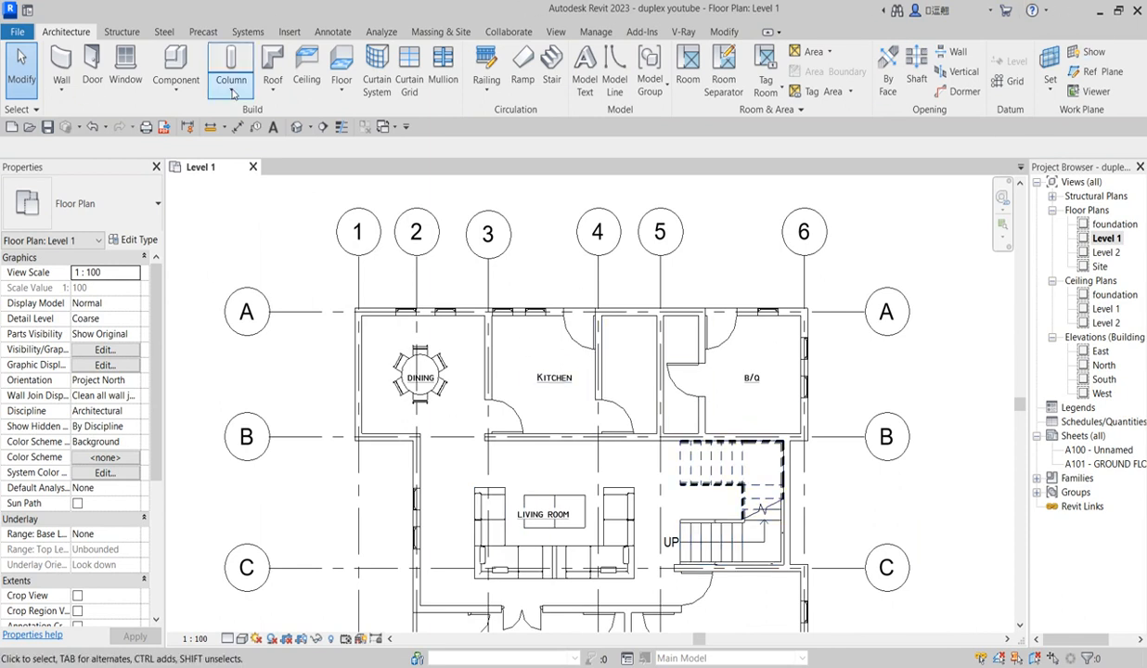
{"action": "left_click", "coordinate": [165, 69]}
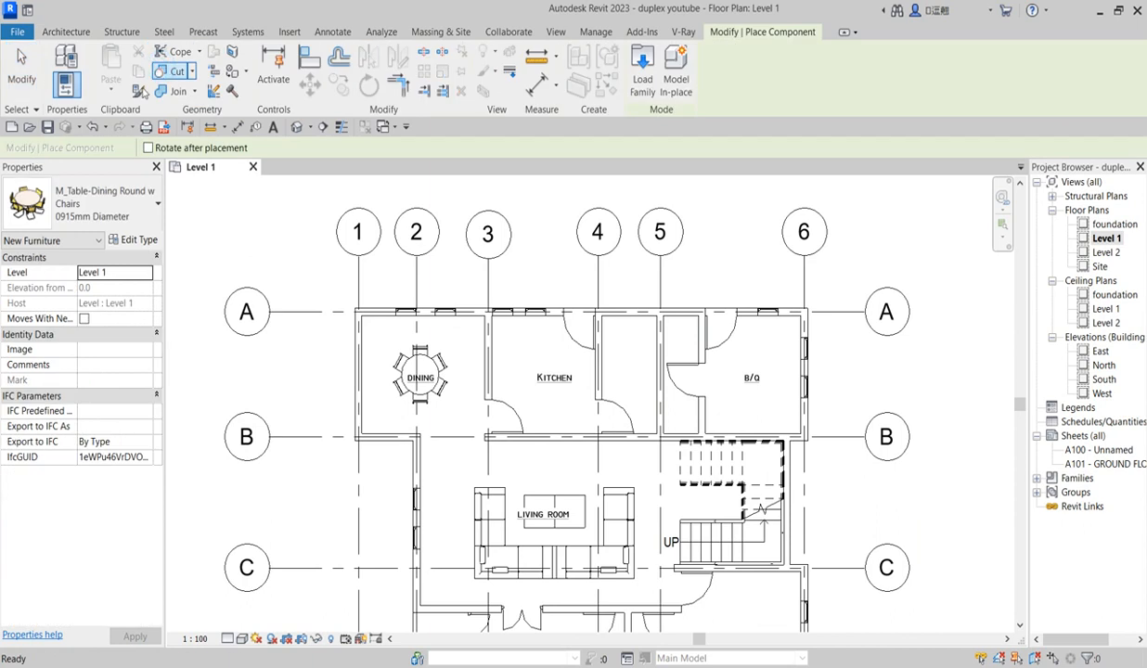
{"action": "left_click", "coordinate": [106, 204]}
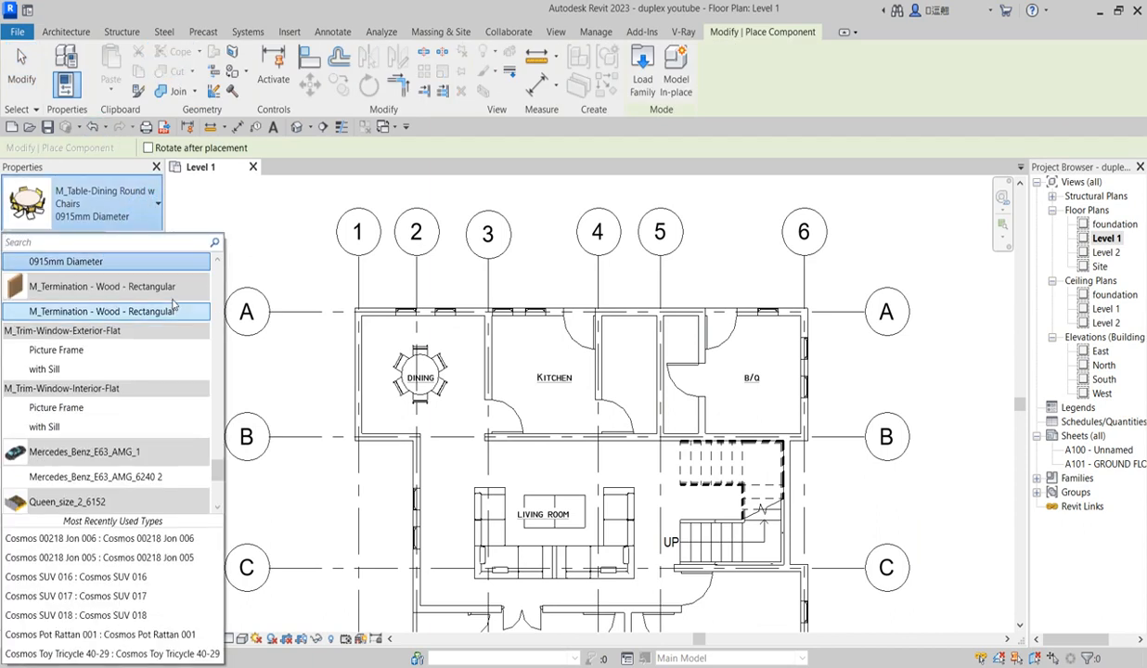
{"action": "scroll", "coordinate": [173, 302], "scroll_direction": "down", "scroll_amount": 10}
{"action": "scroll", "coordinate": [172, 303], "scroll_direction": "up", "scroll_amount": 5}
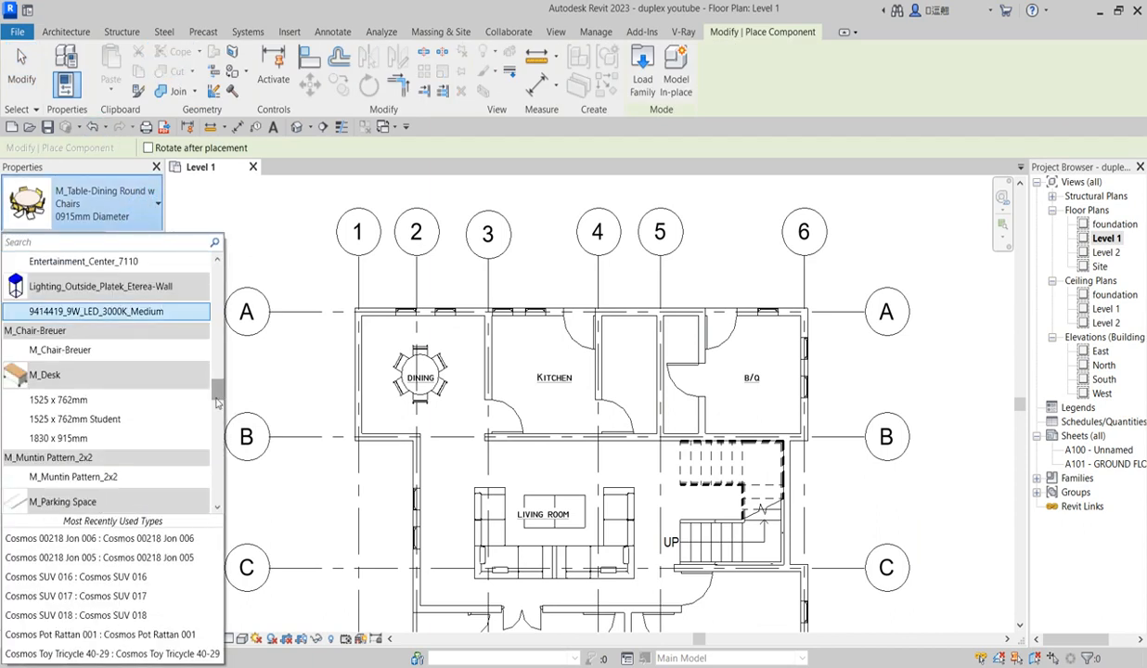
{"action": "scroll", "coordinate": [217, 281], "scroll_direction": "up", "scroll_amount": 10}
{"action": "scroll", "coordinate": [217, 281], "scroll_direction": "up", "scroll_amount": 5}
{"action": "left_click", "coordinate": [43, 293]}
{"action": "scroll", "coordinate": [567, 400], "scroll_direction": "up", "scroll_amount": 4}
{"action": "scroll", "coordinate": [555, 323], "scroll_direction": "down", "scroll_amount": 5}
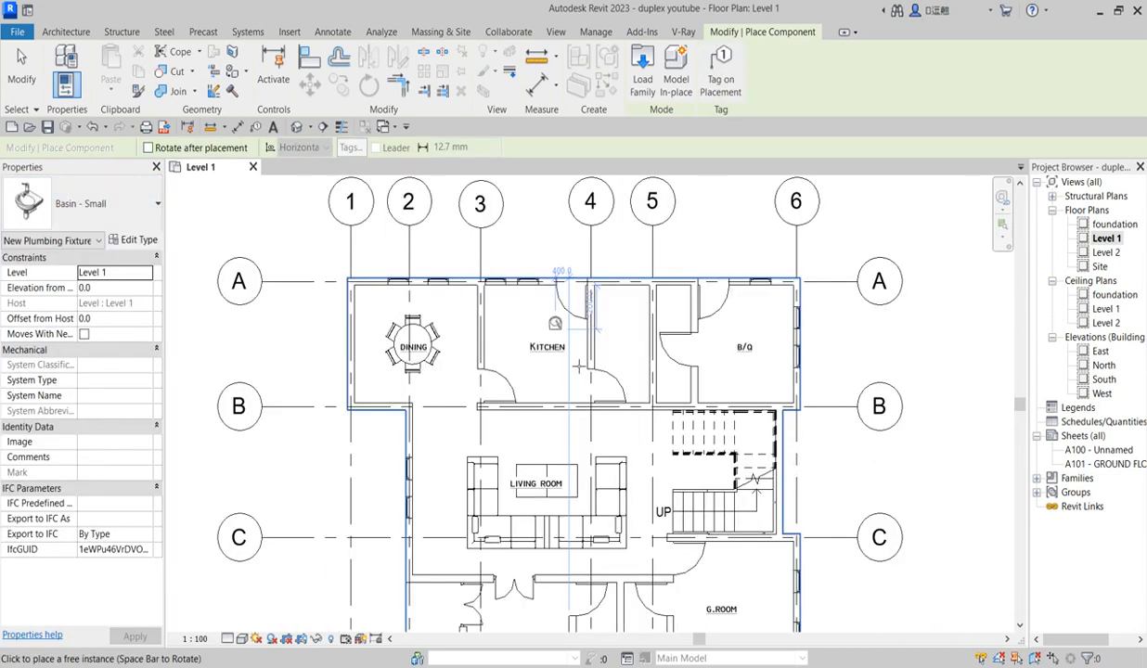
{"action": "scroll", "coordinate": [447, 455], "scroll_direction": "down", "scroll_amount": 4}
{"action": "scroll", "coordinate": [491, 583], "scroll_direction": "up", "scroll_amount": 3}
{"action": "scroll", "coordinate": [560, 560], "scroll_direction": "up", "scroll_amount": 5}
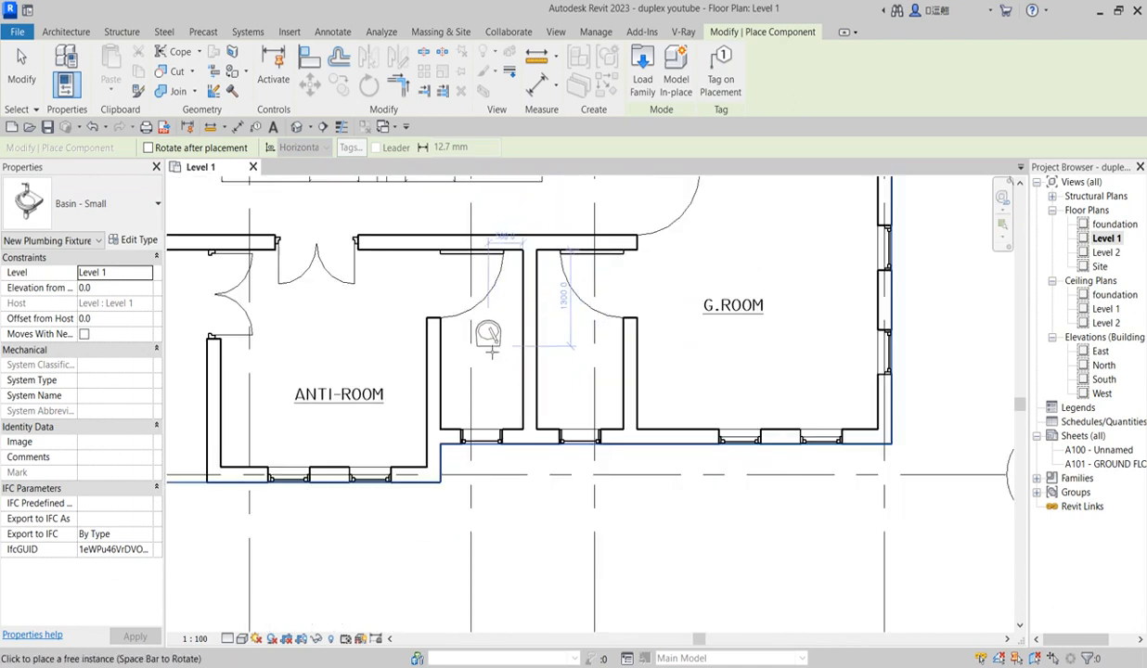
{"action": "scroll", "coordinate": [511, 339], "scroll_direction": "up", "scroll_amount": 2}
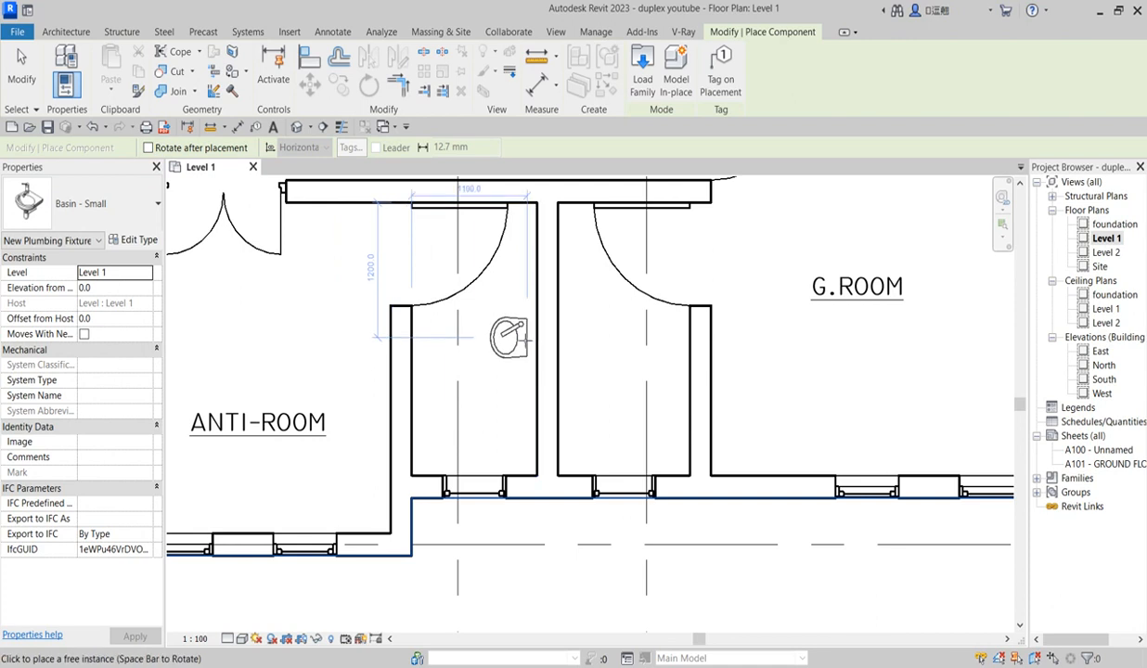
{"action": "key", "text": "space"}
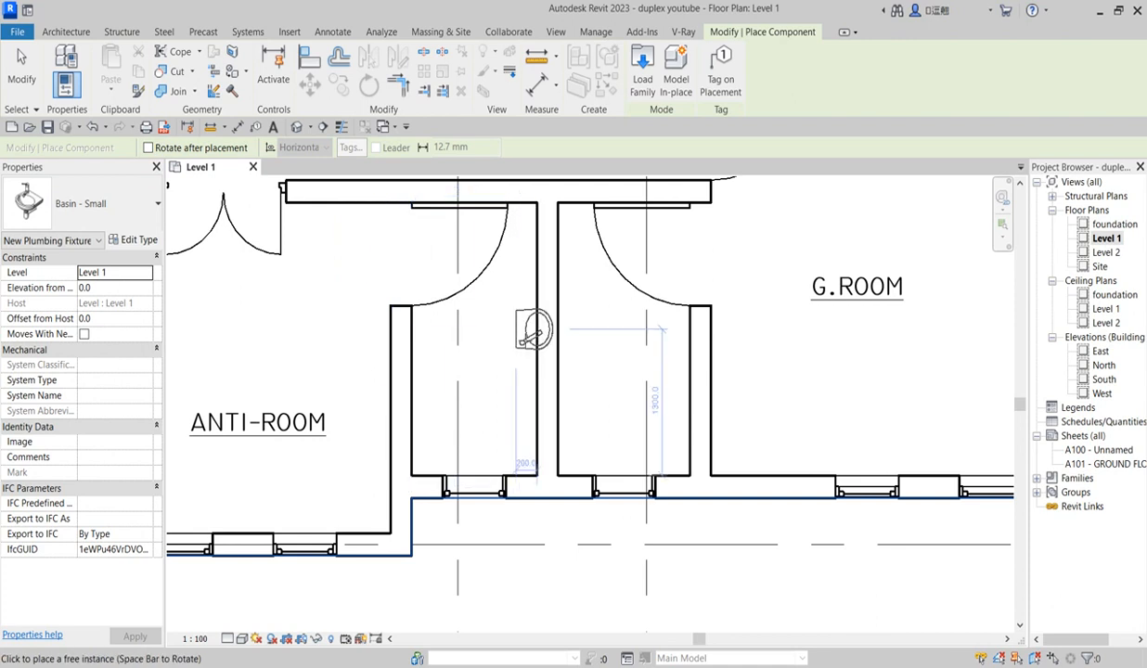
{"action": "left_click", "coordinate": [536, 343]}
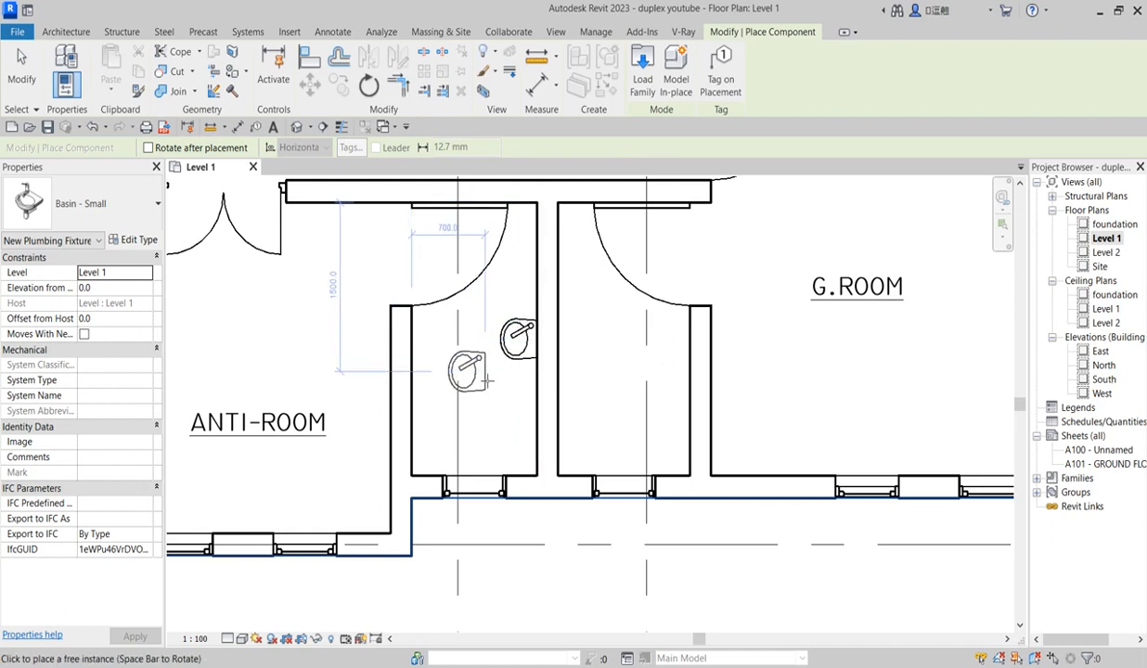
{"action": "key", "text": "Escape"}
{"action": "key", "text": "Escape"}
- Place a WC w Cistern (5) 540 x 360mm in each of the two small rooms, turned with the cistern against the window wall
{"action": "scroll", "coordinate": [480, 393], "scroll_direction": "down", "scroll_amount": 2}
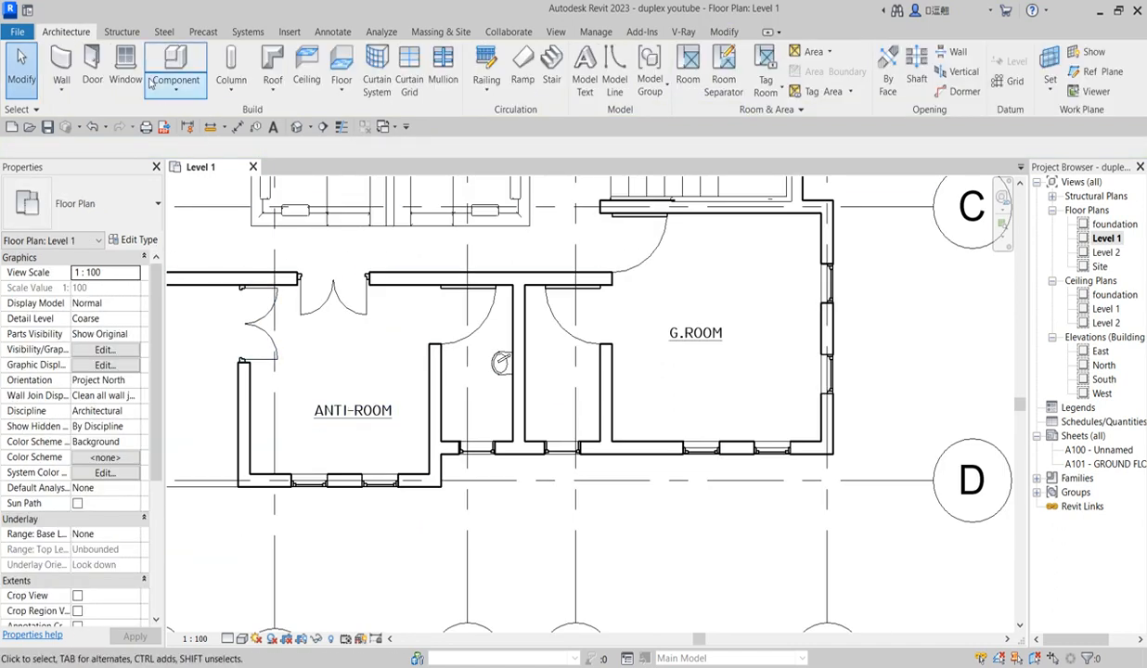
{"action": "left_click", "coordinate": [173, 61]}
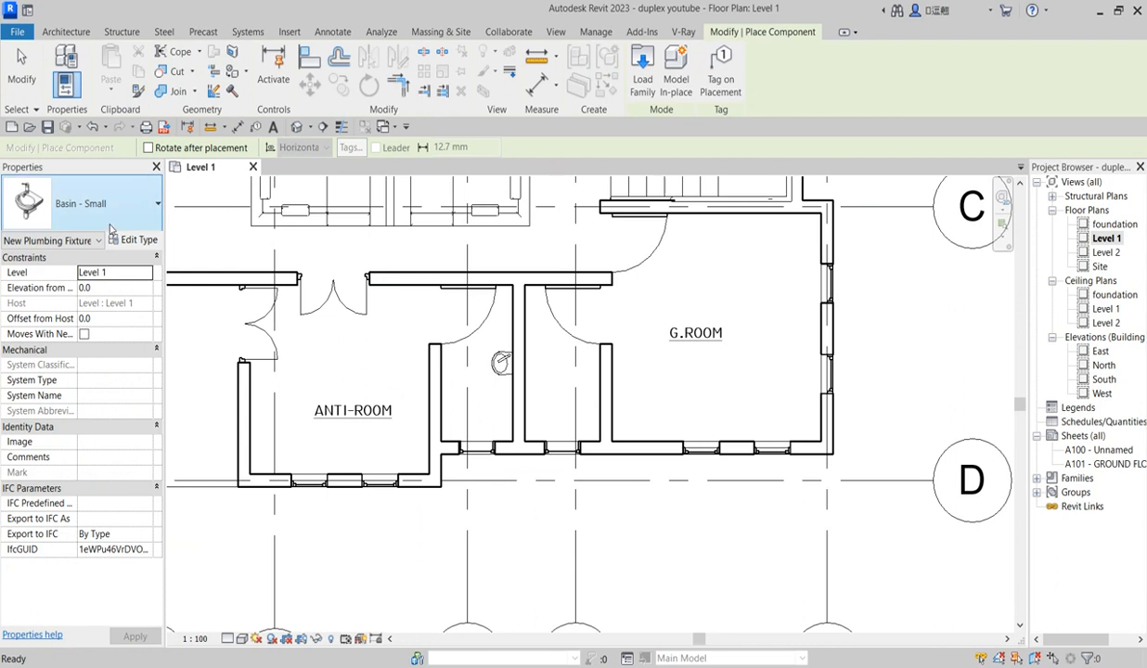
{"action": "left_click", "coordinate": [109, 206]}
{"action": "scroll", "coordinate": [149, 427], "scroll_direction": "down", "scroll_amount": 15}
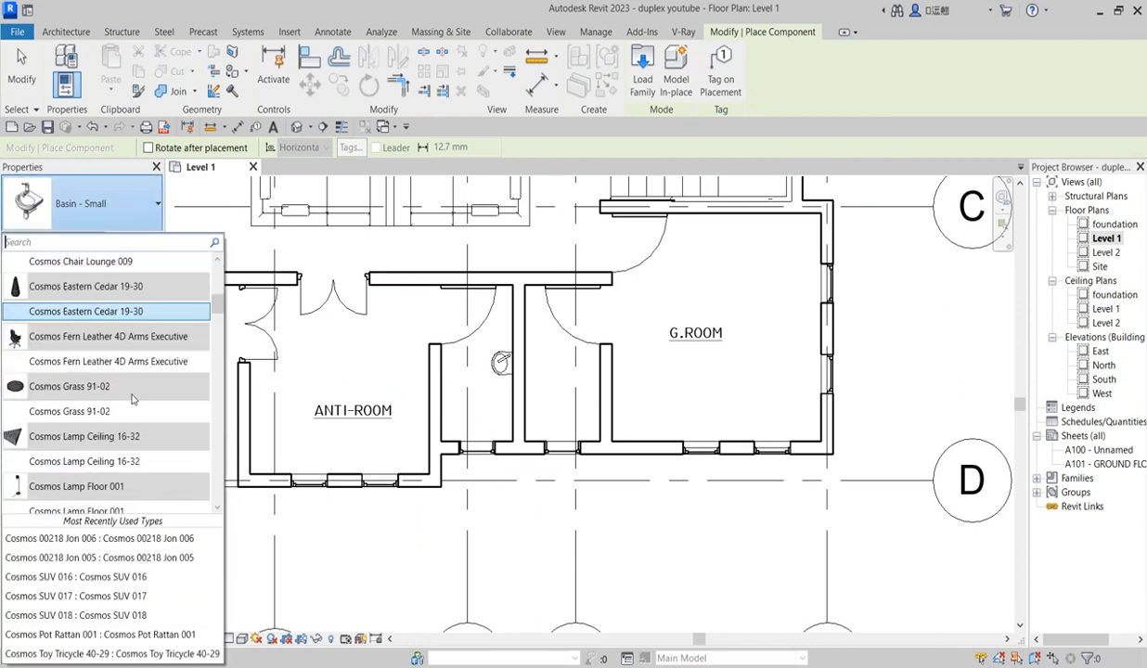
{"action": "scroll", "coordinate": [128, 398], "scroll_direction": "down", "scroll_amount": 3}
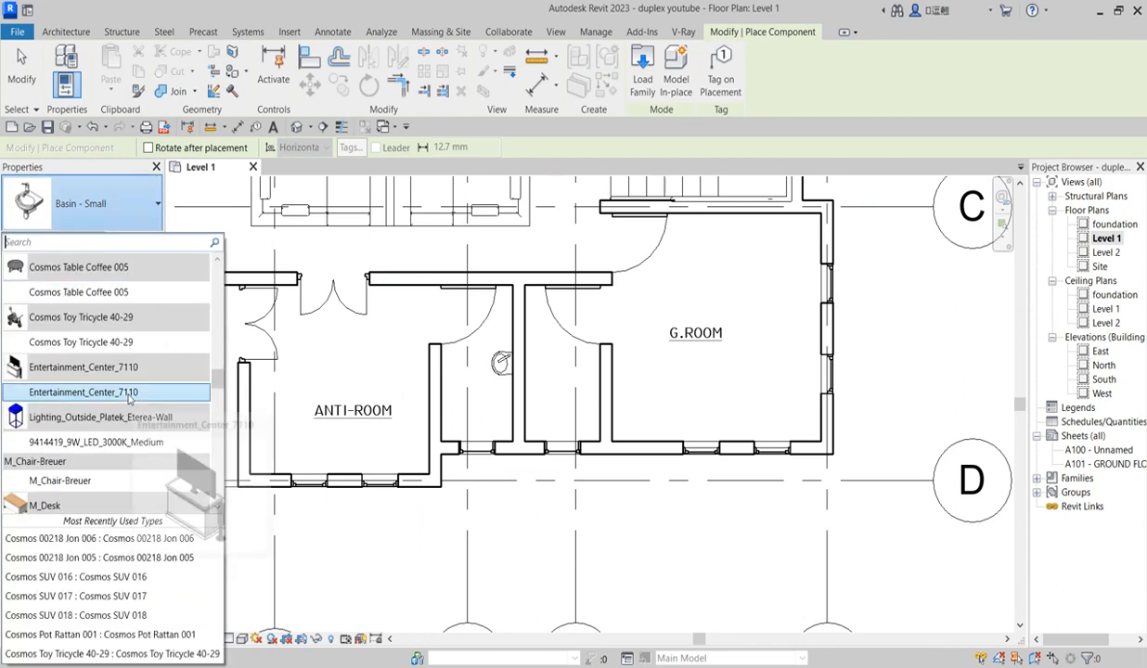
{"action": "scroll", "coordinate": [108, 418], "scroll_direction": "down", "scroll_amount": 6}
{"action": "scroll", "coordinate": [108, 417], "scroll_direction": "down", "scroll_amount": 12}
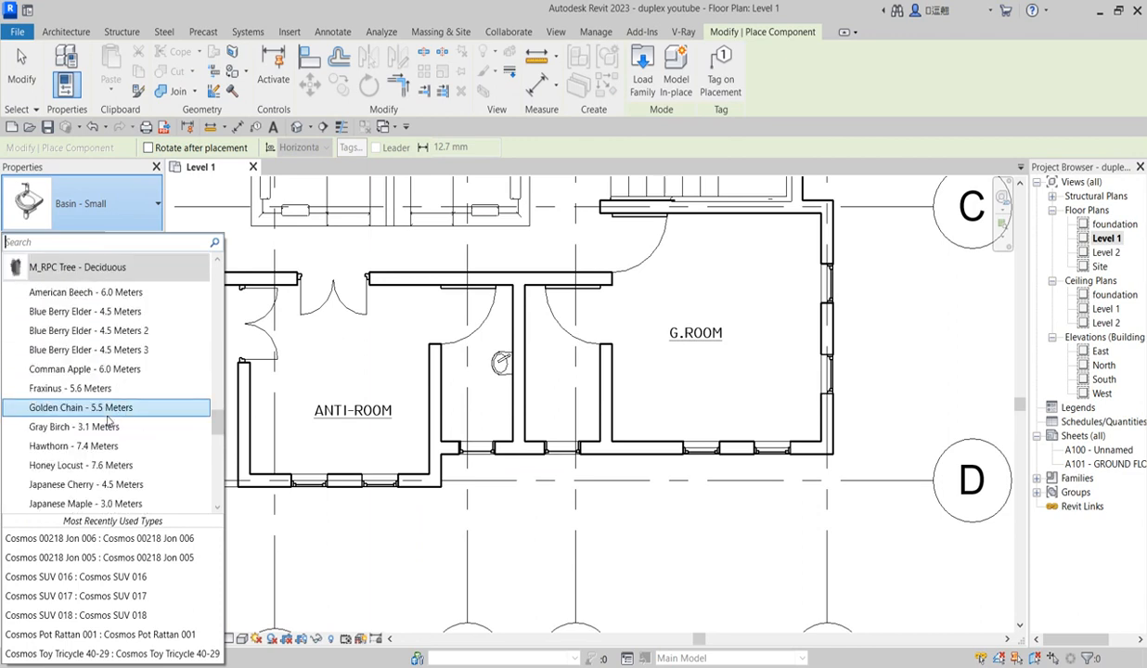
{"action": "scroll", "coordinate": [23, 388], "scroll_direction": "down", "scroll_amount": 4}
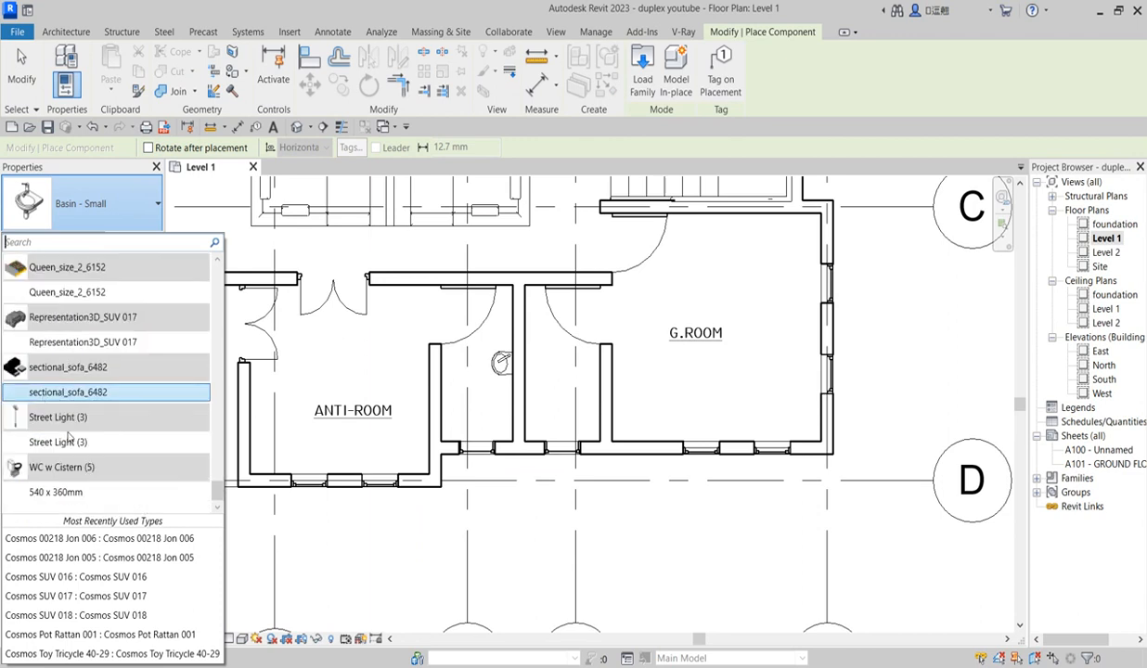
{"action": "left_click", "coordinate": [66, 492]}
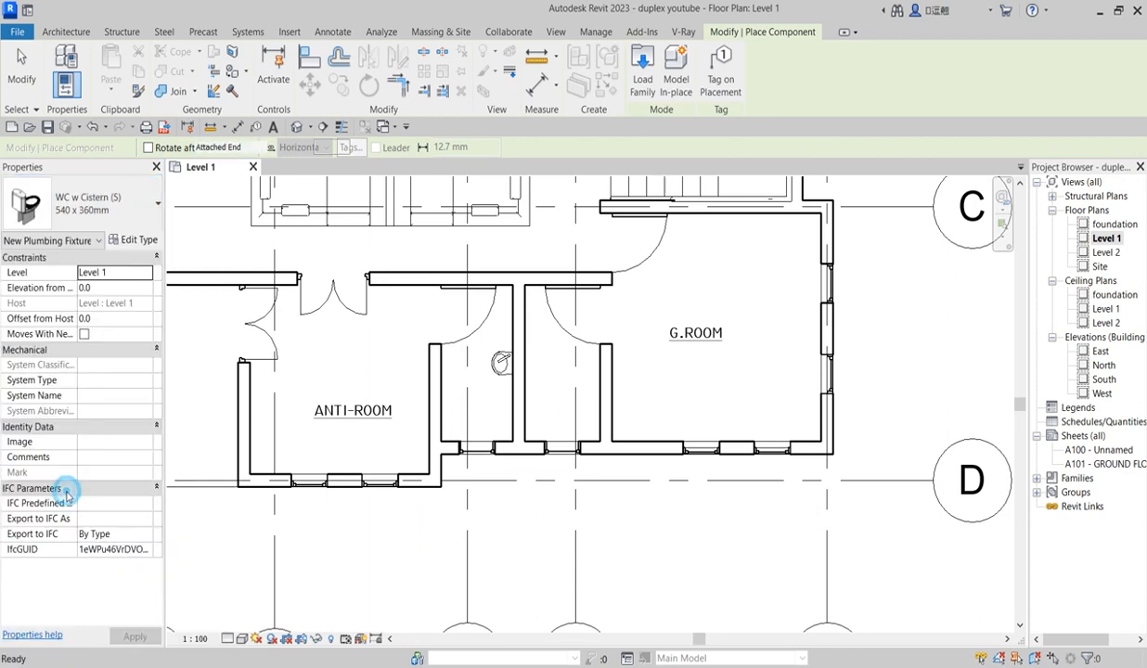
{"action": "key", "text": "space"}
{"action": "key", "text": "space"}
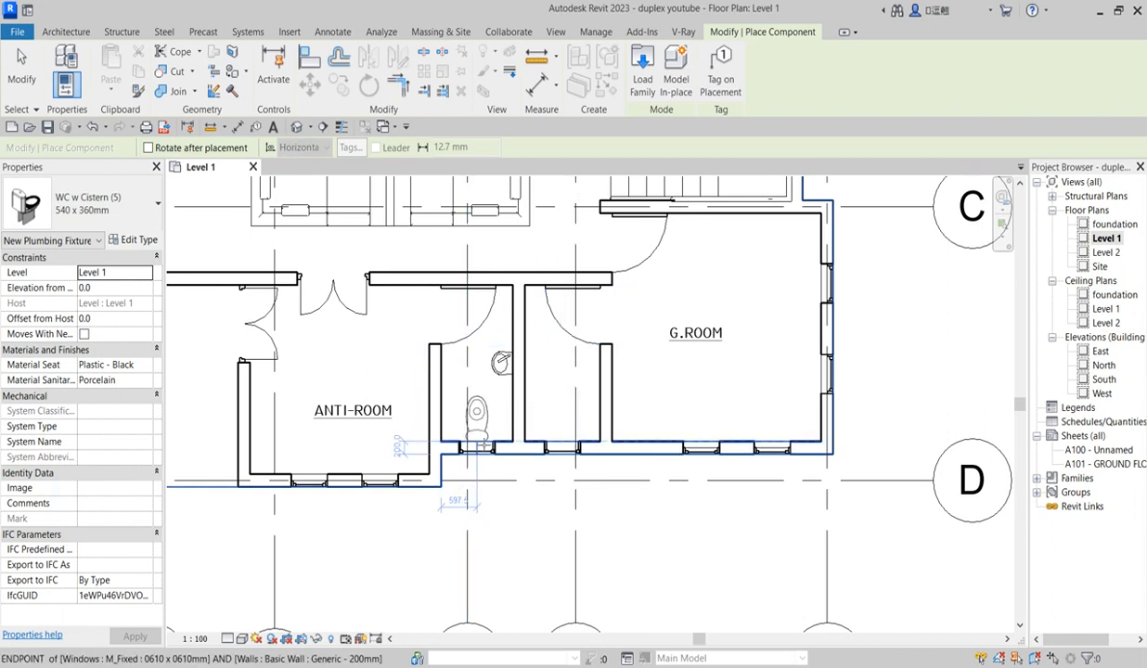
{"action": "left_click", "coordinate": [476, 438]}
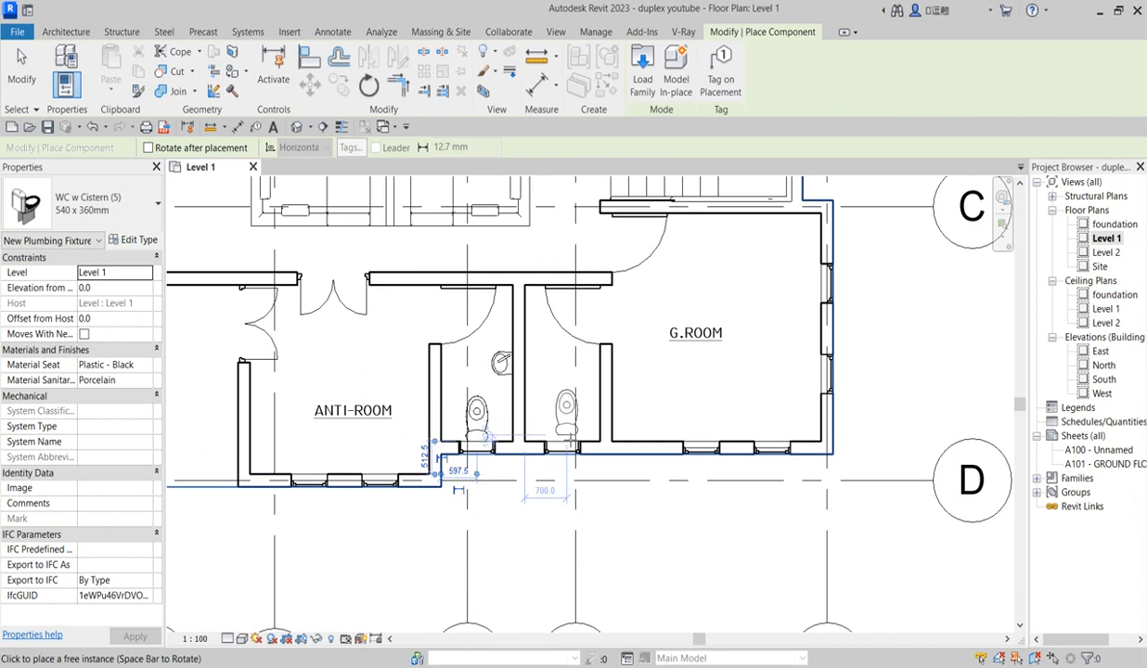
{"action": "left_click", "coordinate": [588, 406]}
{"action": "key", "text": "Escape"}
{"action": "key", "text": "Escape"}
{"action": "left_click", "coordinate": [501, 362]}
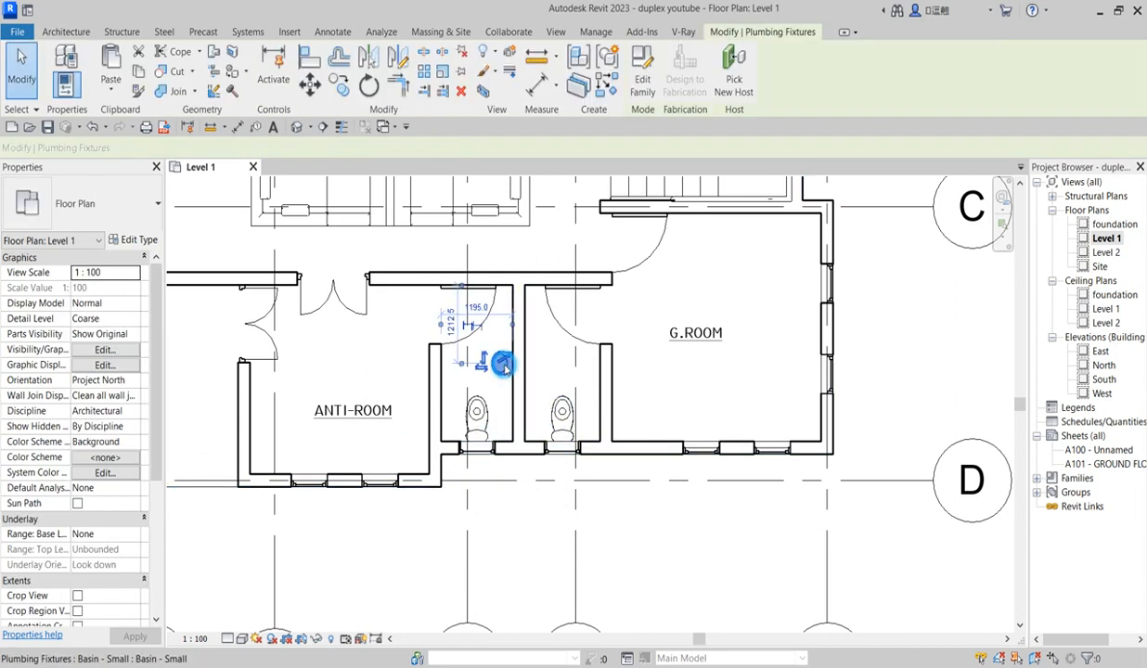
{"action": "left_click", "coordinate": [423, 53]}
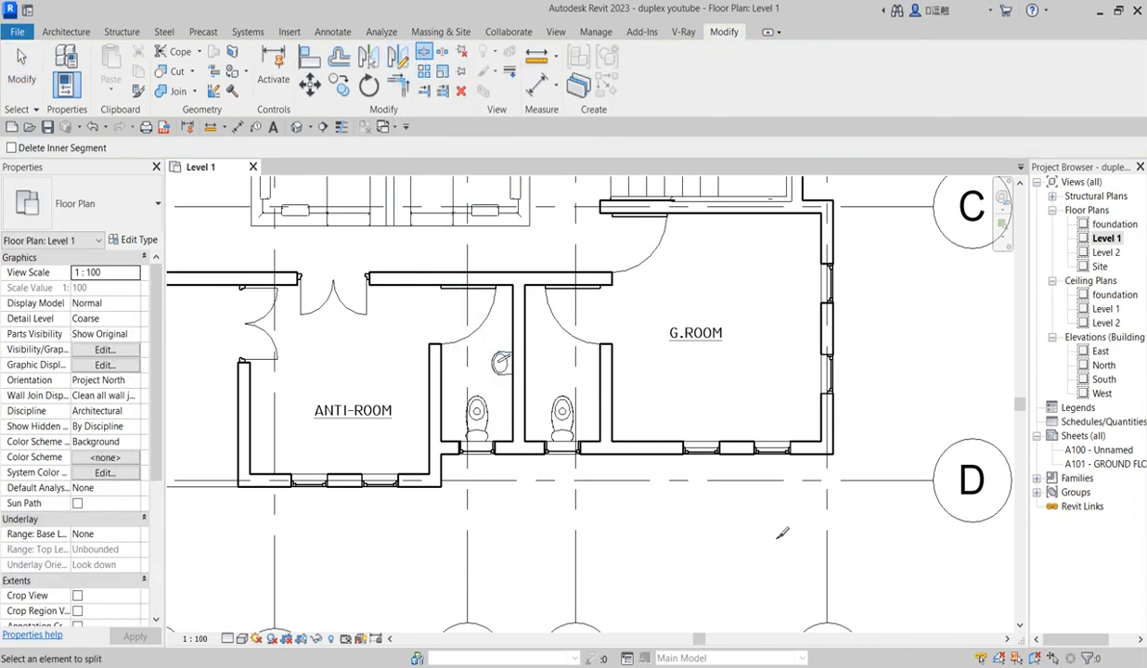
{"action": "key", "text": "Escape"}
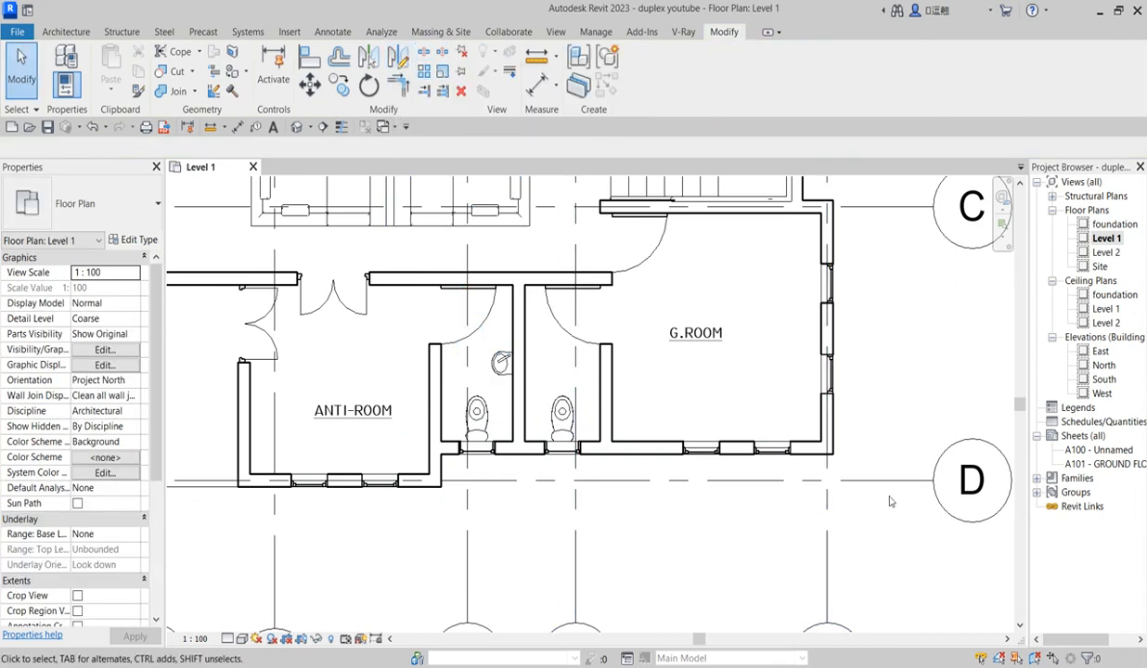
- Mirror a copy of the small basin across the centreline of the shared partition into the small room beside the G.ROOM
{"action": "left_click", "coordinate": [501, 361]}
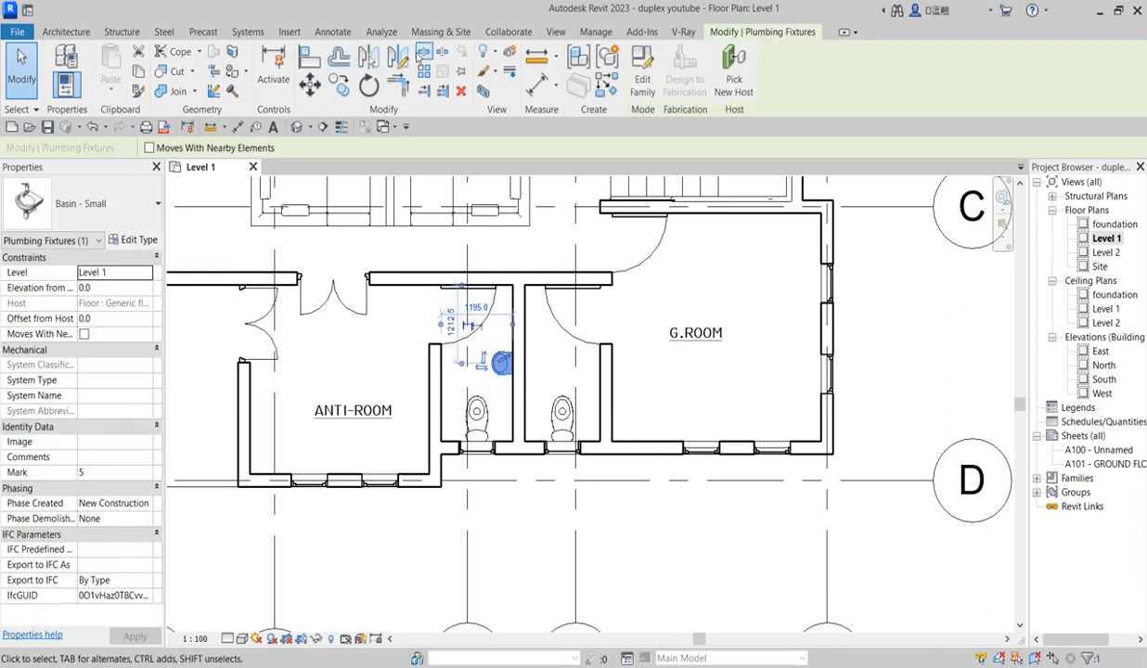
{"action": "left_click", "coordinate": [394, 57]}
{"action": "scroll", "coordinate": [519, 348], "scroll_direction": "up", "scroll_amount": 8}
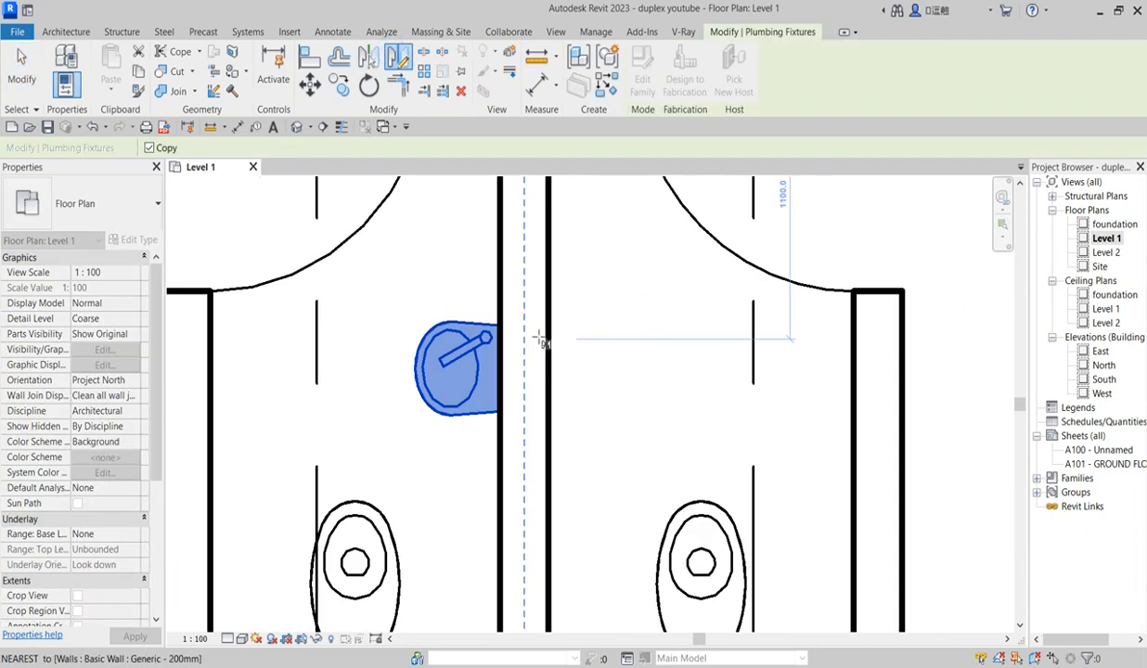
{"action": "left_click", "coordinate": [523, 341]}
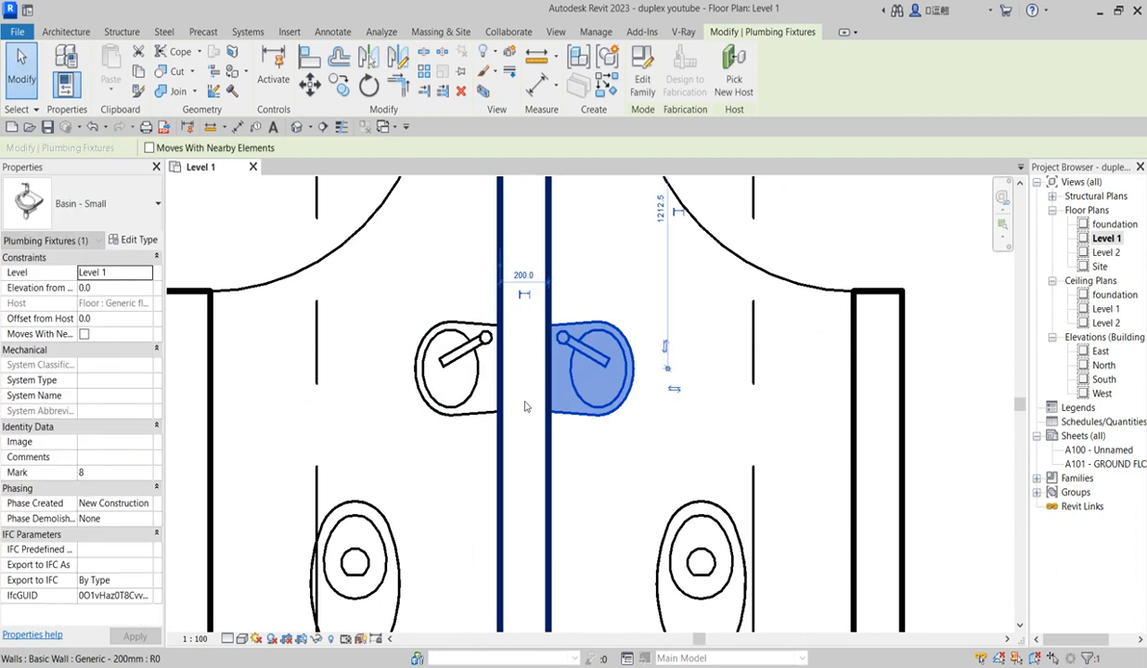
{"action": "key", "text": "Escape"}
{"action": "scroll", "coordinate": [571, 464], "scroll_direction": "down", "scroll_amount": 10}
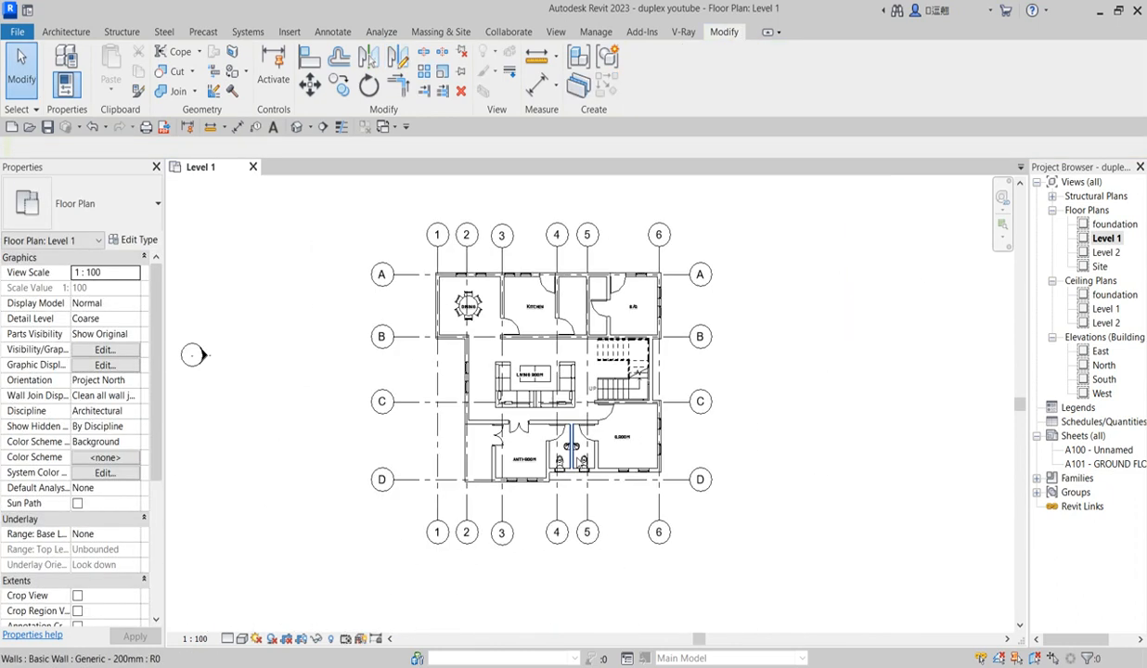
- Place a Queen_size_2_6152 bed in the middle of the G.ROOM, rotated so its headboard faces the window wall near grid D
{"action": "scroll", "coordinate": [561, 374], "scroll_direction": "up", "scroll_amount": 4}
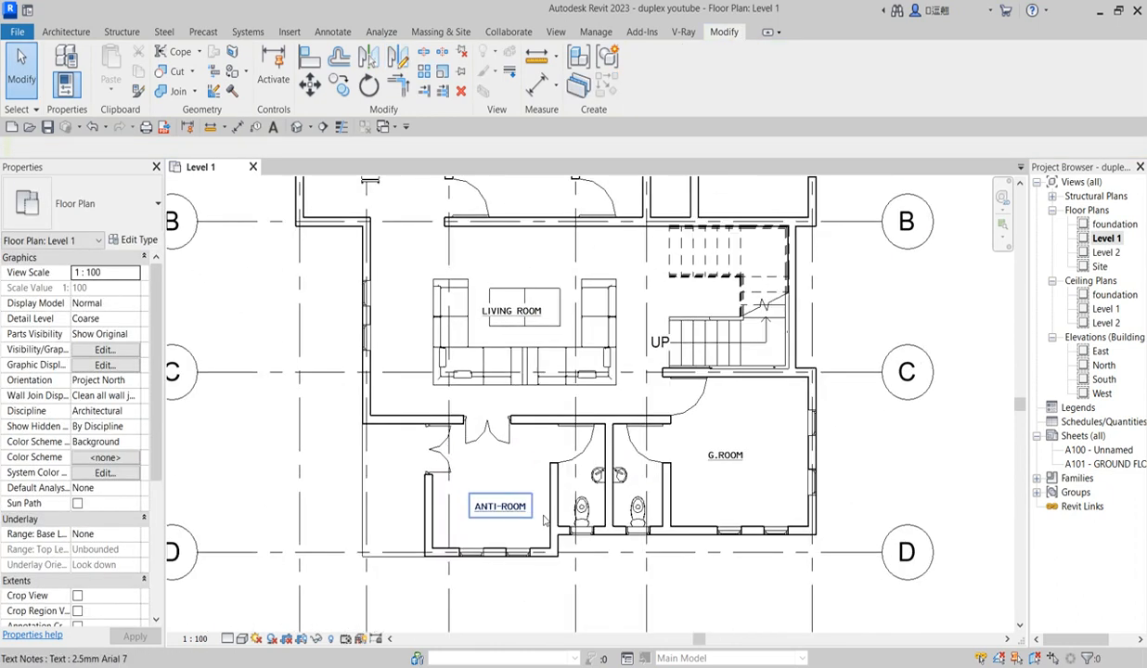
{"action": "scroll", "coordinate": [409, 375], "scroll_direction": "down", "scroll_amount": 3}
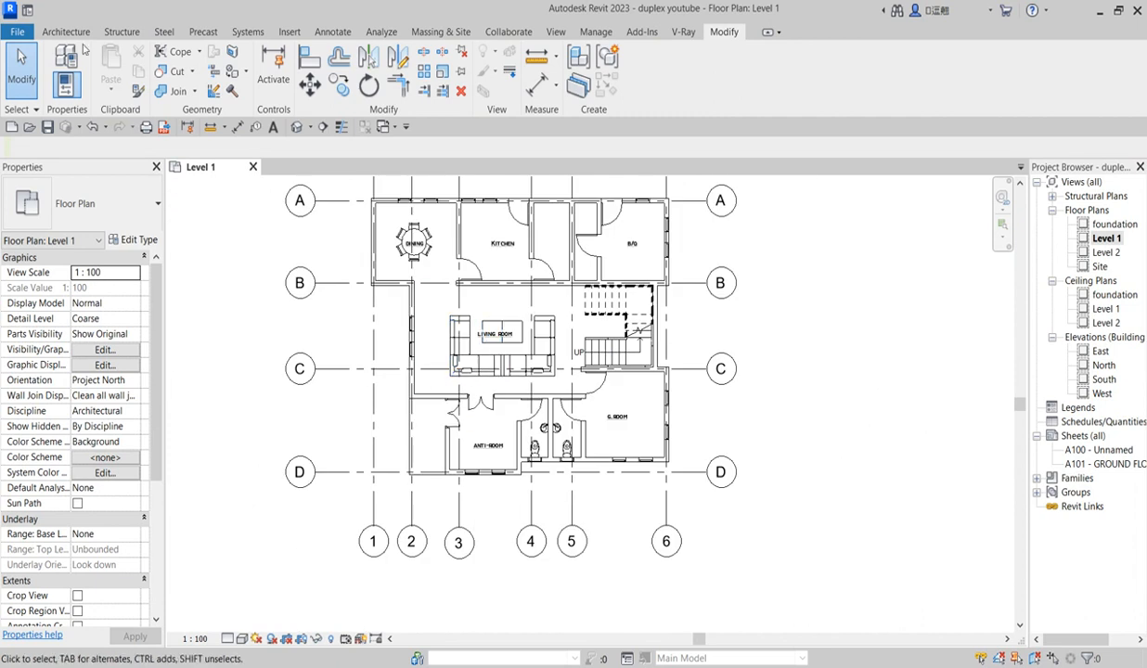
{"action": "left_click", "coordinate": [71, 32]}
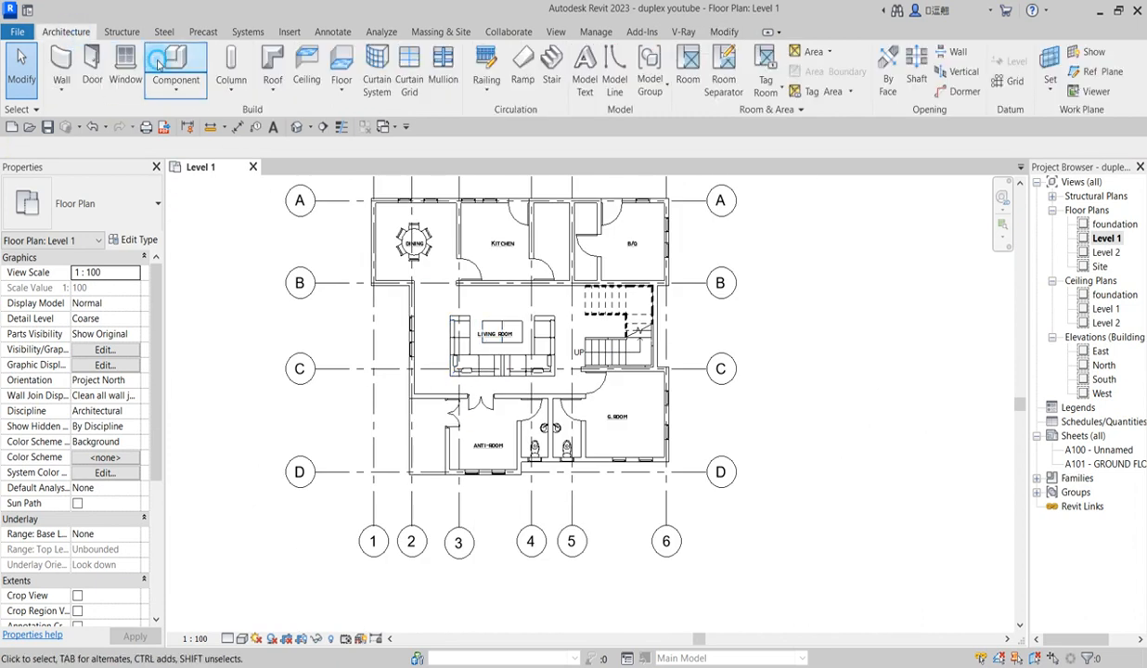
{"action": "left_click", "coordinate": [151, 65]}
{"action": "left_click", "coordinate": [93, 204]}
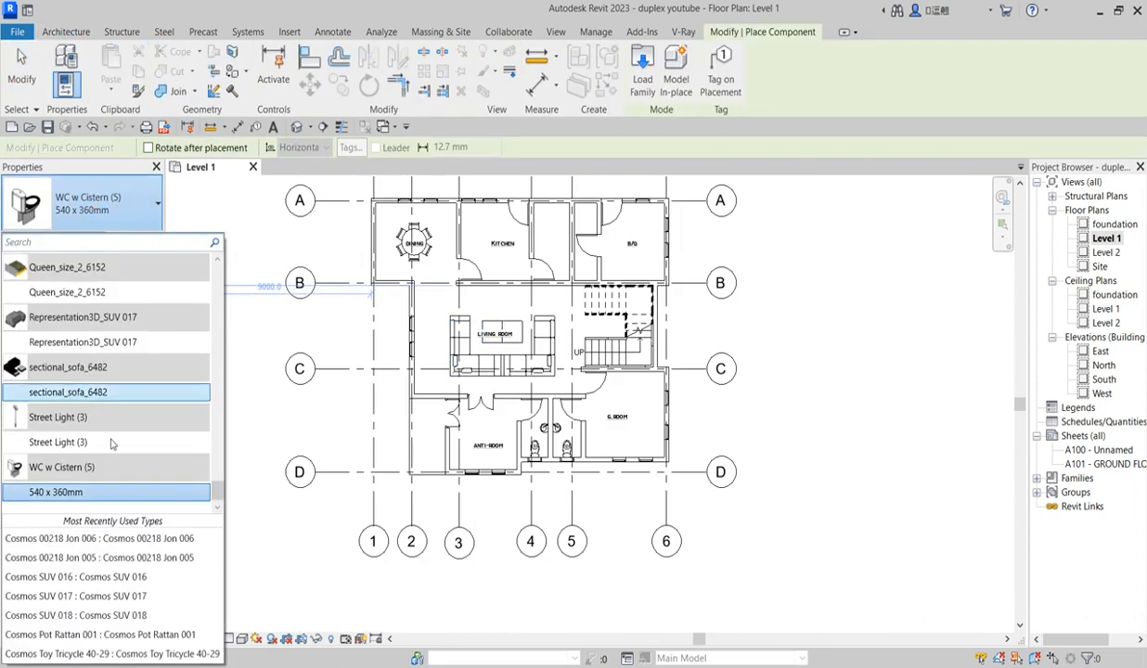
{"action": "scroll", "coordinate": [111, 464], "scroll_direction": "up", "scroll_amount": 3}
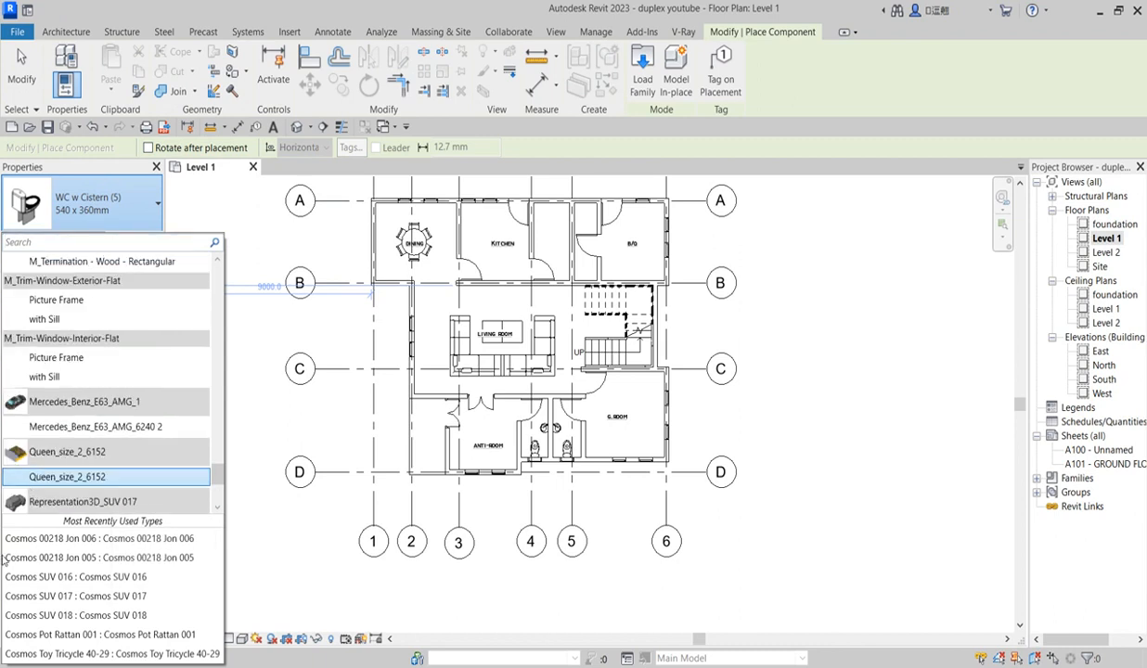
{"action": "left_click", "coordinate": [79, 477]}
{"action": "scroll", "coordinate": [631, 418], "scroll_direction": "up", "scroll_amount": 5}
{"action": "scroll", "coordinate": [616, 408], "scroll_direction": "up", "scroll_amount": 2}
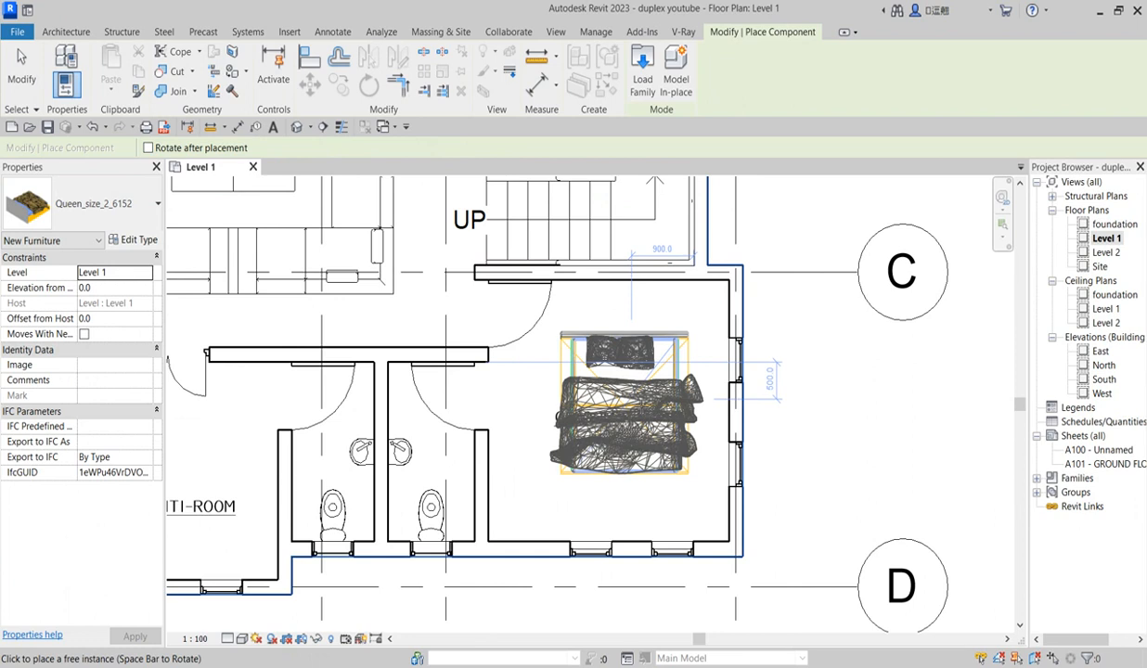
{"action": "key", "text": "space"}
{"action": "key", "text": "space"}
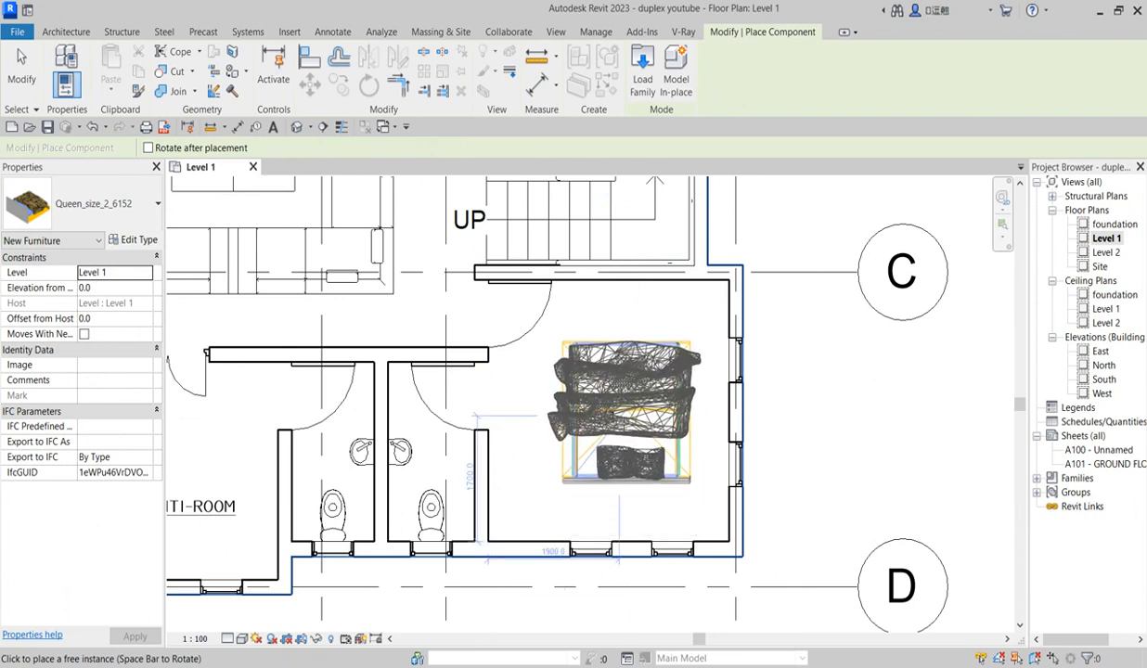
{"action": "left_click", "coordinate": [759, 428]}
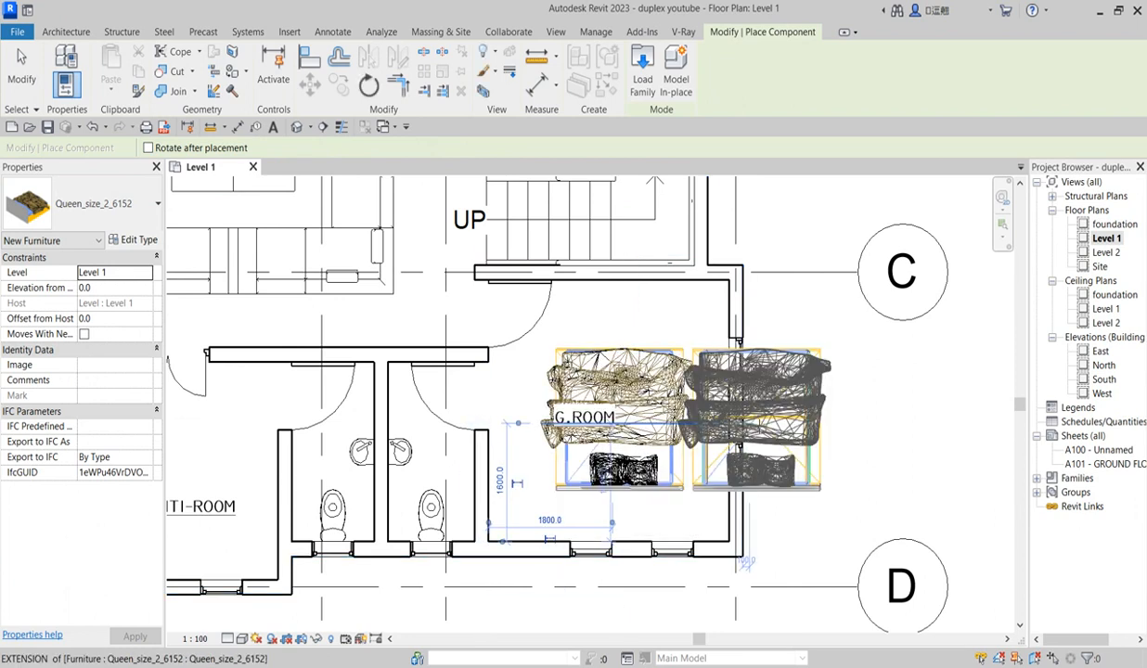
{"action": "key", "text": "Escape"}
{"action": "key", "text": "Escape"}
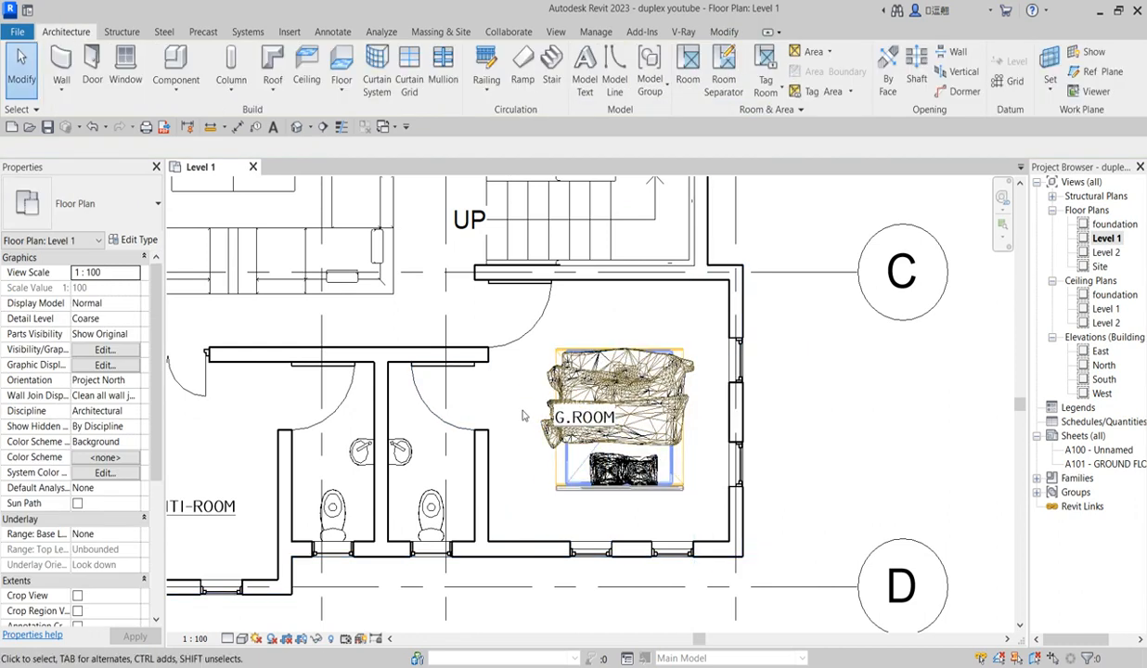
{"action": "scroll", "coordinate": [722, 519], "scroll_direction": "down", "scroll_amount": 7}
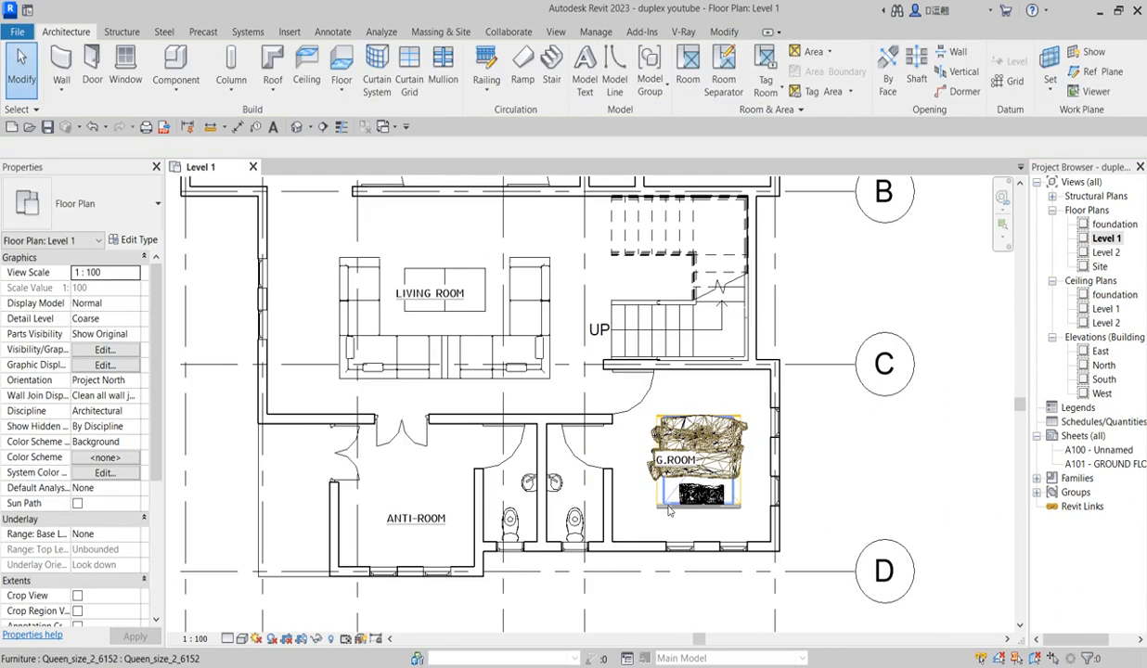
- Look through the loaded component types for further furniture to place in the Level 1 rooms
{"action": "scroll", "coordinate": [583, 385], "scroll_direction": "up", "scroll_amount": 3}
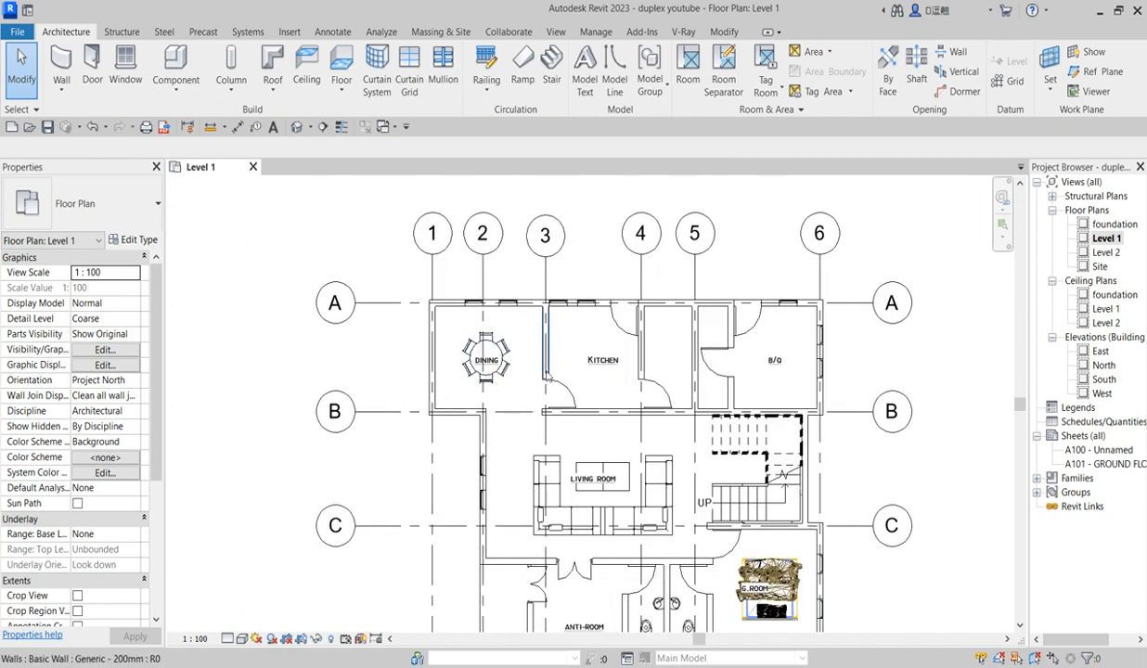
{"action": "scroll", "coordinate": [649, 354], "scroll_direction": "up", "scroll_amount": 2}
{"action": "scroll", "coordinate": [541, 345], "scroll_direction": "down", "scroll_amount": 3}
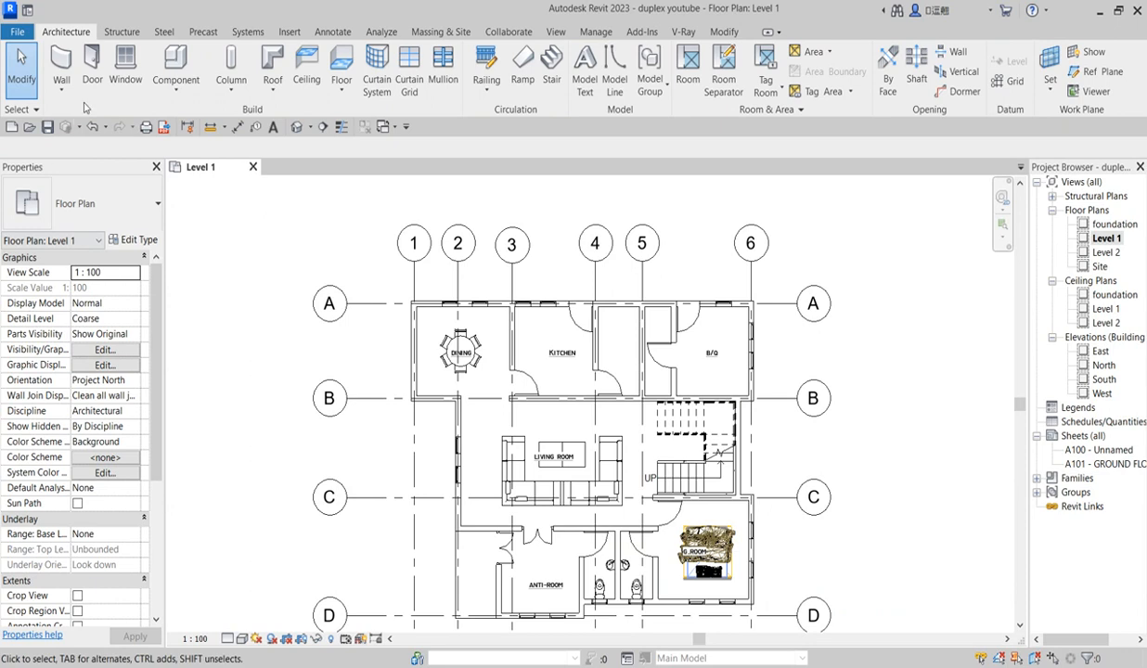
{"action": "left_click", "coordinate": [176, 65]}
{"action": "left_click", "coordinate": [144, 203]}
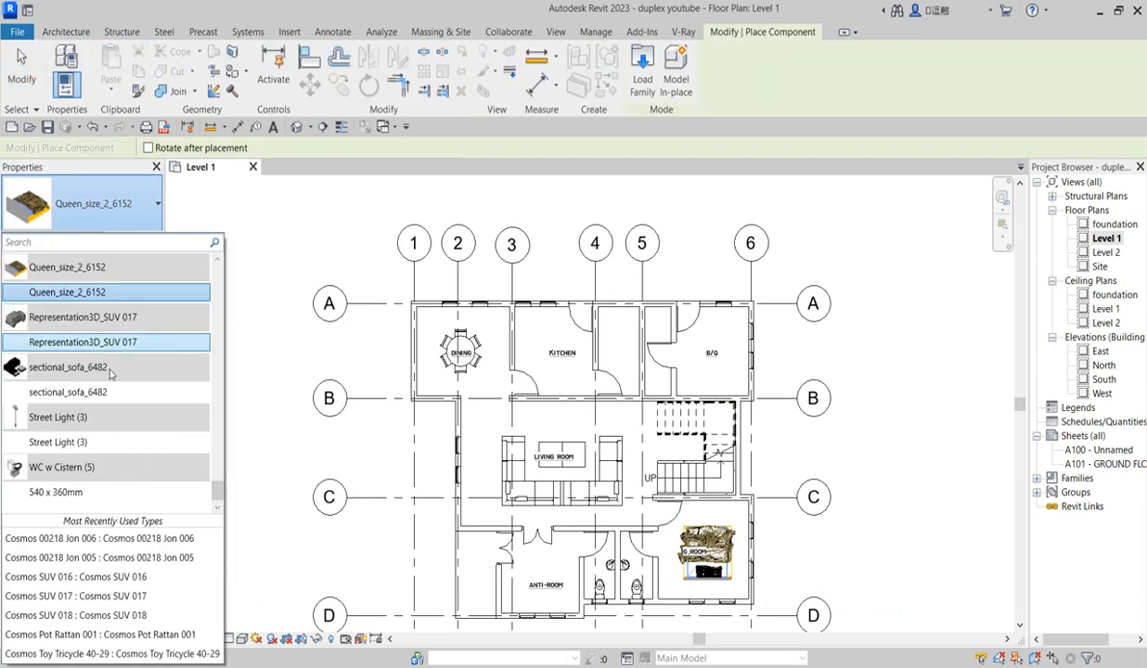
{"action": "scroll", "coordinate": [109, 367], "scroll_direction": "up", "scroll_amount": 3}
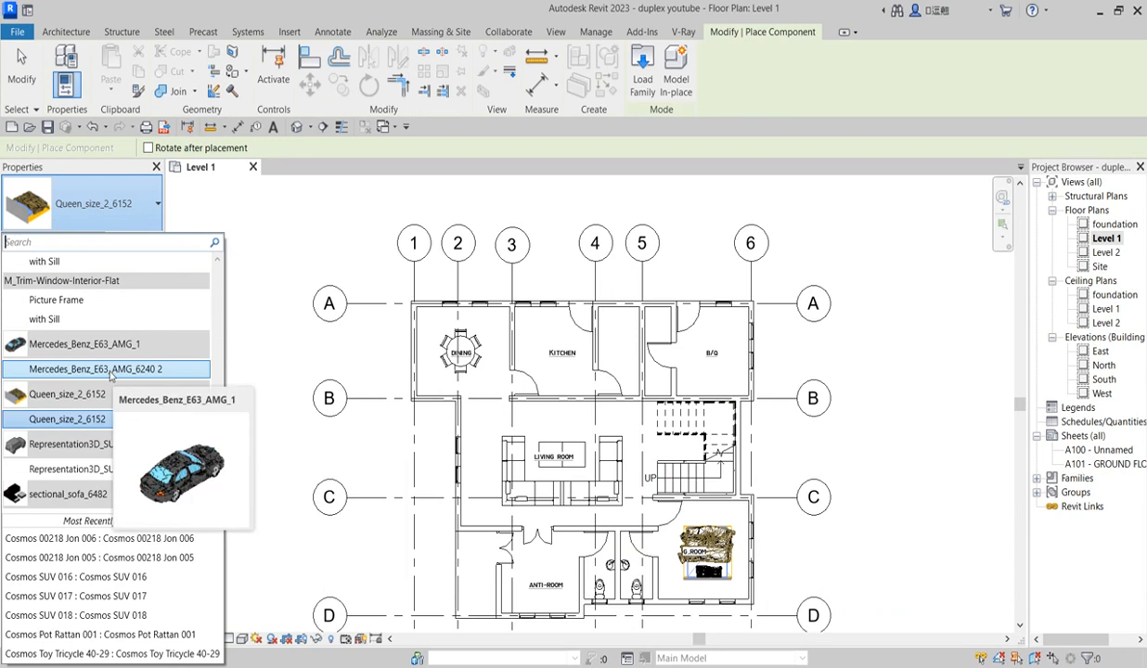
{"action": "scroll", "coordinate": [110, 375], "scroll_direction": "up", "scroll_amount": 3}
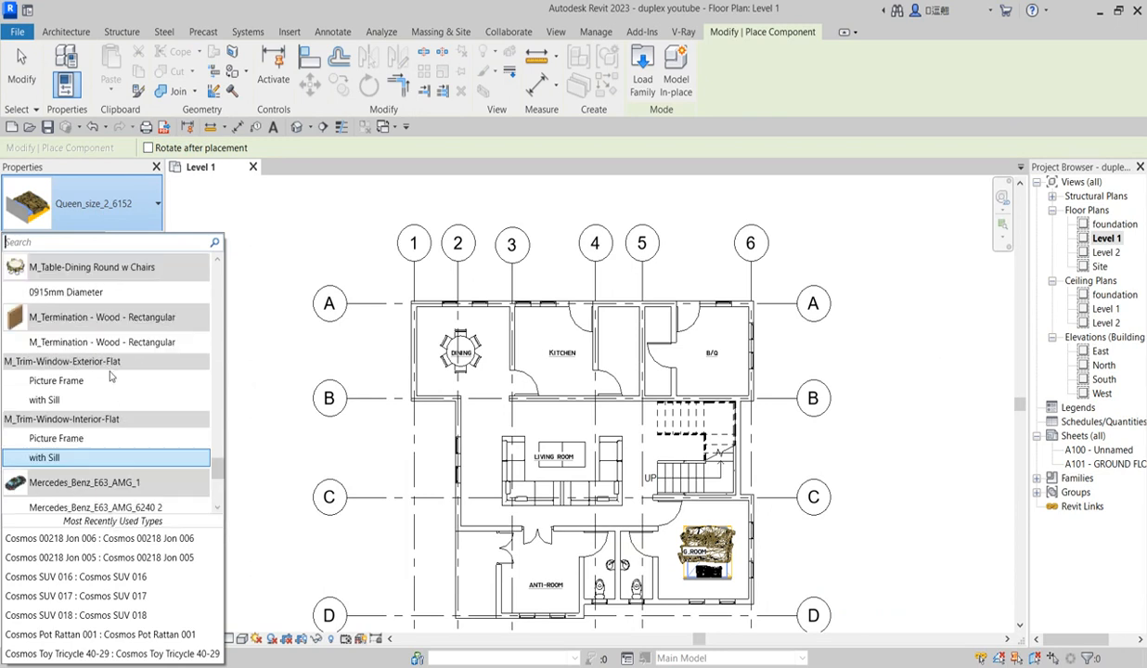
{"action": "scroll", "coordinate": [109, 375], "scroll_direction": "up", "scroll_amount": 1}
{"action": "scroll", "coordinate": [109, 375], "scroll_direction": "up", "scroll_amount": 15}
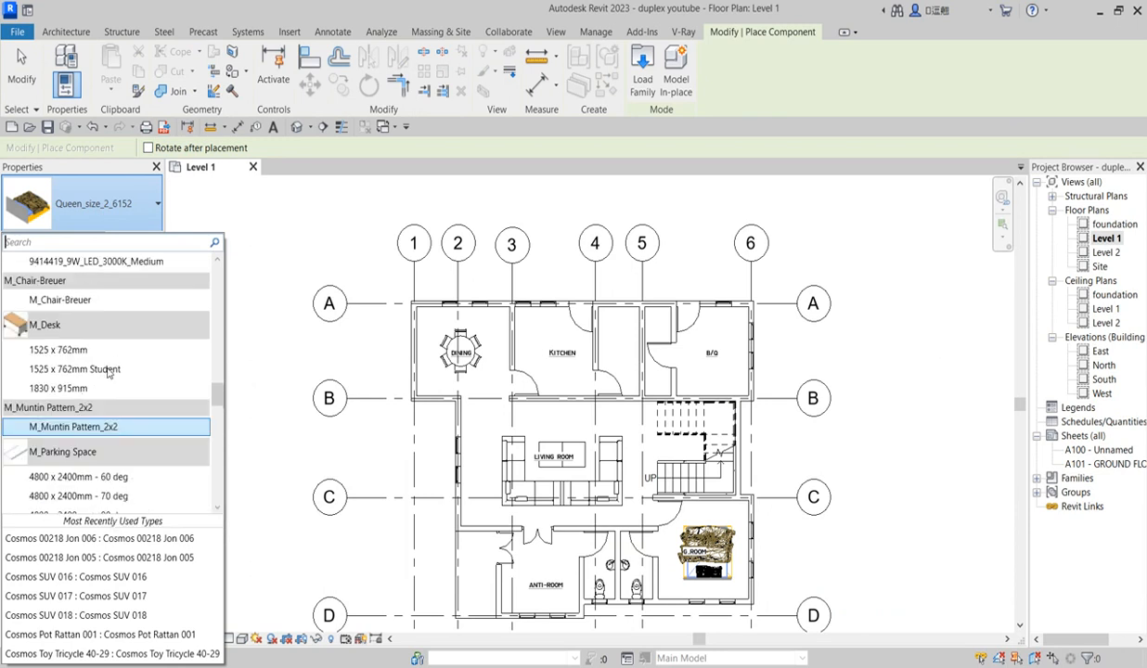
{"action": "scroll", "coordinate": [110, 371], "scroll_direction": "up", "scroll_amount": 5}
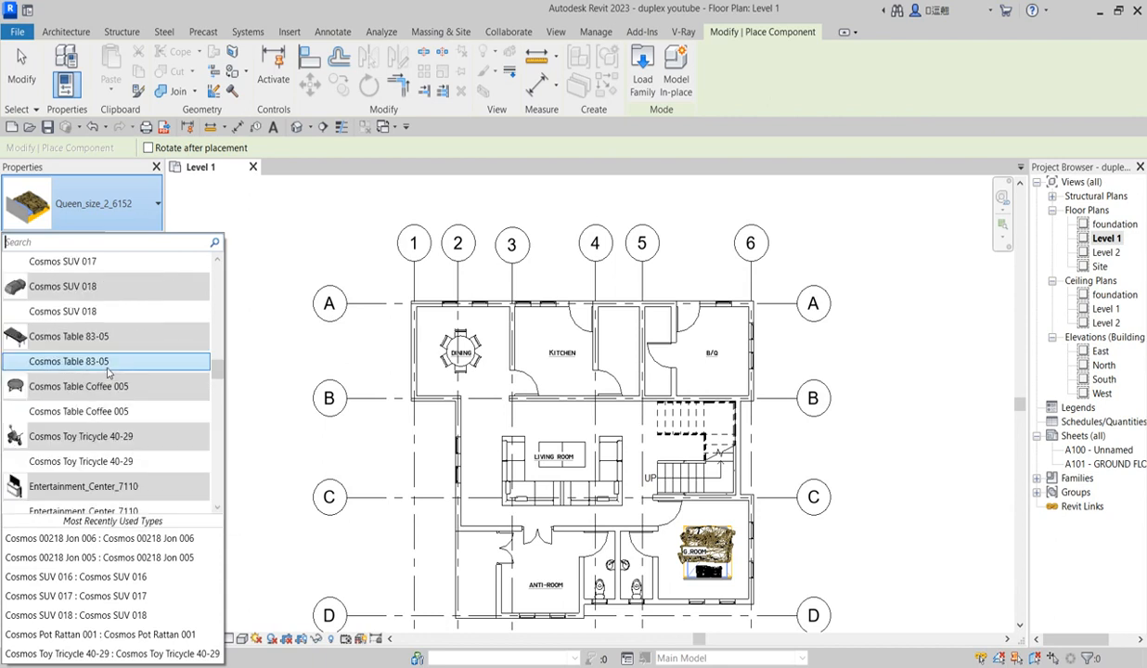
{"action": "scroll", "coordinate": [109, 371], "scroll_direction": "up", "scroll_amount": 10}
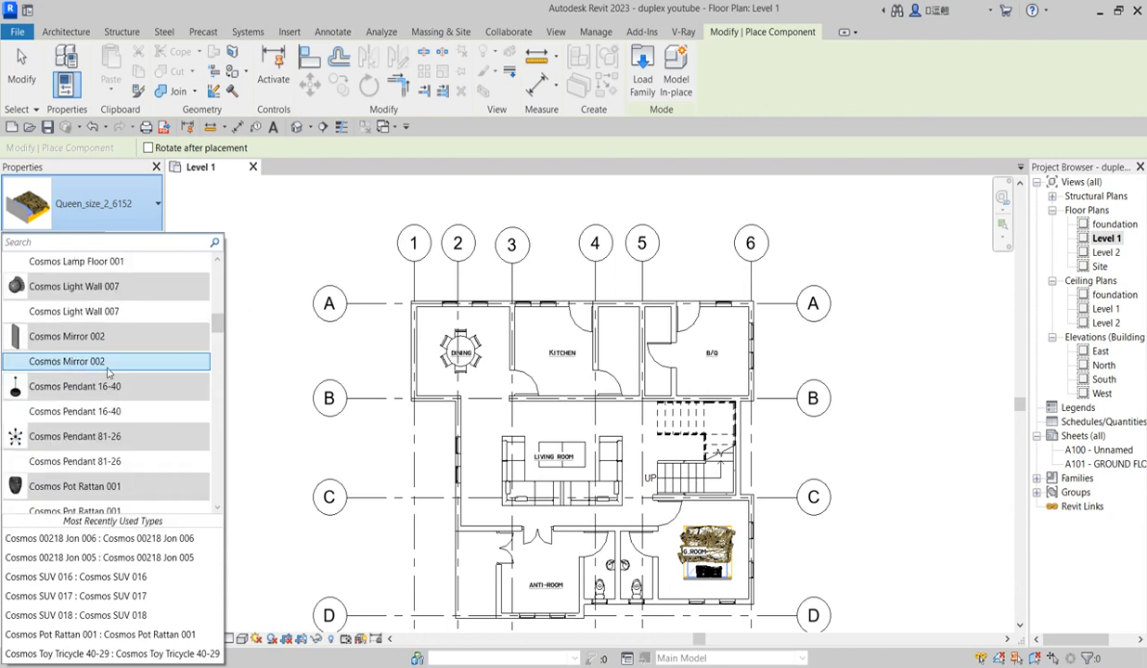
{"action": "scroll", "coordinate": [108, 371], "scroll_direction": "up", "scroll_amount": 2}
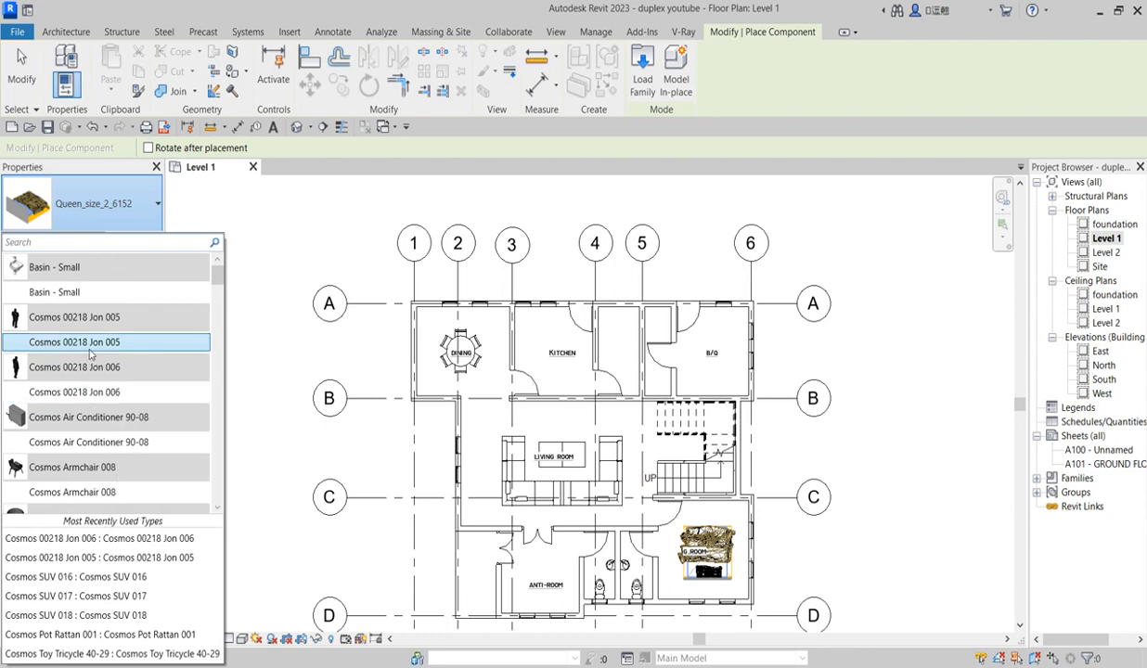
{"action": "left_click", "coordinate": [93, 351]}
{"action": "key", "text": "Escape"}
{"action": "key", "text": "Escape"}
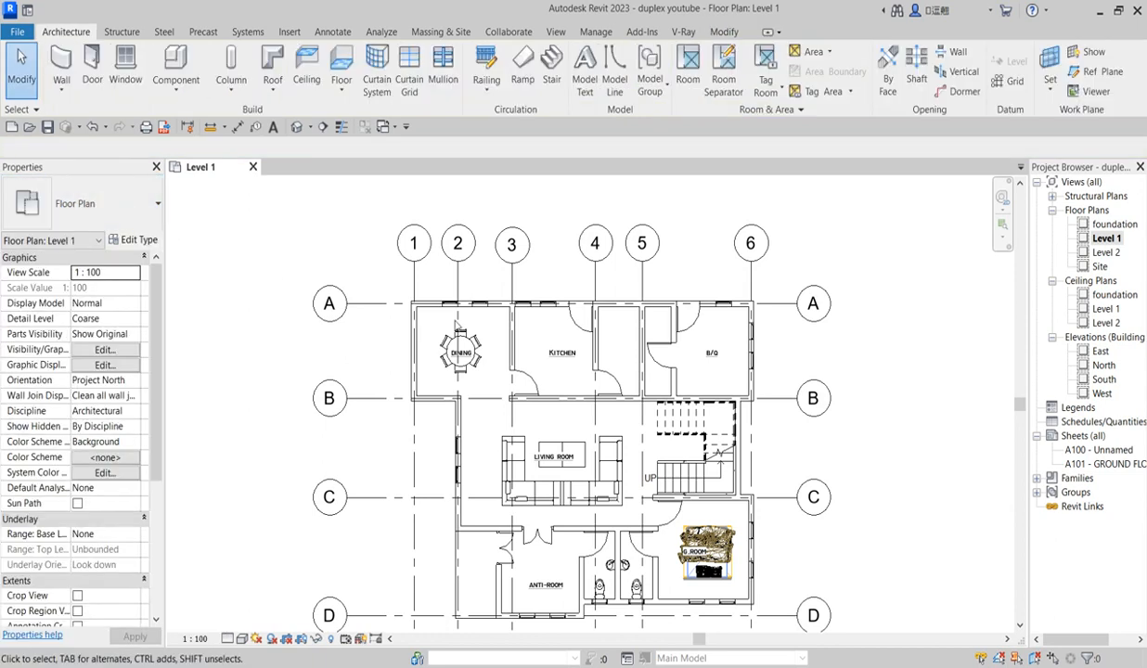
- Examine the furnished Level 1 plan, from the dining room to the staircase's outer wall between grids B and C
{"action": "scroll", "coordinate": [528, 475], "scroll_direction": "up", "scroll_amount": 2}
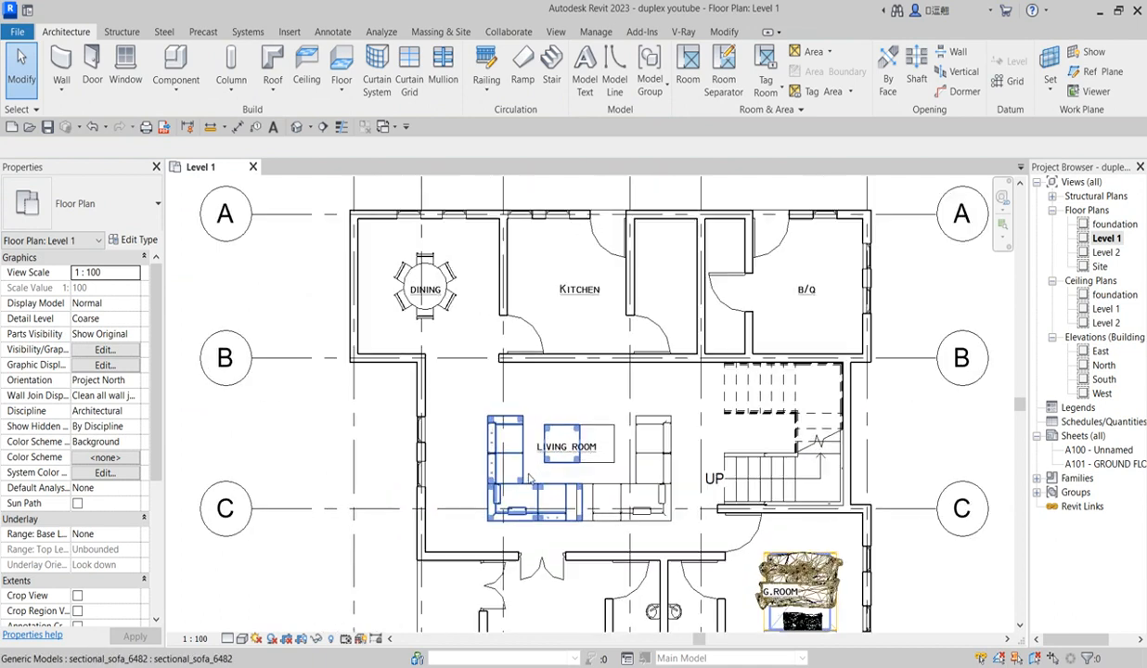
{"action": "scroll", "coordinate": [464, 359], "scroll_direction": "down", "scroll_amount": 2}
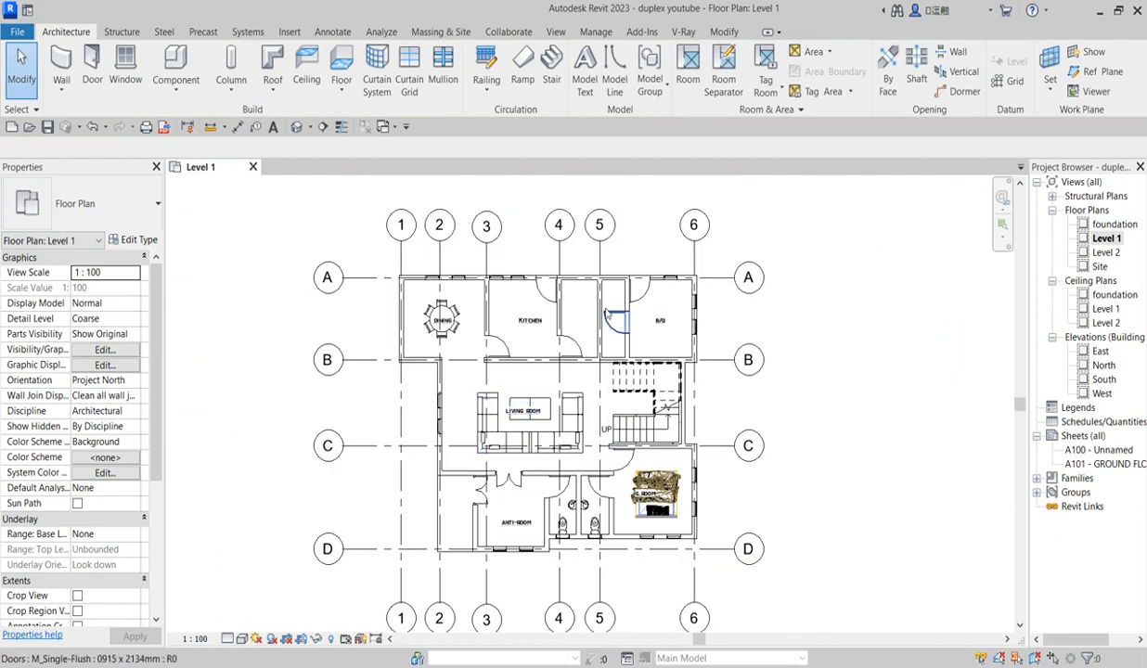
{"action": "scroll", "coordinate": [492, 329], "scroll_direction": "up", "scroll_amount": 3}
{"action": "scroll", "coordinate": [565, 302], "scroll_direction": "down", "scroll_amount": 5}
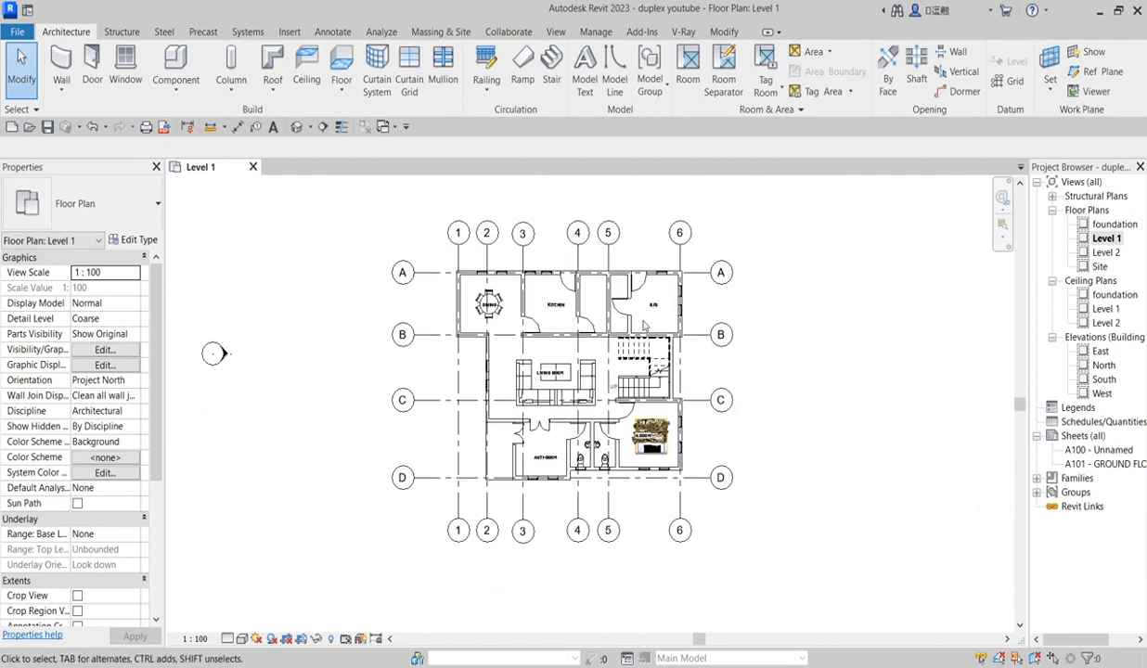
{"action": "scroll", "coordinate": [639, 317], "scroll_direction": "up", "scroll_amount": 3}
{"action": "scroll", "coordinate": [655, 375], "scroll_direction": "up", "scroll_amount": 2}
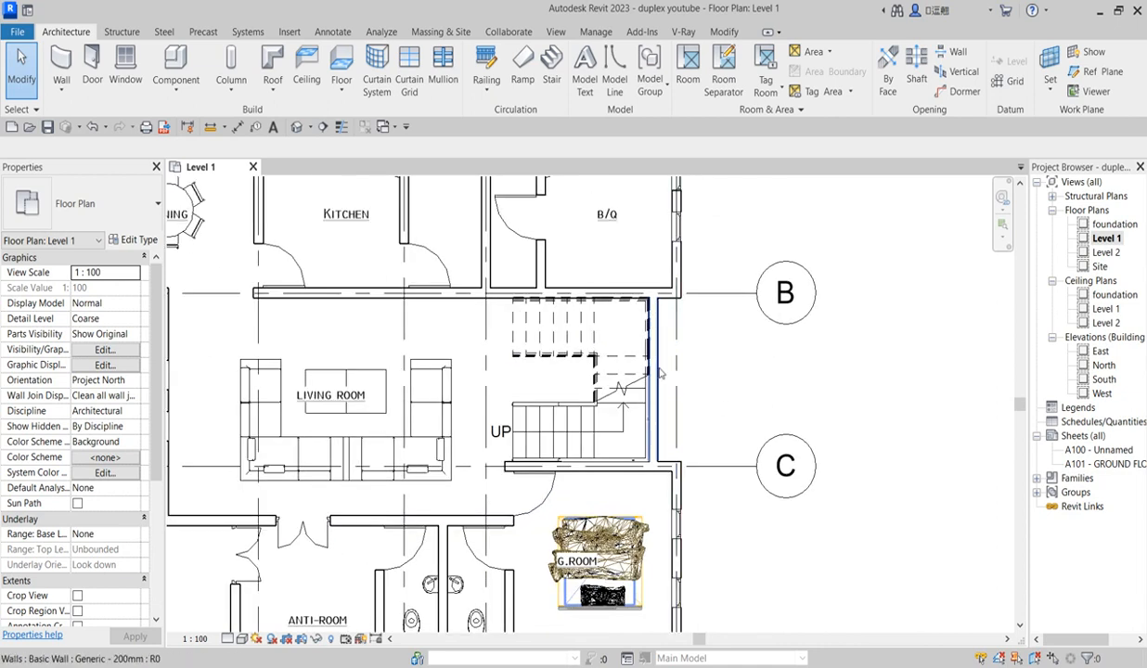
{"action": "scroll", "coordinate": [654, 375], "scroll_direction": "up", "scroll_amount": 2}
{"action": "scroll", "coordinate": [655, 357], "scroll_direction": "down", "scroll_amount": 2}
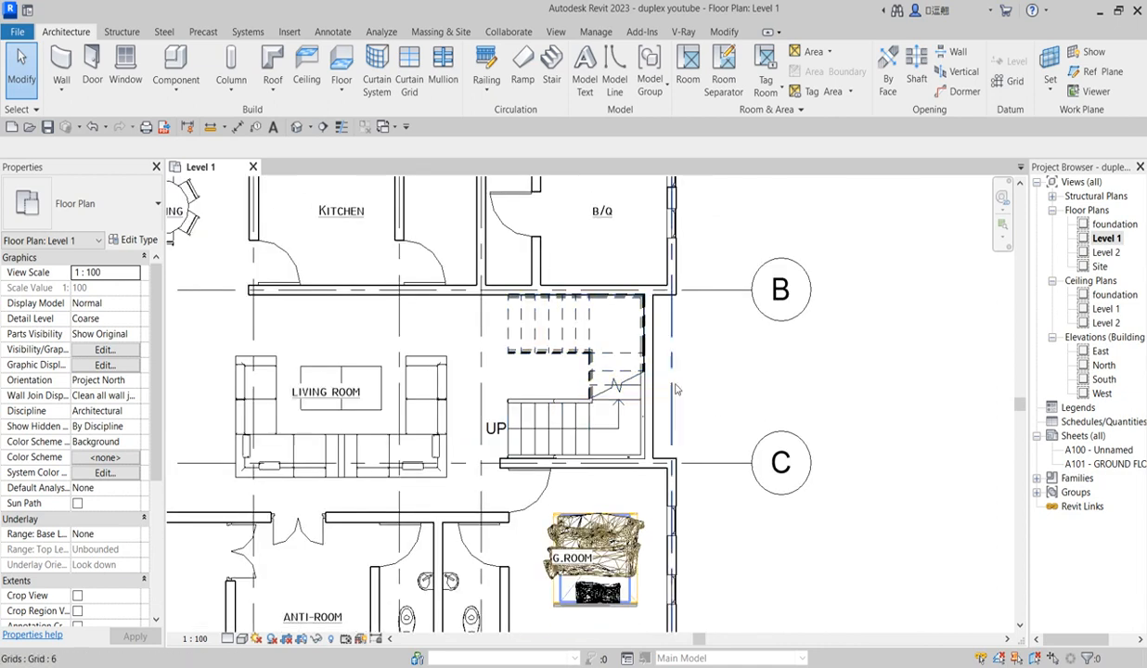
- Prepare a Storefront curtain wall on Level 1 with a base offset of 700 and an unconnected height of 3000
{"action": "scroll", "coordinate": [634, 375], "scroll_direction": "up", "scroll_amount": 2}
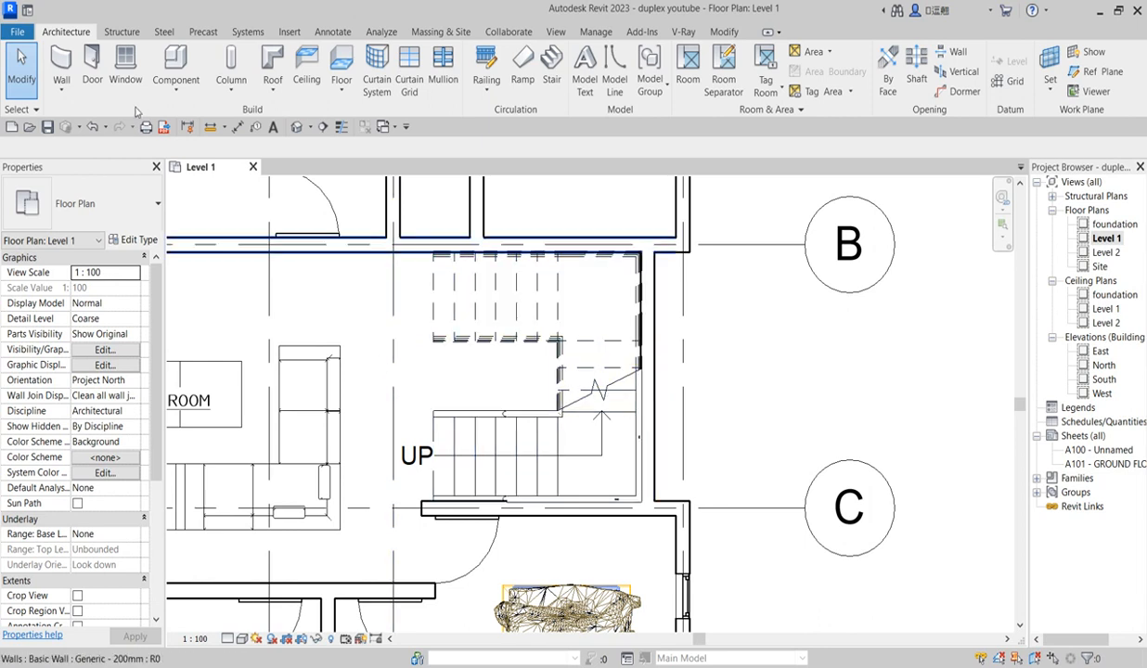
{"action": "left_click", "coordinate": [61, 89]}
{"action": "left_click", "coordinate": [86, 116]}
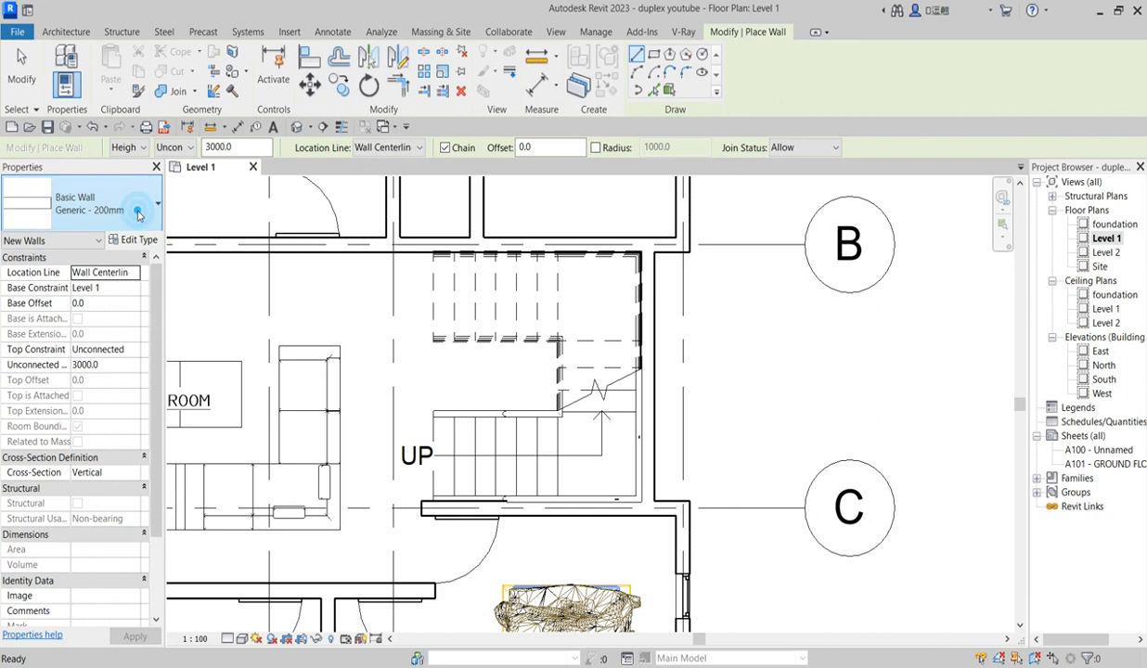
{"action": "left_click", "coordinate": [137, 213]}
{"action": "scroll", "coordinate": [106, 519], "scroll_direction": "down", "scroll_amount": 3}
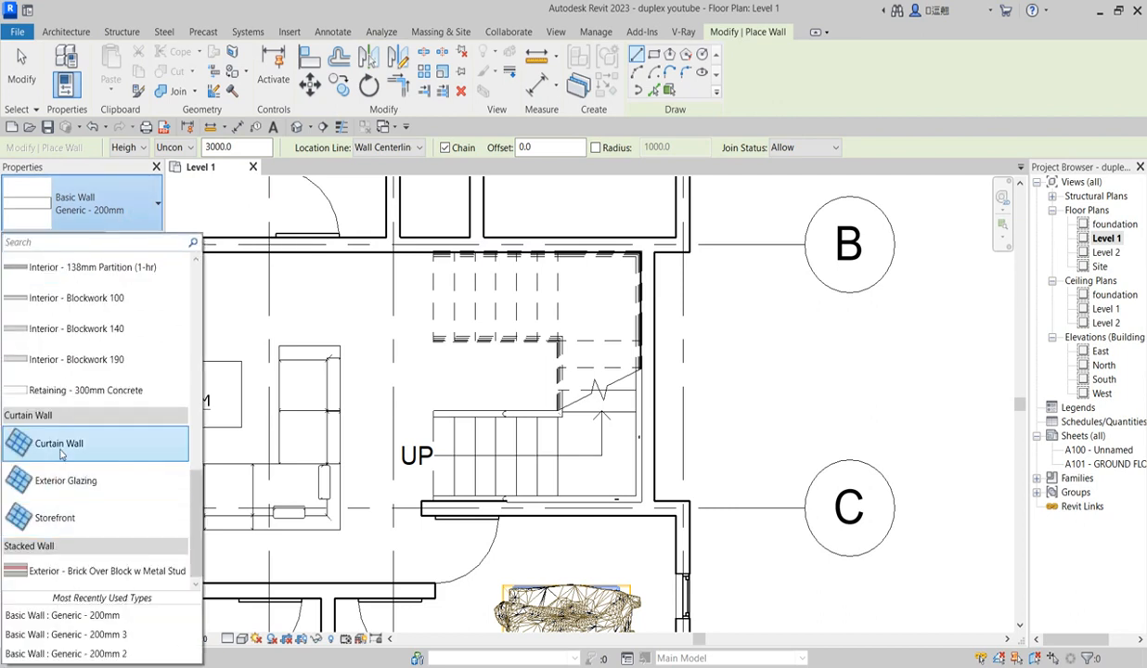
{"action": "left_click", "coordinate": [57, 527]}
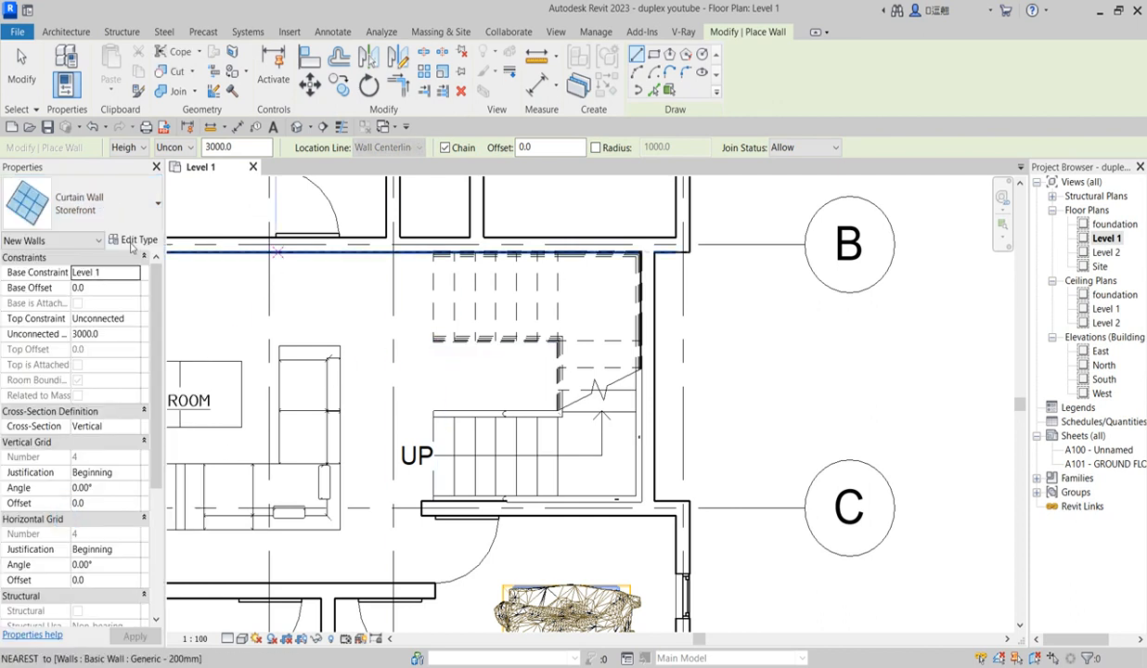
{"action": "scroll", "coordinate": [661, 331], "scroll_direction": "up", "scroll_amount": 2}
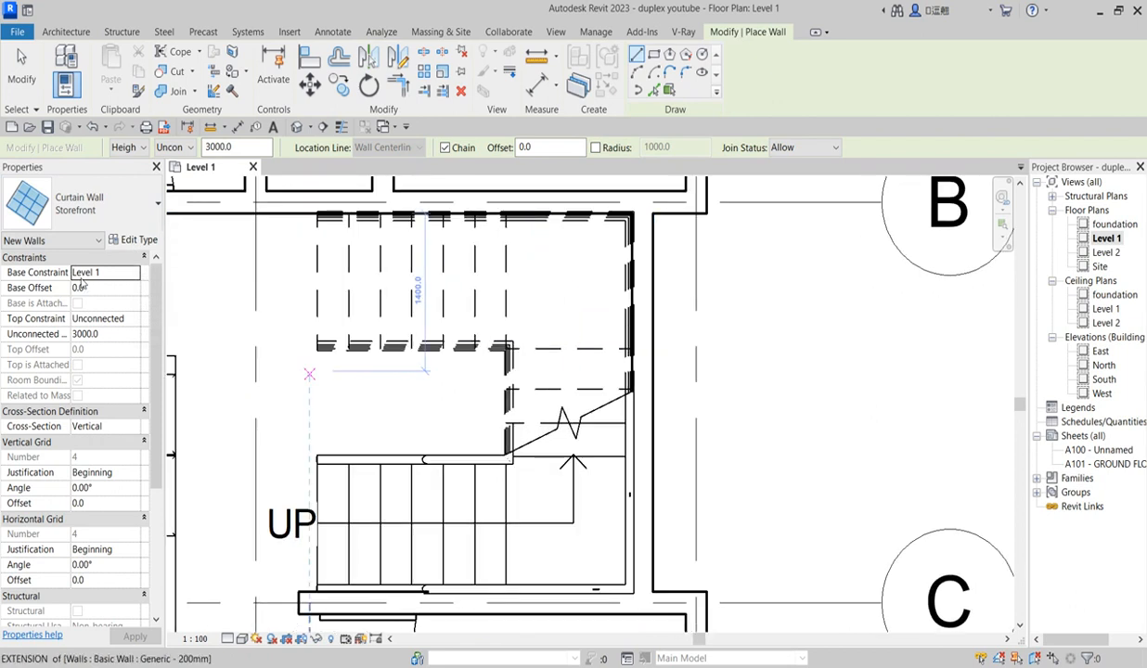
{"action": "left_click", "coordinate": [125, 338]}
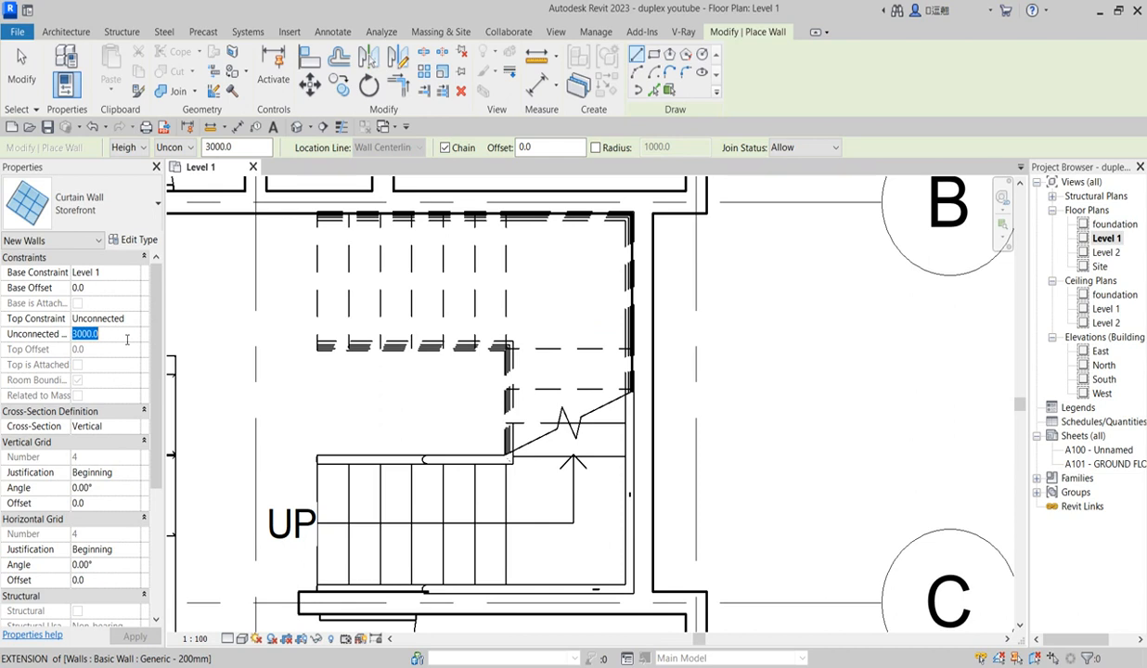
{"action": "left_click", "coordinate": [101, 289]}
{"action": "left_click", "coordinate": [115, 333]}
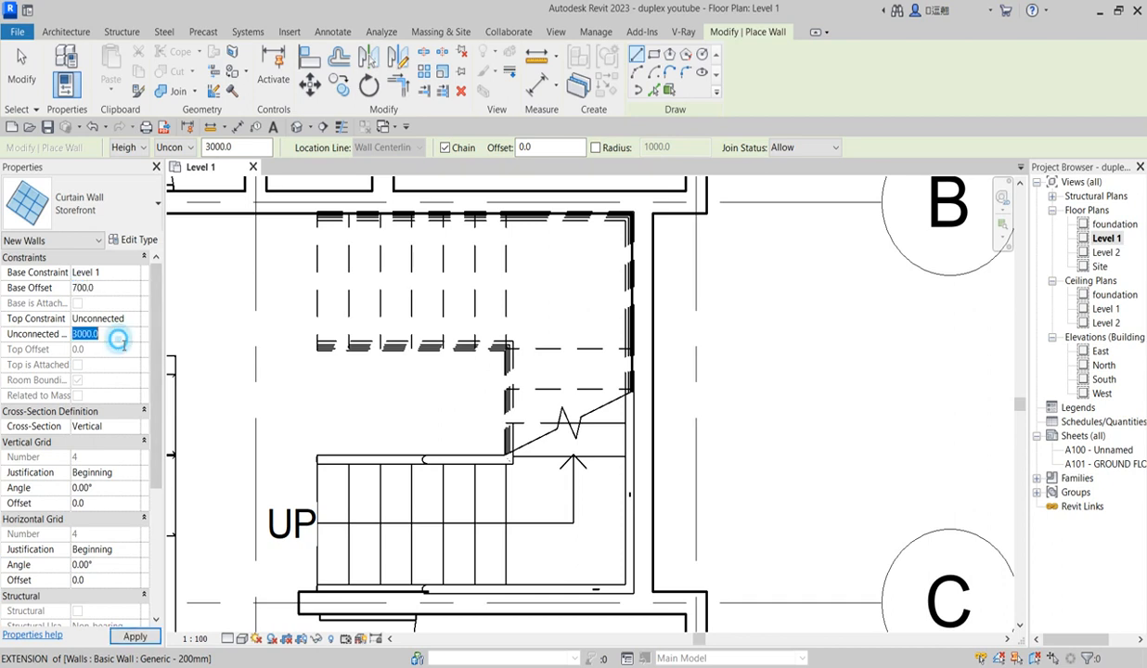
- Draw the Storefront curtain wall about 2100 mm long inside the staircase's outer wall between grids B and C
{"action": "left_click", "coordinate": [642, 306]}
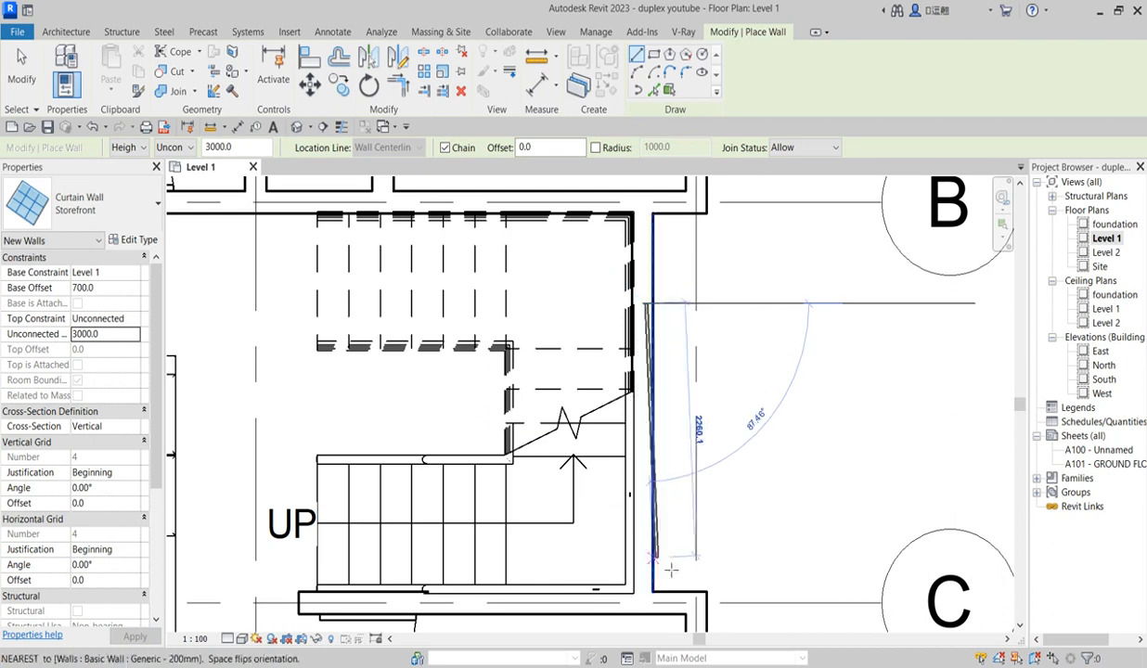
{"action": "left_click", "coordinate": [646, 541]}
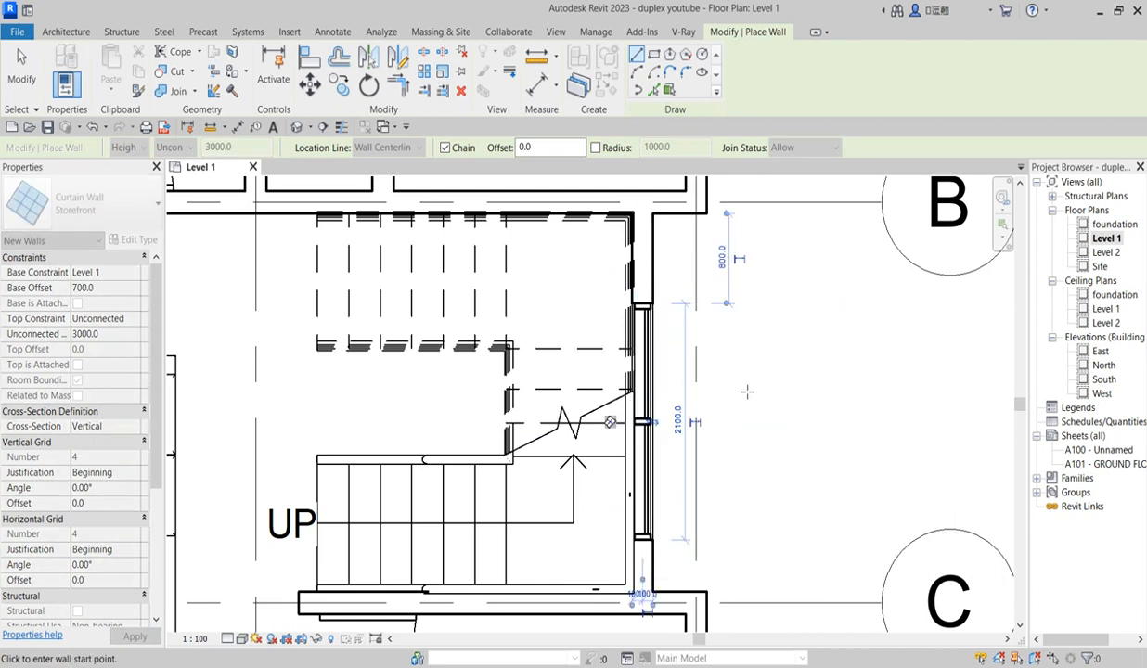
{"action": "right_click", "coordinate": [726, 361]}
{"action": "left_click", "coordinate": [721, 364]}
{"action": "scroll", "coordinate": [719, 366], "scroll_direction": "down", "scroll_amount": 3}
{"action": "right_click", "coordinate": [723, 336]}
{"action": "left_click", "coordinate": [751, 354]}
{"action": "scroll", "coordinate": [718, 403], "scroll_direction": "up", "scroll_amount": 2}
{"action": "right_click", "coordinate": [726, 338]}
{"action": "left_click", "coordinate": [742, 350]}
{"action": "scroll", "coordinate": [675, 366], "scroll_direction": "up", "scroll_amount": 2}
{"action": "scroll", "coordinate": [678, 371], "scroll_direction": "up", "scroll_amount": 1}
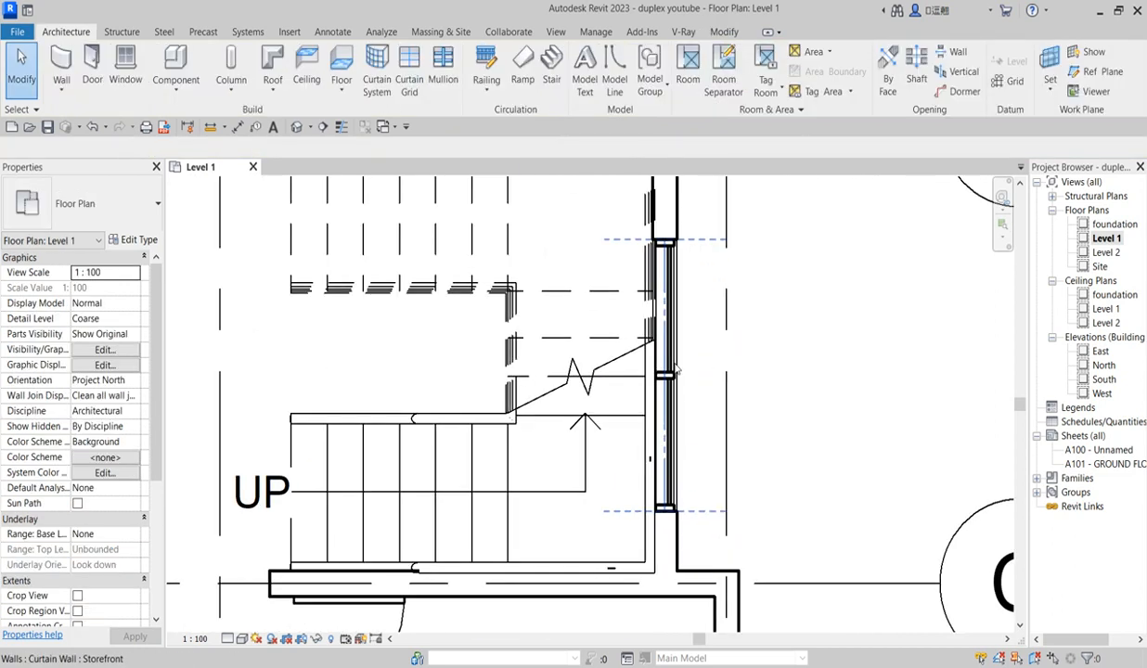
{"action": "left_click", "coordinate": [672, 366]}
{"action": "left_click", "coordinate": [939, 324]}
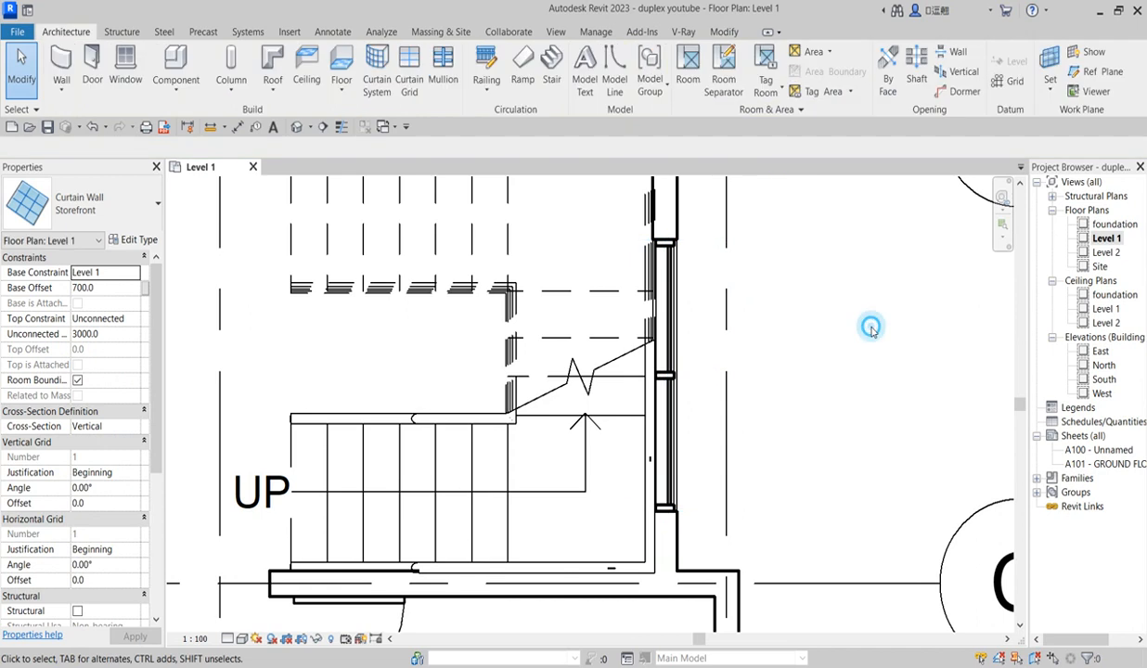
- Open the East elevation and set its visual style to Hidden Line
{"action": "scroll", "coordinate": [596, 198], "scroll_direction": "down", "scroll_amount": 2}
{"action": "scroll", "coordinate": [596, 198], "scroll_direction": "down", "scroll_amount": 4}
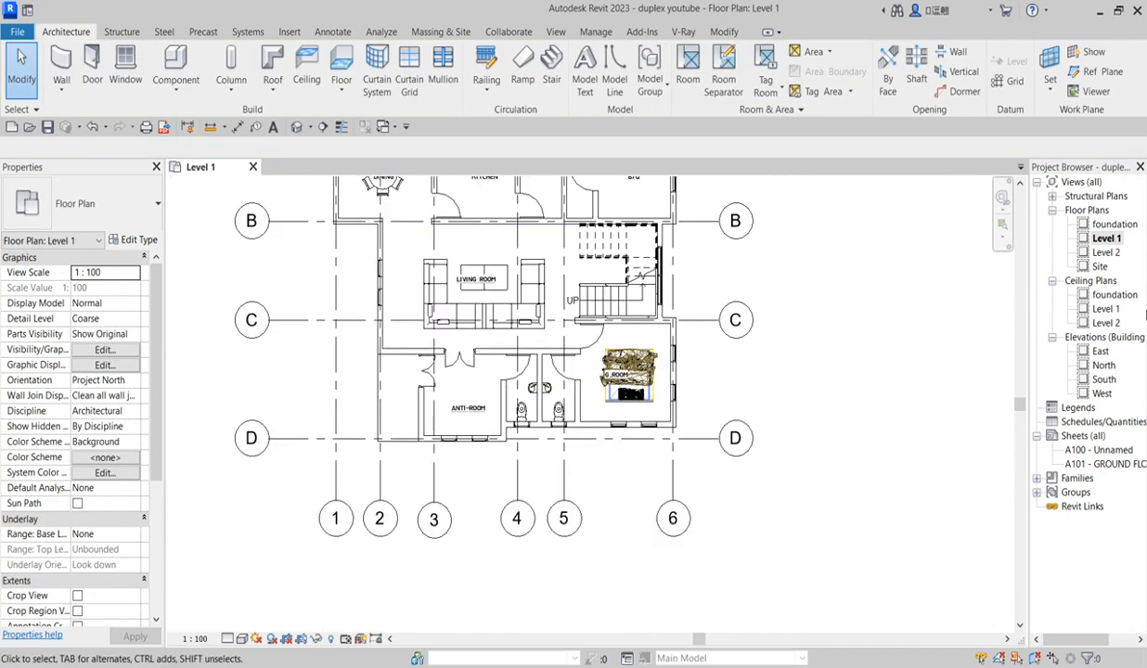
{"action": "double_click", "coordinate": [1102, 352]}
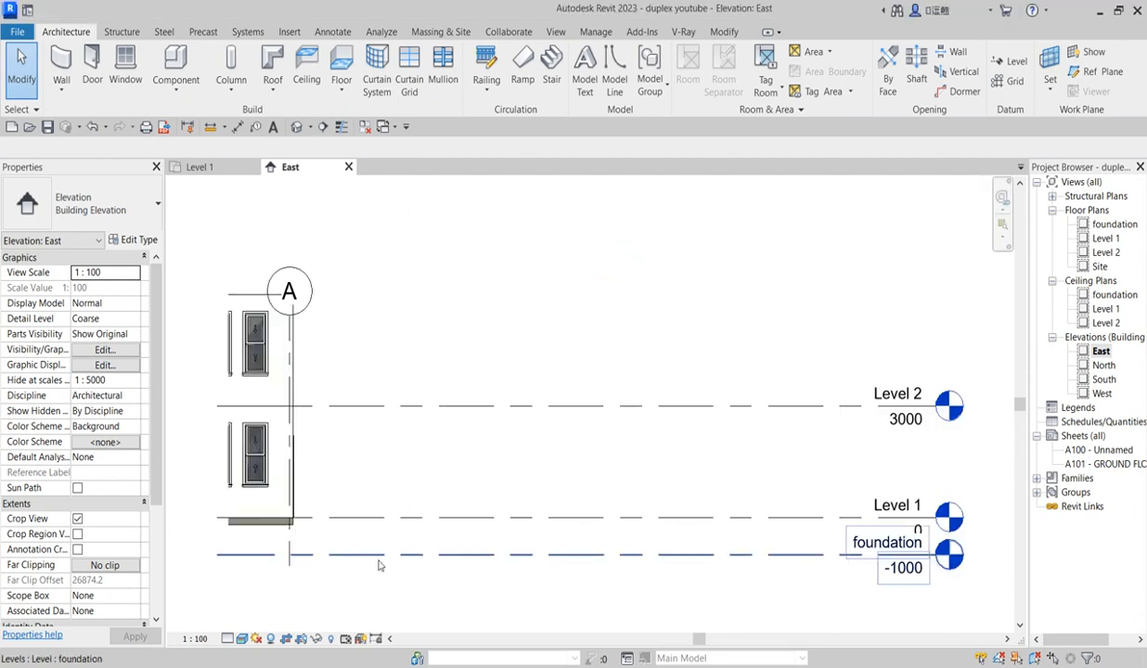
{"action": "left_click", "coordinate": [241, 639]}
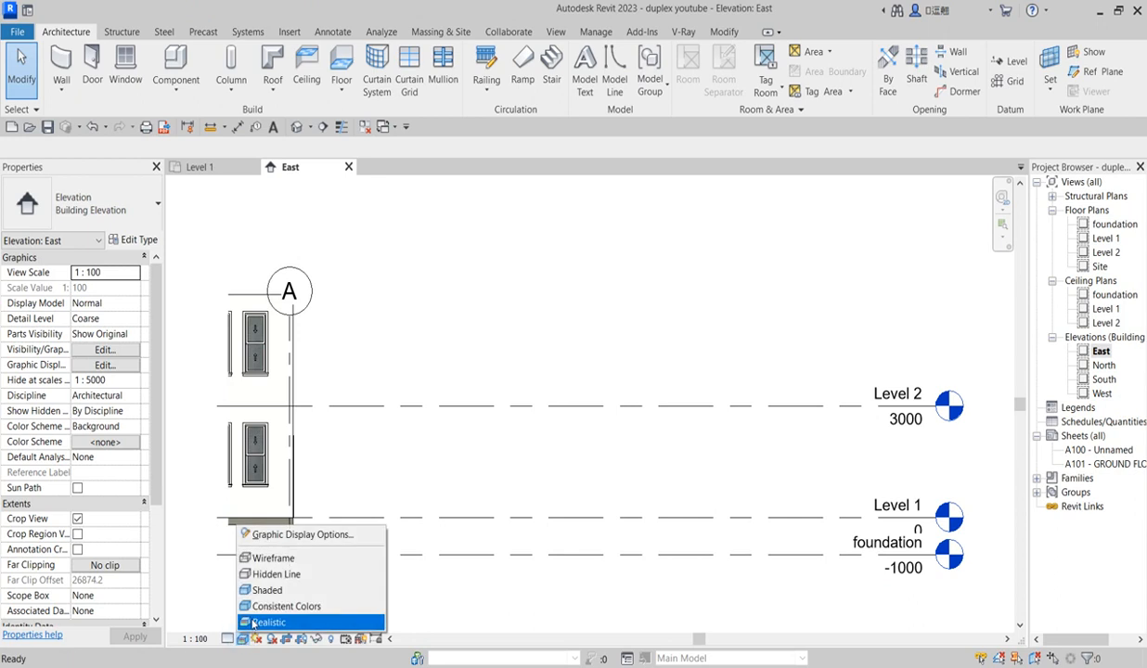
{"action": "left_click", "coordinate": [270, 576]}
{"action": "scroll", "coordinate": [560, 394], "scroll_direction": "down", "scroll_amount": 4}
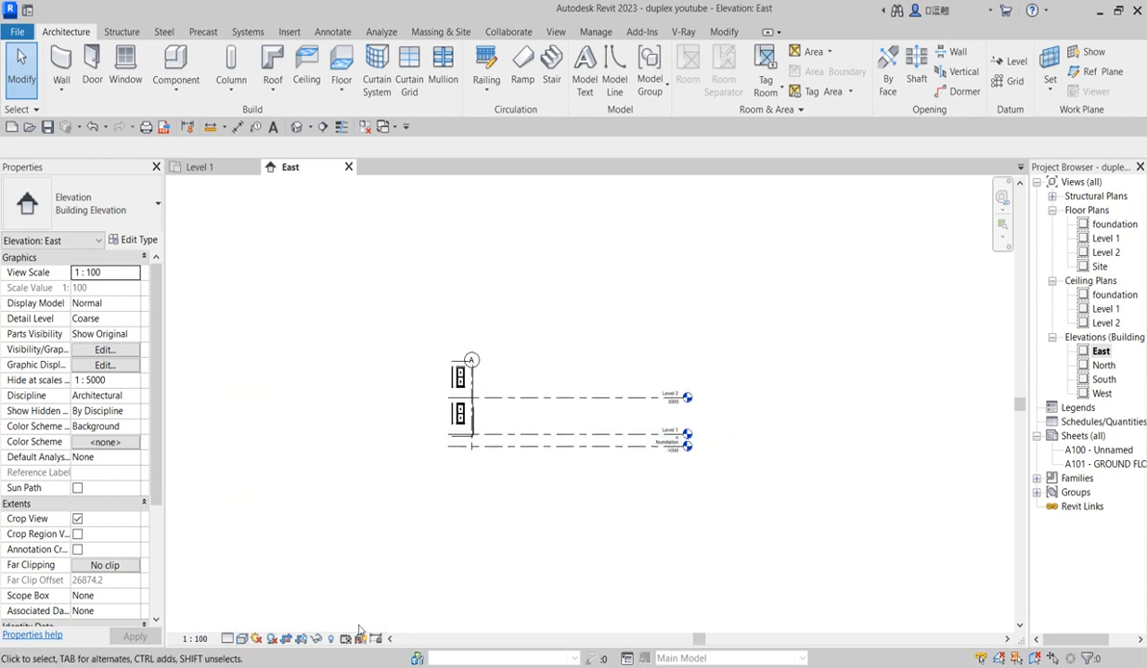
- Show the East elevation's crop region and resize it to frame the whole building from grid D to A, trimming the empty area beyond A
{"action": "left_click", "coordinate": [301, 639]}
{"action": "scroll", "coordinate": [444, 361], "scroll_direction": "up", "scroll_amount": 2}
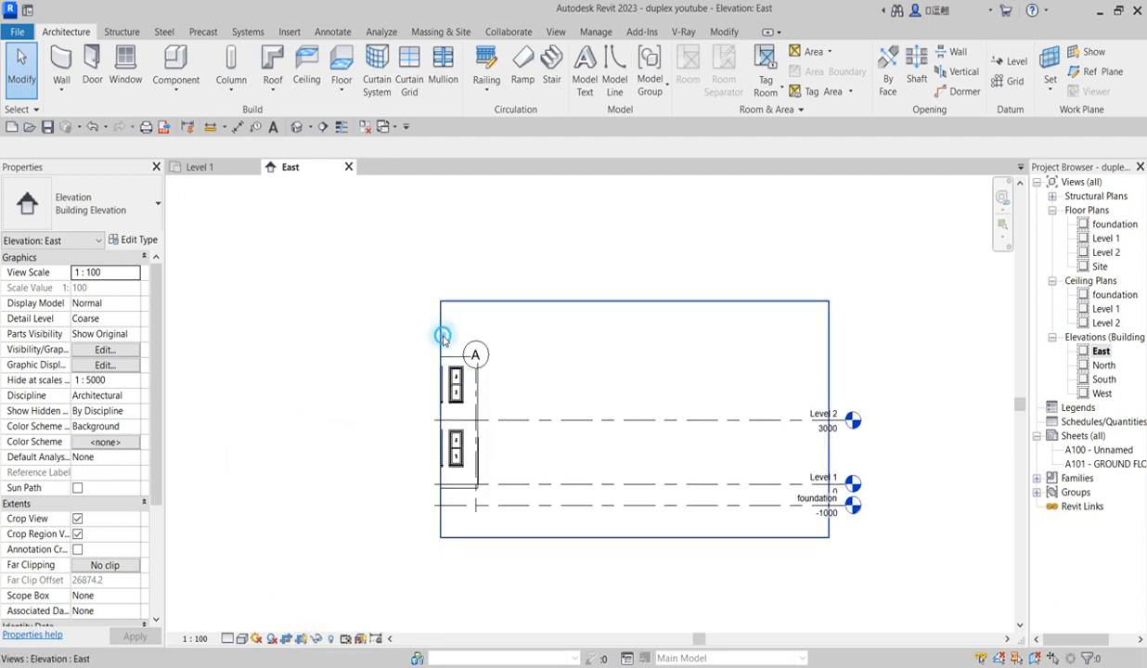
{"action": "left_click", "coordinate": [442, 336]}
{"action": "left_click_drag", "start_coordinate": [440, 419], "coordinate": [245, 420]}
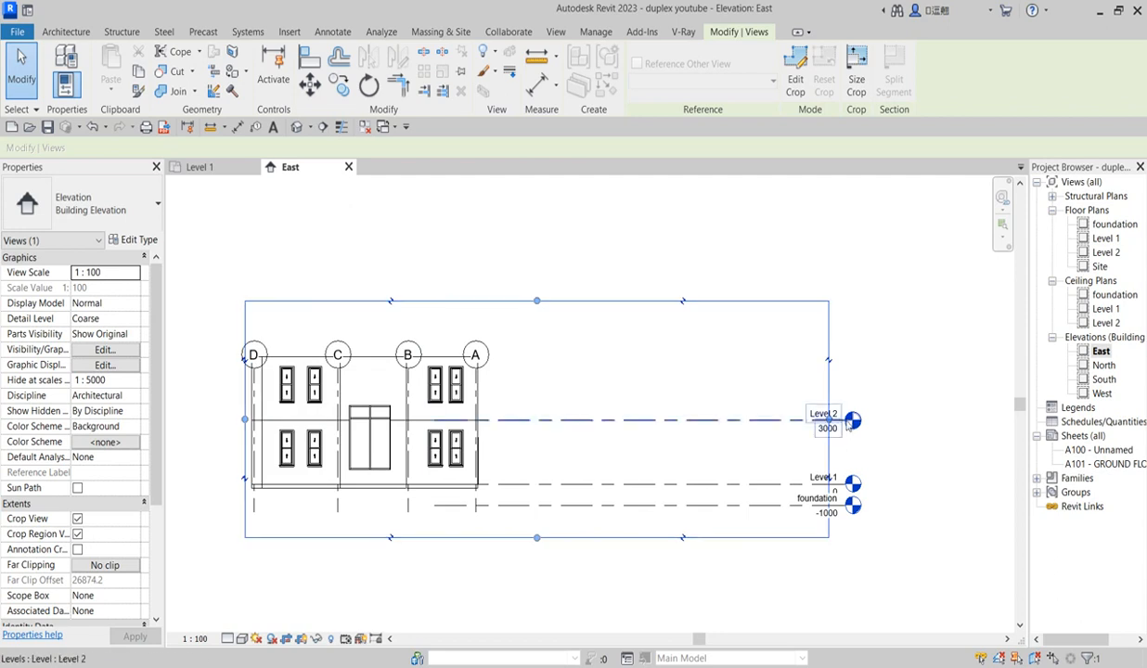
{"action": "left_click_drag", "start_coordinate": [539, 443], "coordinate": [535, 442]}
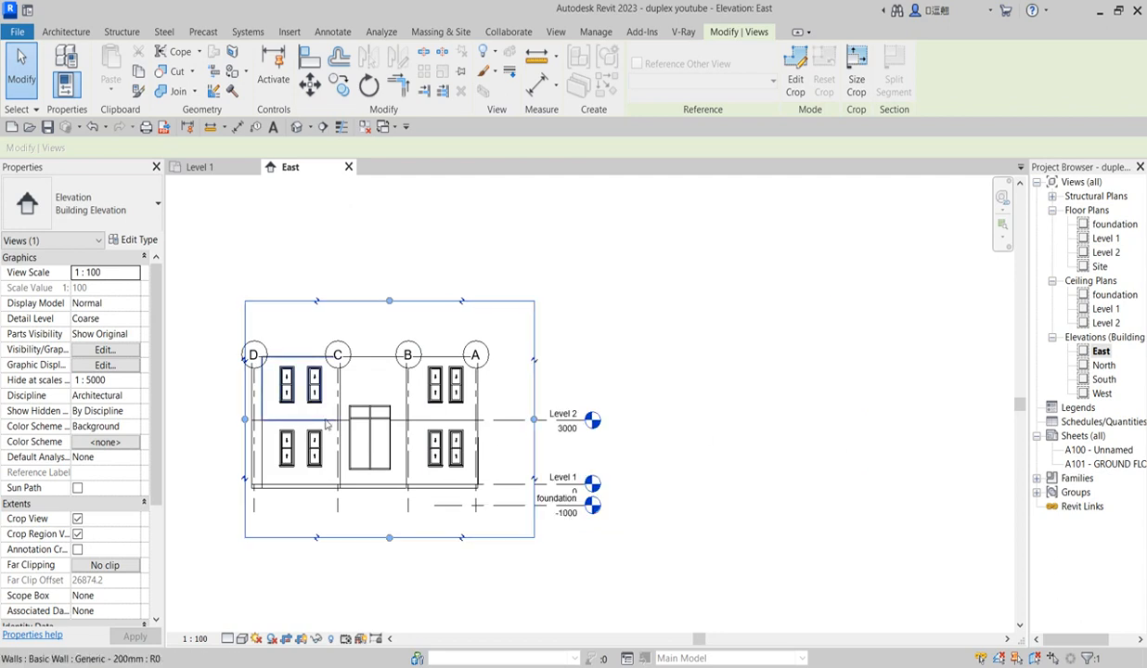
{"action": "scroll", "coordinate": [218, 412], "scroll_direction": "up", "scroll_amount": 2}
{"action": "left_click_drag", "start_coordinate": [259, 424], "coordinate": [231, 423]}
- Extend the grid lines upward in the East elevation so their bubbles clear the building's top edge
{"action": "left_click", "coordinate": [402, 307]}
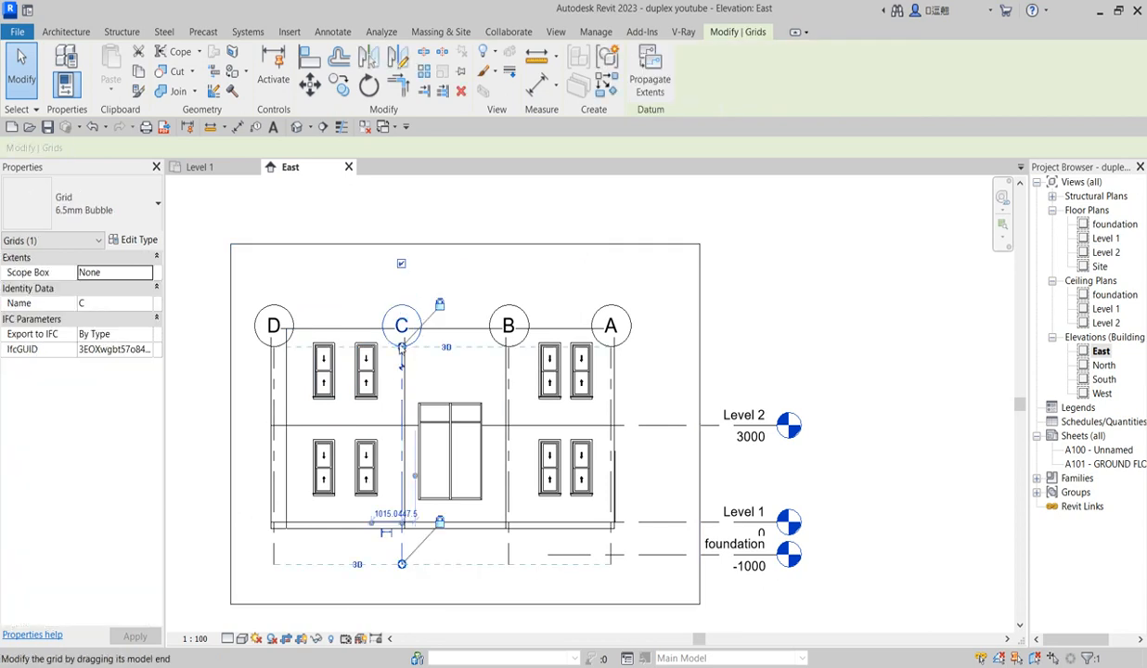
{"action": "left_click_drag", "start_coordinate": [420, 267], "coordinate": [419, 245]}
- Stretch the top of the staircase's Storefront curtain wall up past Level 2 to an unconnected height of about 4600 mm
{"action": "left_click", "coordinate": [471, 404]}
{"action": "scroll", "coordinate": [468, 400], "scroll_direction": "up", "scroll_amount": 2}
{"action": "left_click_drag", "start_coordinate": [436, 394], "coordinate": [444, 325]}
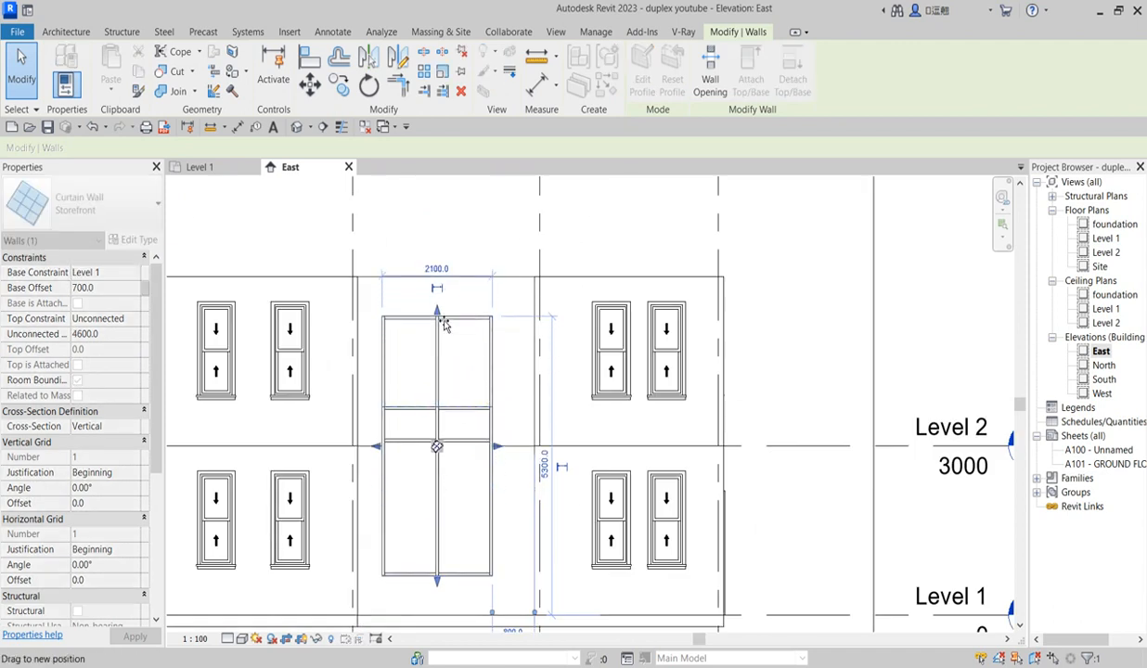
- Fine-tune the bottom edge of the staircase's curtain wall in the East elevation and deselect the wall
{"action": "left_click_drag", "start_coordinate": [436, 582], "coordinate": [438, 587]}
{"action": "key", "text": "Escape"}
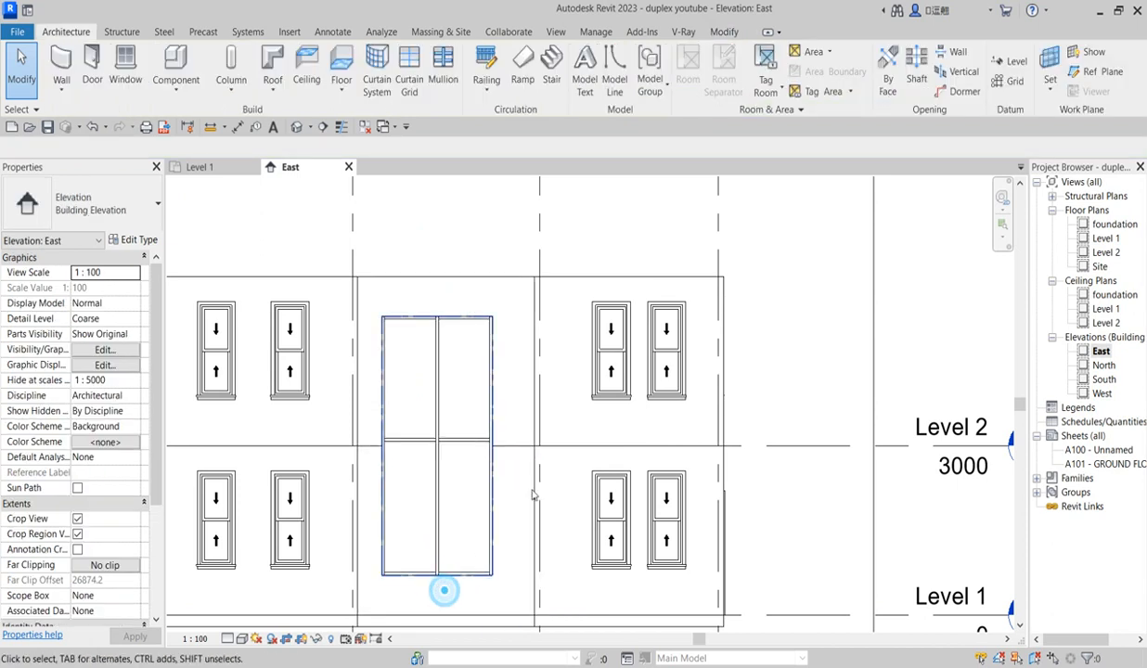
{"action": "scroll", "coordinate": [479, 560], "scroll_direction": "down", "scroll_amount": 4}
{"action": "scroll", "coordinate": [537, 453], "scroll_direction": "down", "scroll_amount": 2}
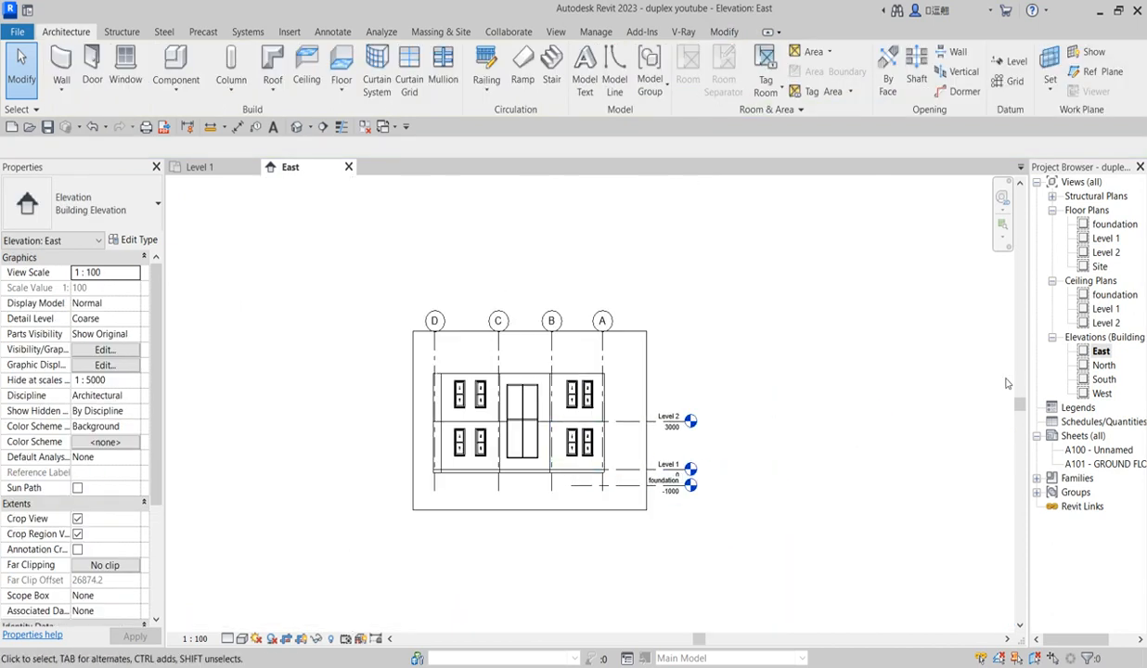
- Open the Level 1 floor plan view
{"action": "left_click", "coordinate": [1104, 238]}
{"action": "left_click", "coordinate": [883, 282]}
{"action": "double_click", "coordinate": [1106, 241]}
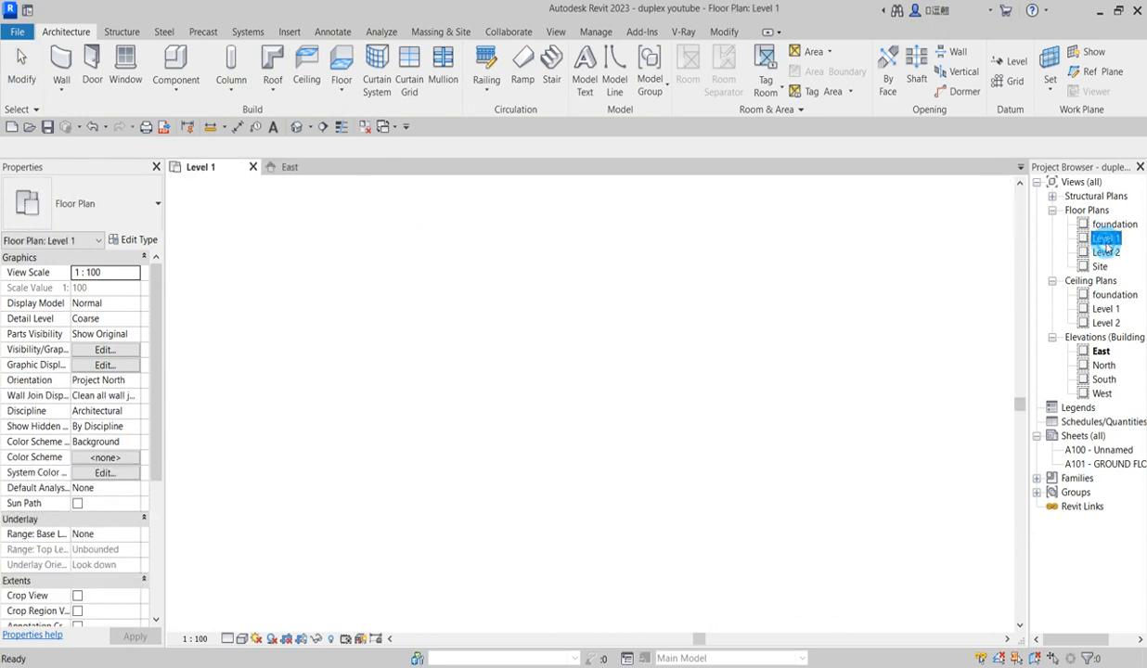
- Review the Level 1 plan, examining the rooms, furniture, doors and windows, and the staircase with its curtain wall
{"action": "scroll", "coordinate": [473, 629], "scroll_direction": "down", "scroll_amount": 2}
{"action": "scroll", "coordinate": [511, 367], "scroll_direction": "up", "scroll_amount": 1}
{"action": "scroll", "coordinate": [509, 371], "scroll_direction": "up", "scroll_amount": 1}
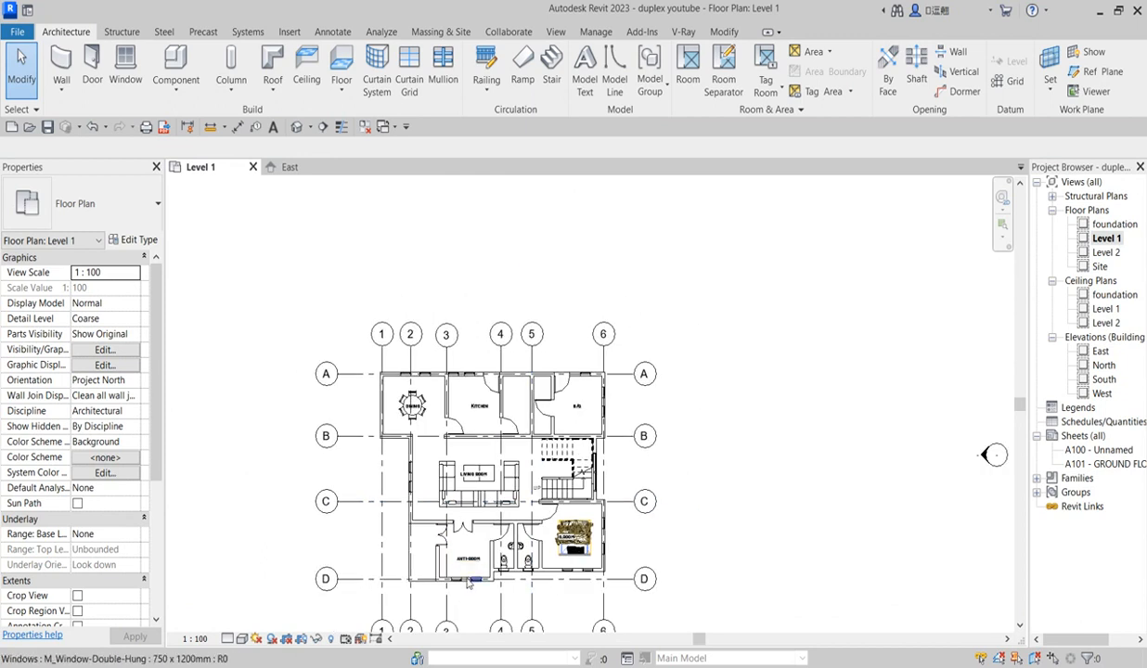
{"action": "scroll", "coordinate": [400, 560], "scroll_direction": "up", "scroll_amount": 1}
{"action": "scroll", "coordinate": [380, 506], "scroll_direction": "up", "scroll_amount": 1}
{"action": "scroll", "coordinate": [384, 518], "scroll_direction": "down", "scroll_amount": 2}
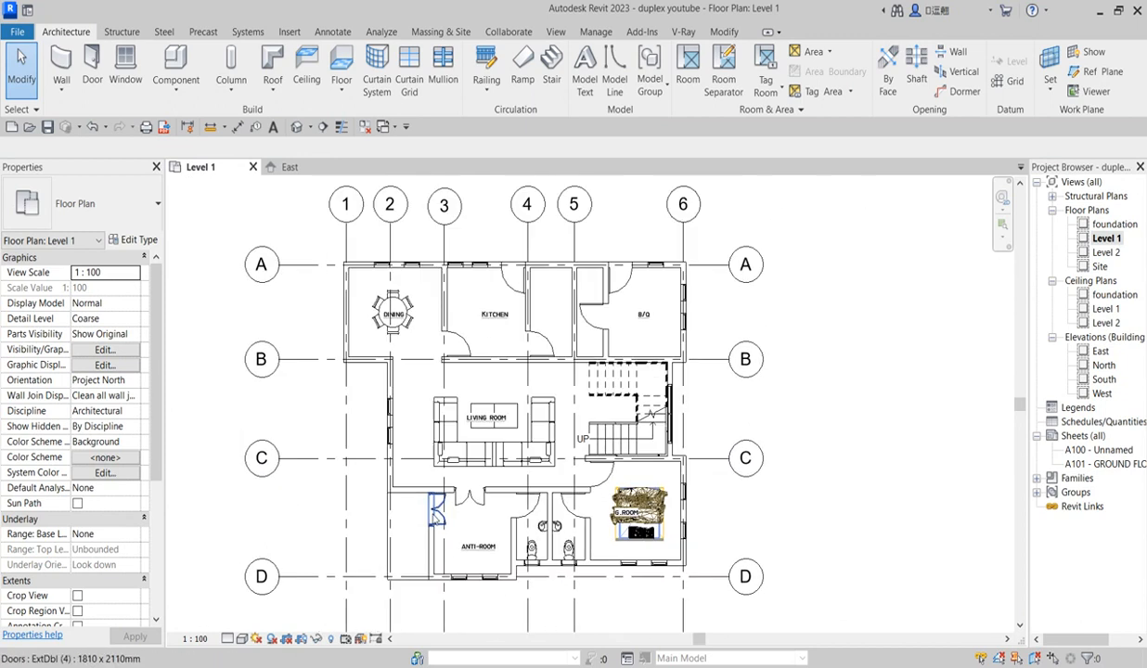
{"action": "scroll", "coordinate": [663, 434], "scroll_direction": "up", "scroll_amount": 2}
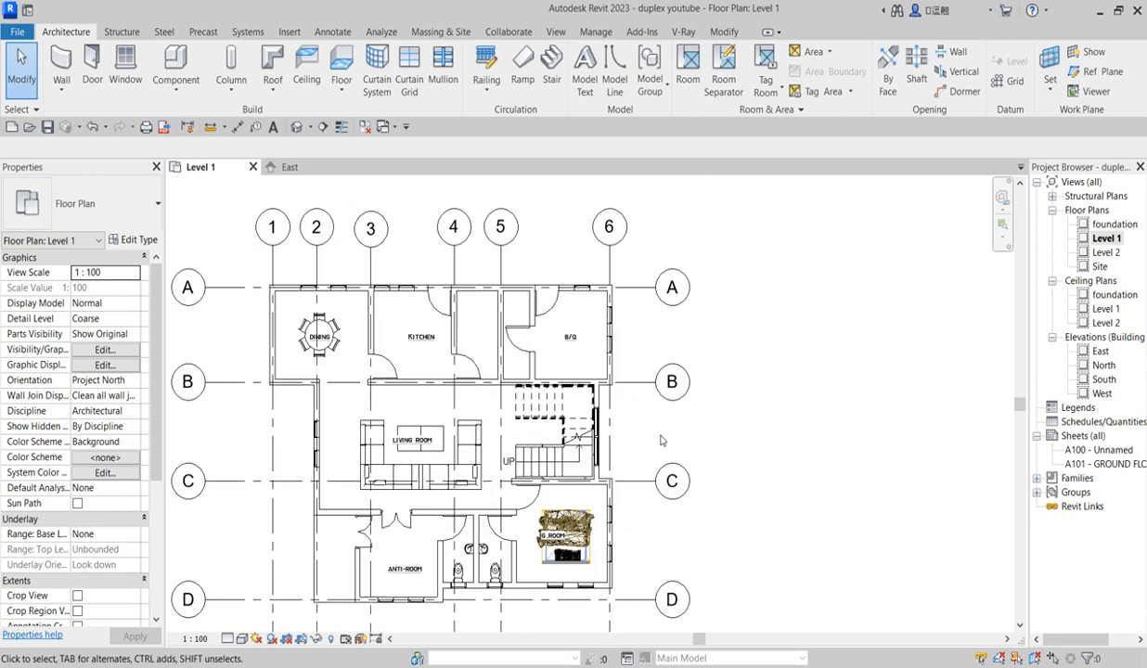
{"action": "scroll", "coordinate": [417, 478], "scroll_direction": "down", "scroll_amount": 1}
{"action": "scroll", "coordinate": [419, 480], "scroll_direction": "up", "scroll_amount": 2}
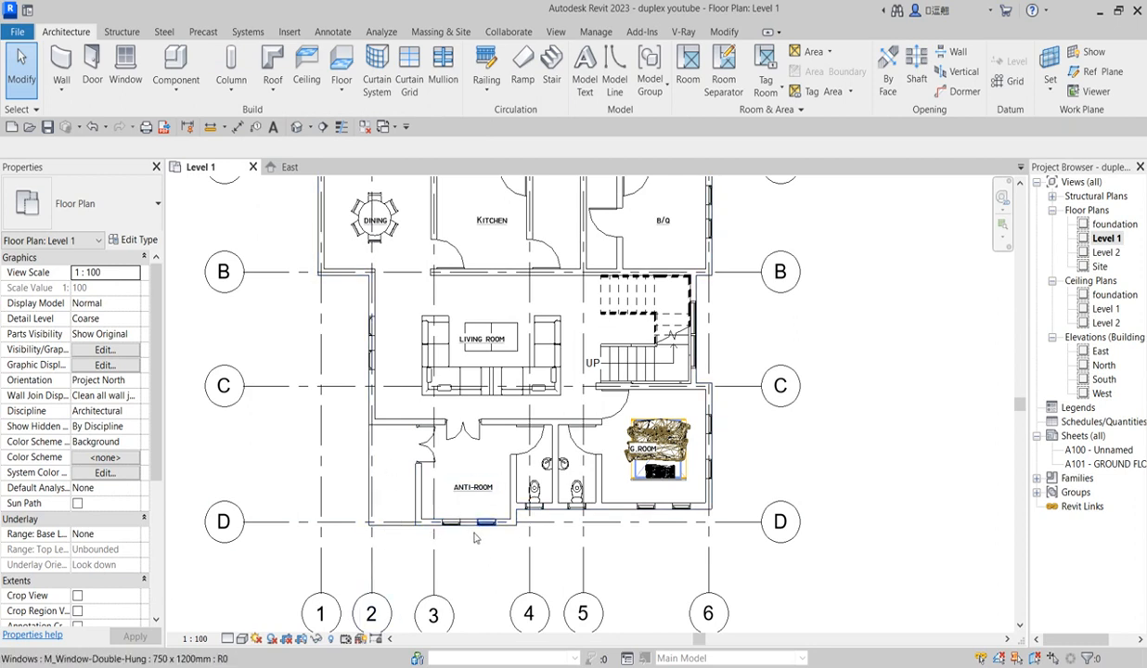
{"action": "scroll", "coordinate": [605, 522], "scroll_direction": "down", "scroll_amount": 2}
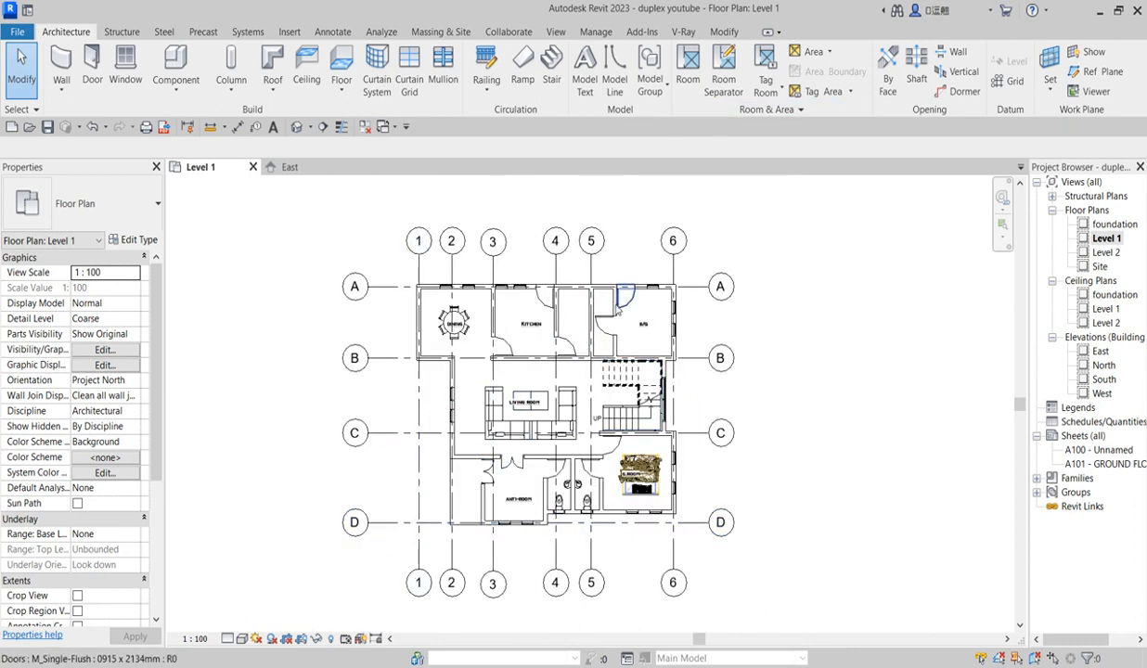
{"action": "scroll", "coordinate": [621, 309], "scroll_direction": "up", "scroll_amount": 2}
{"action": "scroll", "coordinate": [496, 325], "scroll_direction": "down", "scroll_amount": 2}
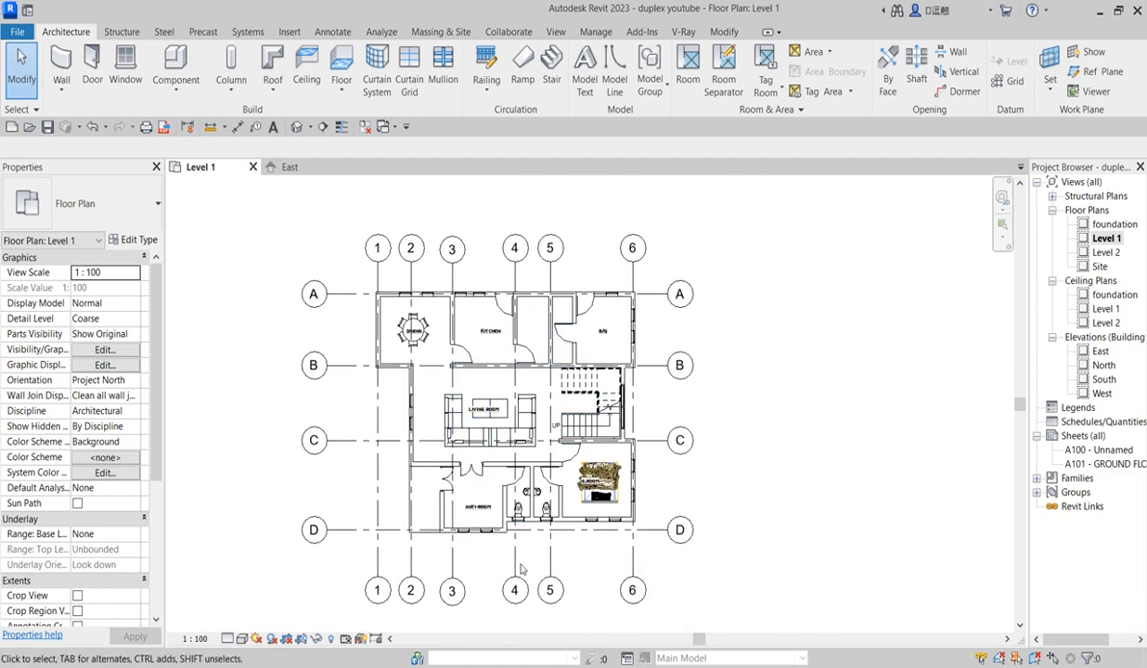
{"action": "scroll", "coordinate": [496, 575], "scroll_direction": "up", "scroll_amount": 2}
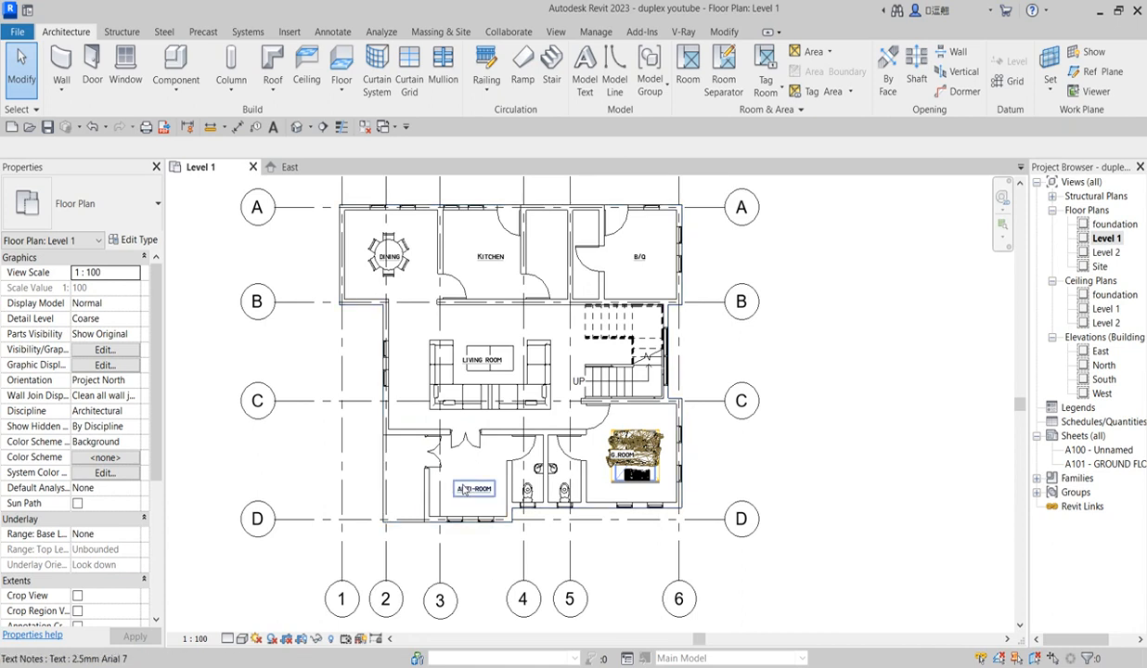
{"action": "scroll", "coordinate": [539, 445], "scroll_direction": "up", "scroll_amount": 2}
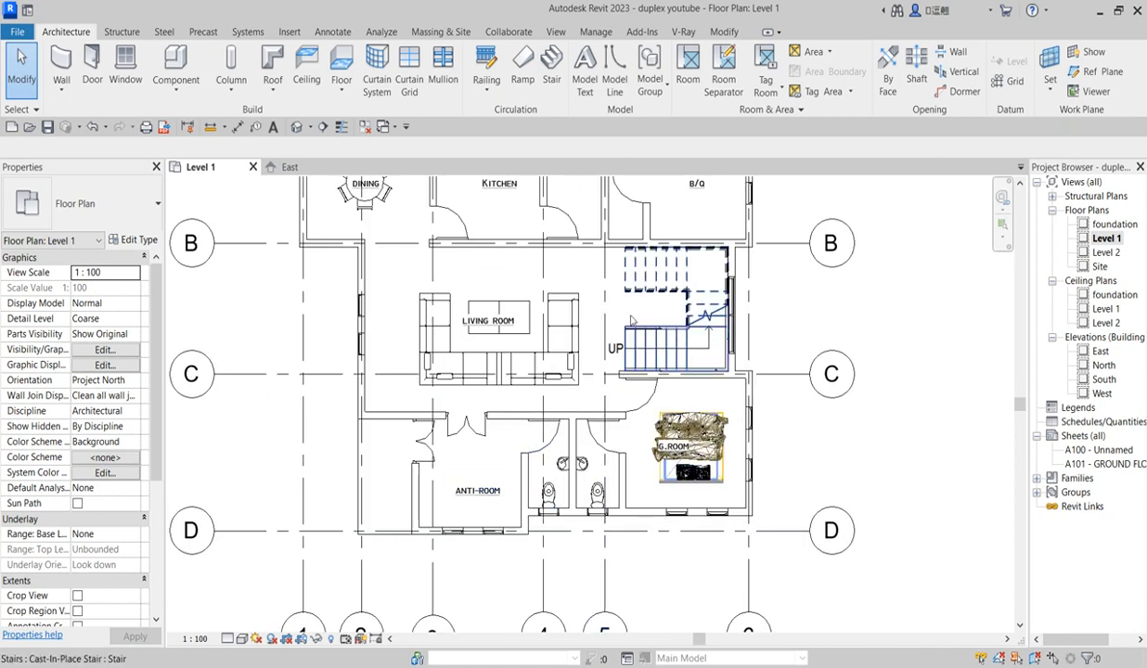
{"action": "scroll", "coordinate": [633, 427], "scroll_direction": "down", "scroll_amount": 2}
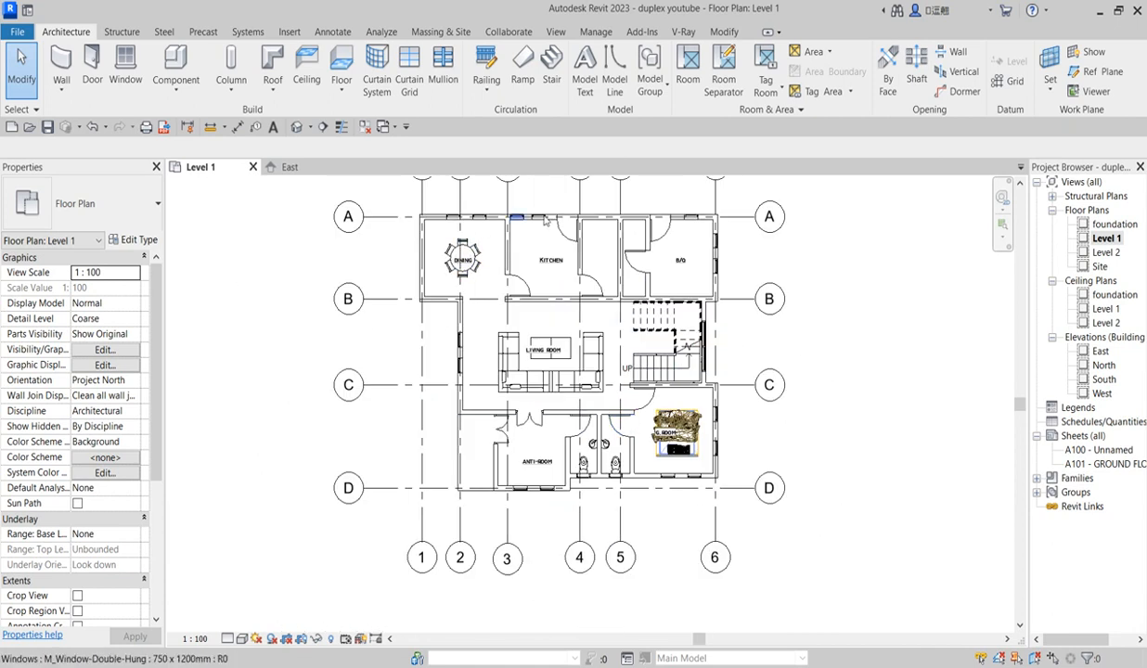